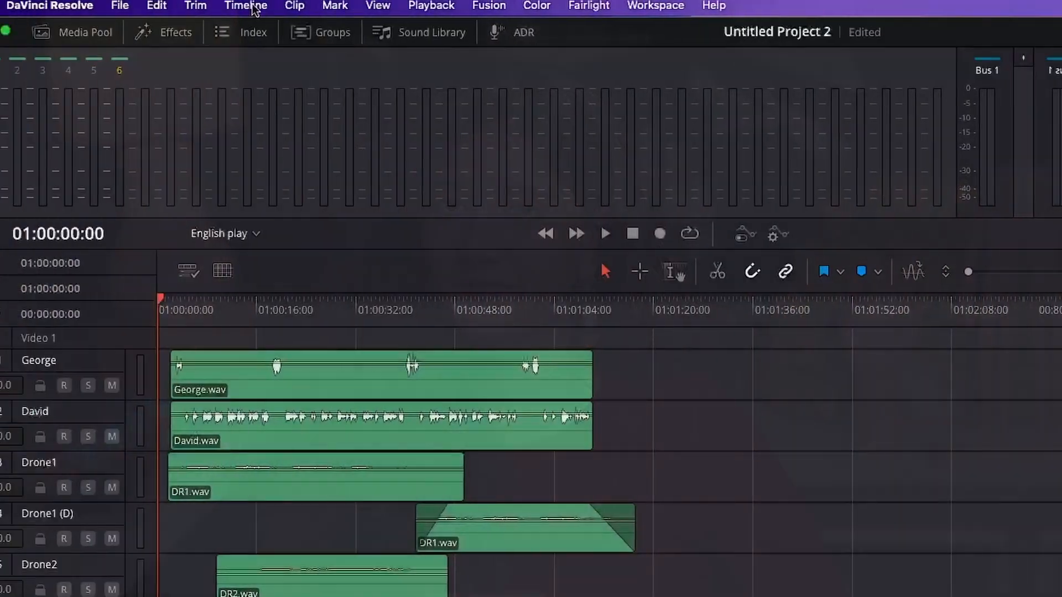
- Run the AI Audio Assistant on the timeline and auto-mix it with YouTube as the delivery standard
{"action": "left_click", "coordinate": [285, 6]}
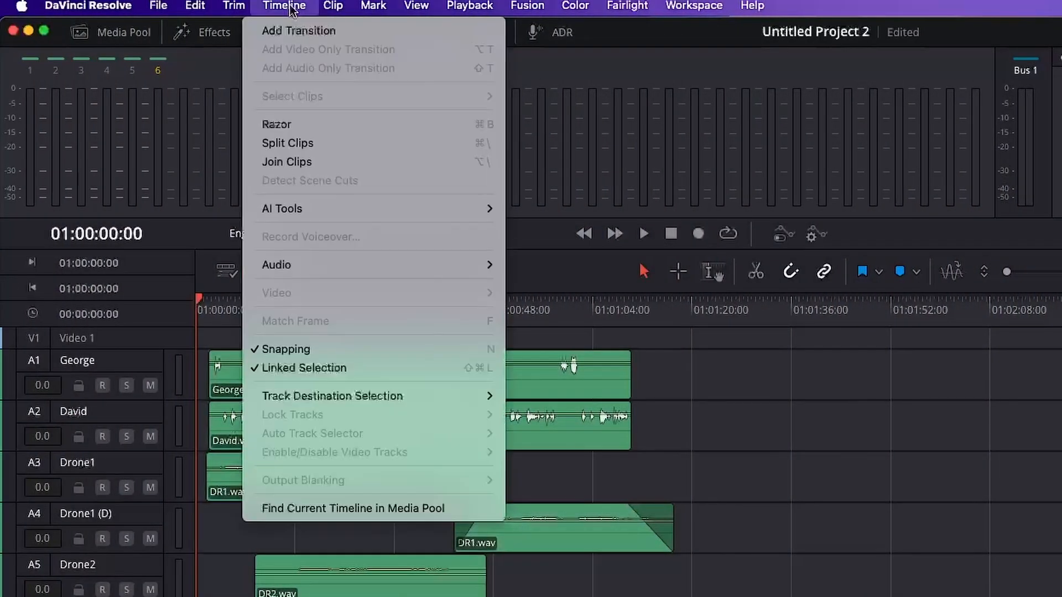
{"action": "mouse_move", "coordinate": [384, 213]}
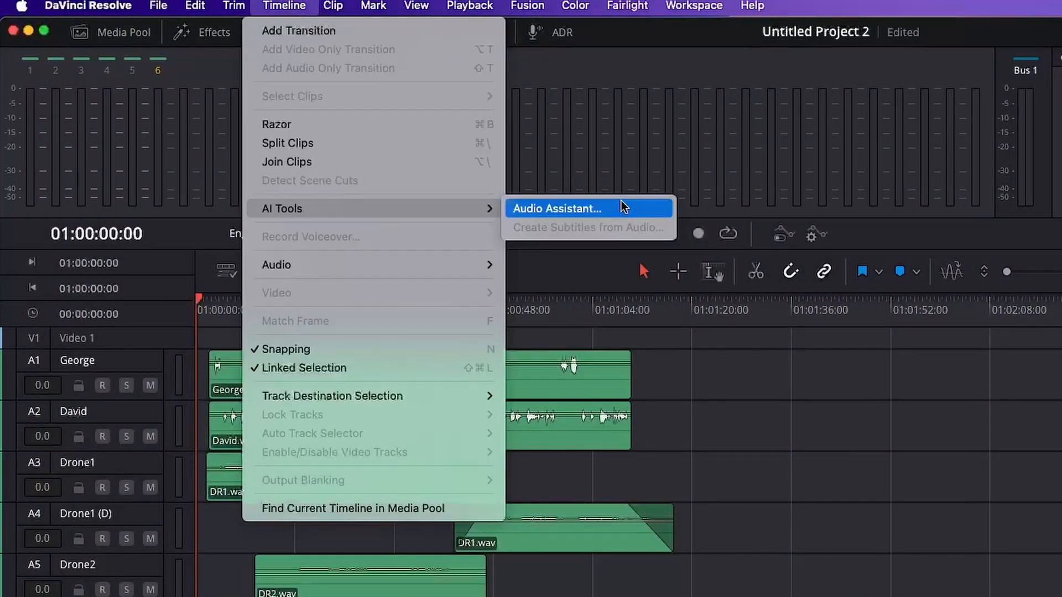
{"action": "left_click", "coordinate": [611, 212]}
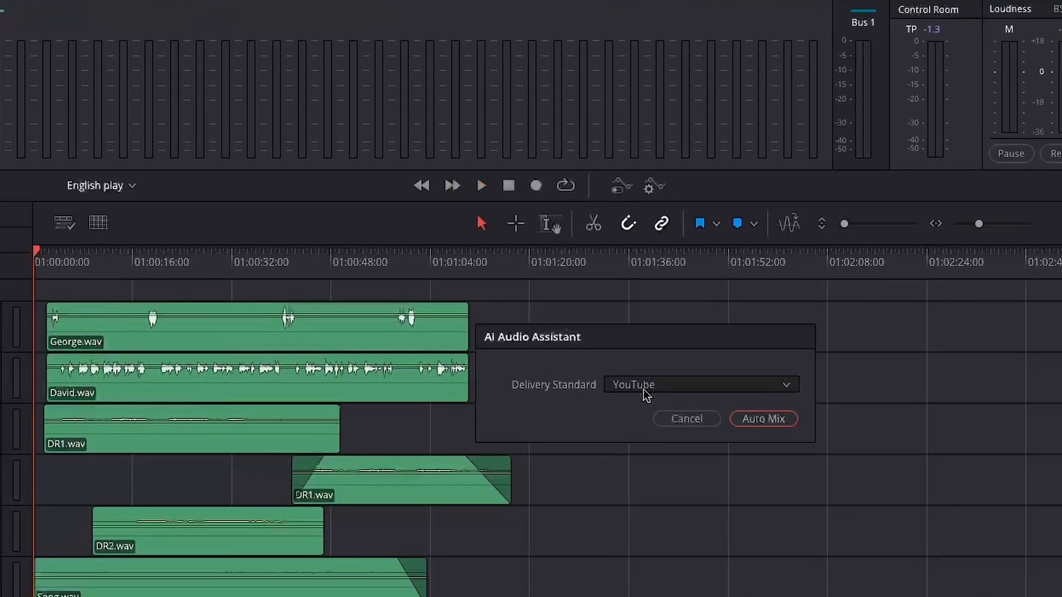
{"action": "left_click", "coordinate": [643, 389]}
{"action": "scroll", "coordinate": [680, 511], "scroll_direction": "up", "scroll_amount": 1}
{"action": "left_click", "coordinate": [684, 554]}
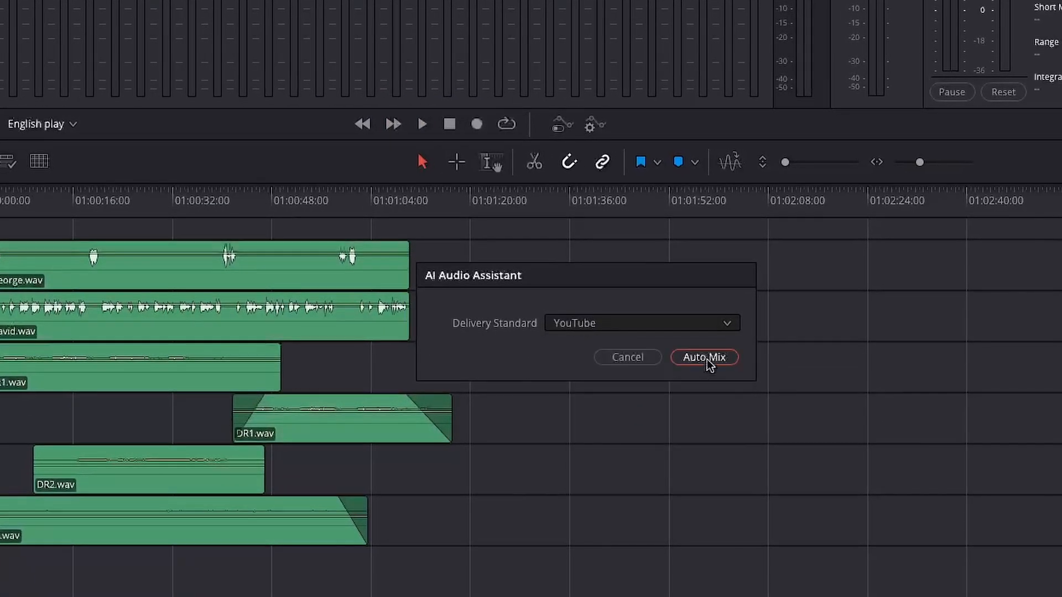
{"action": "left_click", "coordinate": [704, 358]}
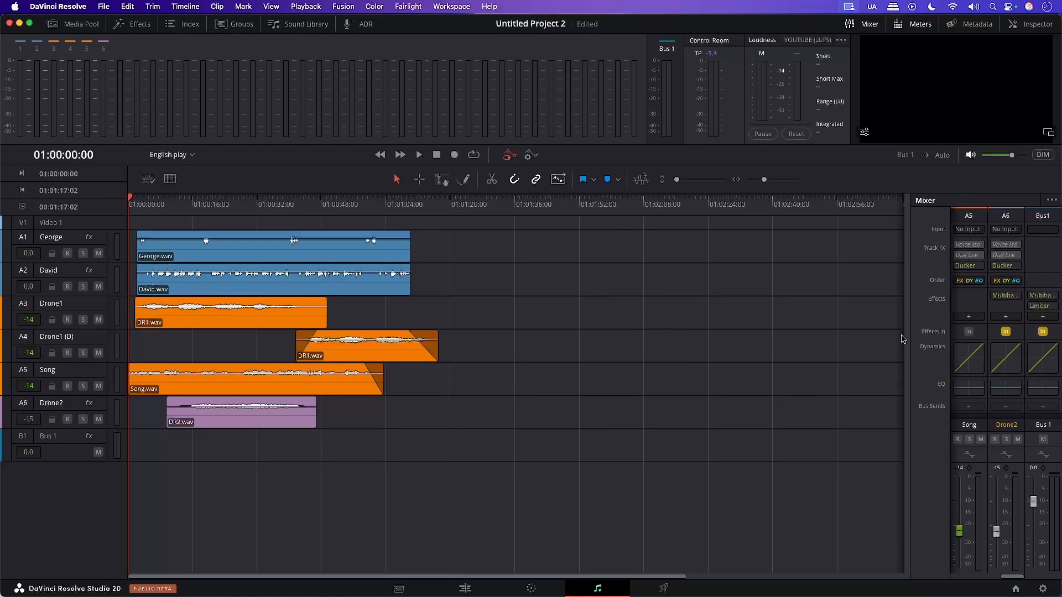
- Widen the mixer to show every track strip and return the playhead to the start of the timeline
{"action": "left_click_drag", "start_coordinate": [912, 337], "coordinate": [659, 345]}
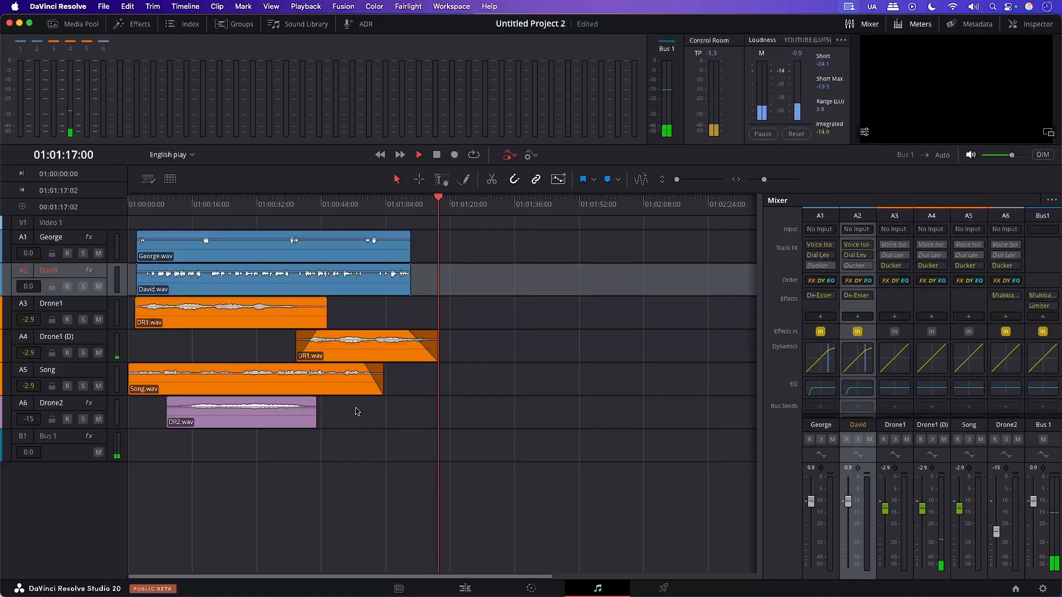
{"action": "key", "text": "Home"}
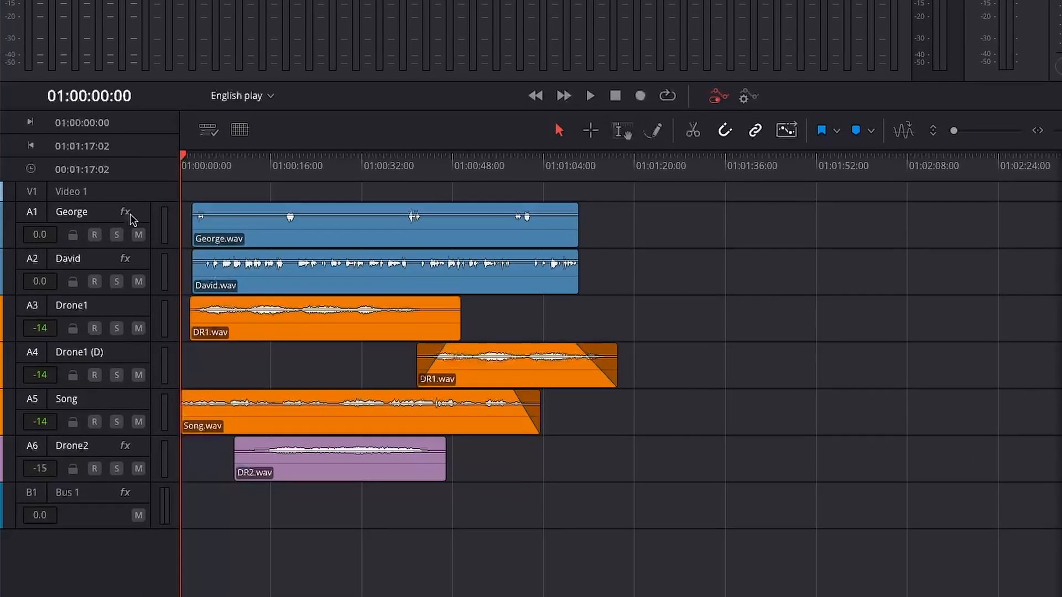
- Check which track category is assigned to the two dialogue tracks, A1 and A2
{"action": "left_click", "coordinate": [164, 225]}
{"action": "right_click", "coordinate": [160, 281]}
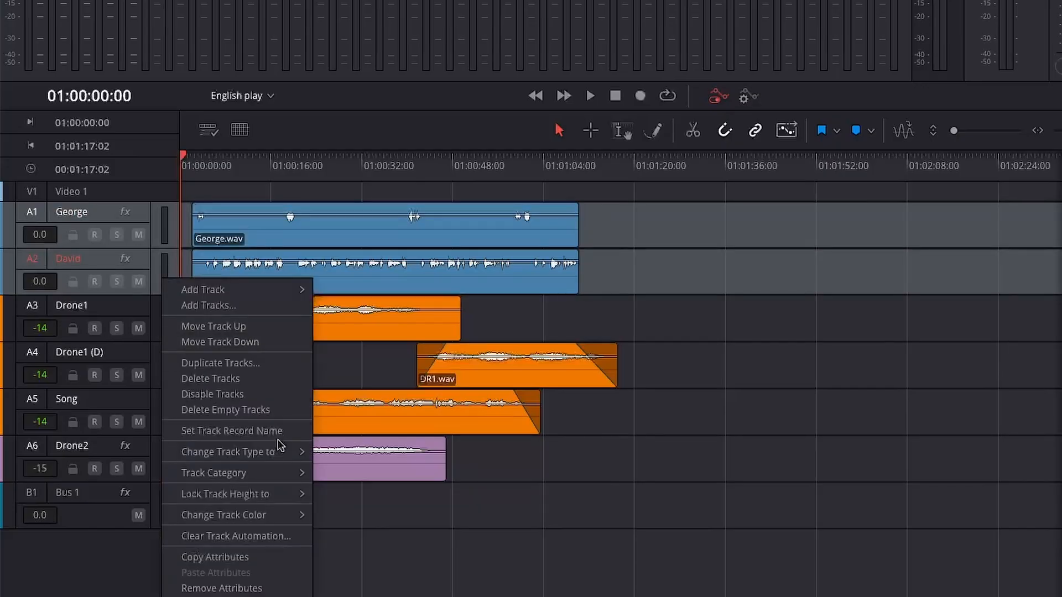
{"action": "left_click", "coordinate": [143, 328]}
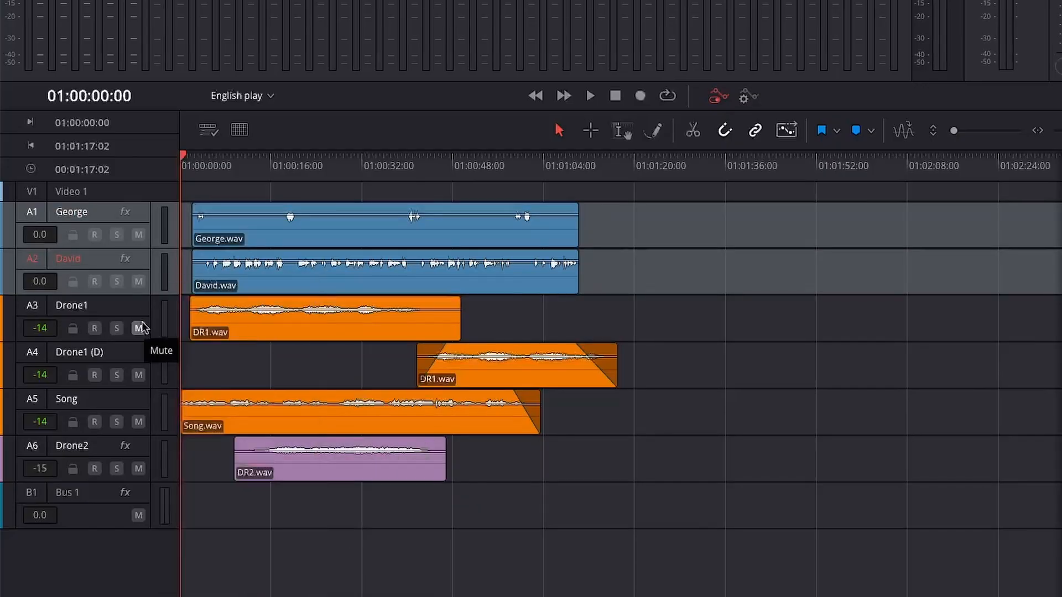
- Check the track category options for the Drone1, Drone1 (D) and Drone2 tracks
{"action": "left_click", "coordinate": [161, 335]}
{"action": "left_click", "coordinate": [164, 369], "text": "ctrl"}
{"action": "right_click", "coordinate": [164, 467]}
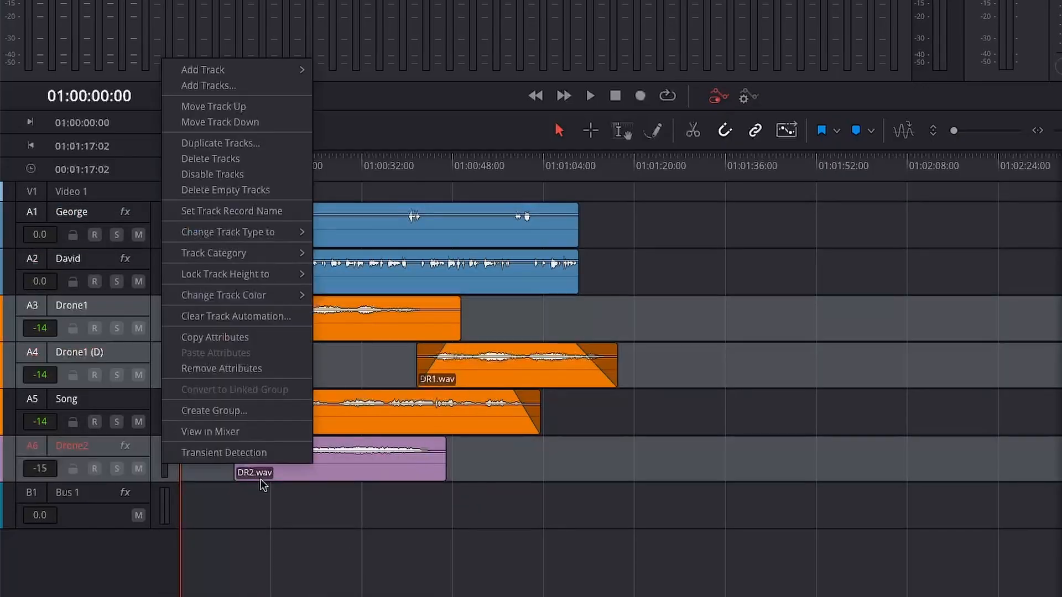
{"action": "mouse_move", "coordinate": [263, 252]}
{"action": "left_click", "coordinate": [155, 414]}
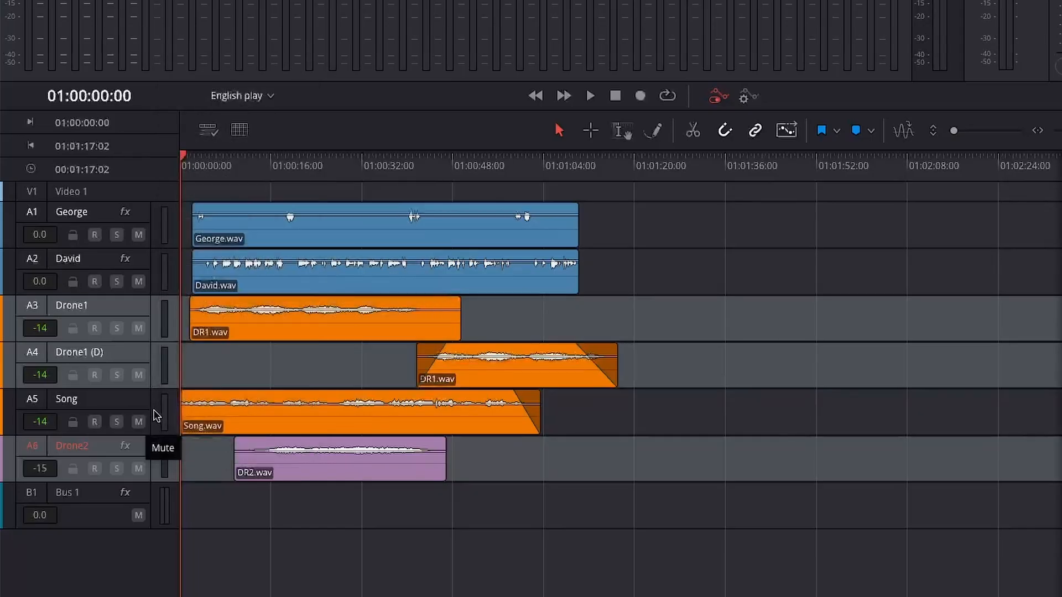
- Check which track category is assigned to the Song track
{"action": "left_click", "coordinate": [156, 412]}
{"action": "right_click", "coordinate": [158, 410]}
{"action": "mouse_move", "coordinate": [277, 198]}
{"action": "left_click", "coordinate": [368, 232]}
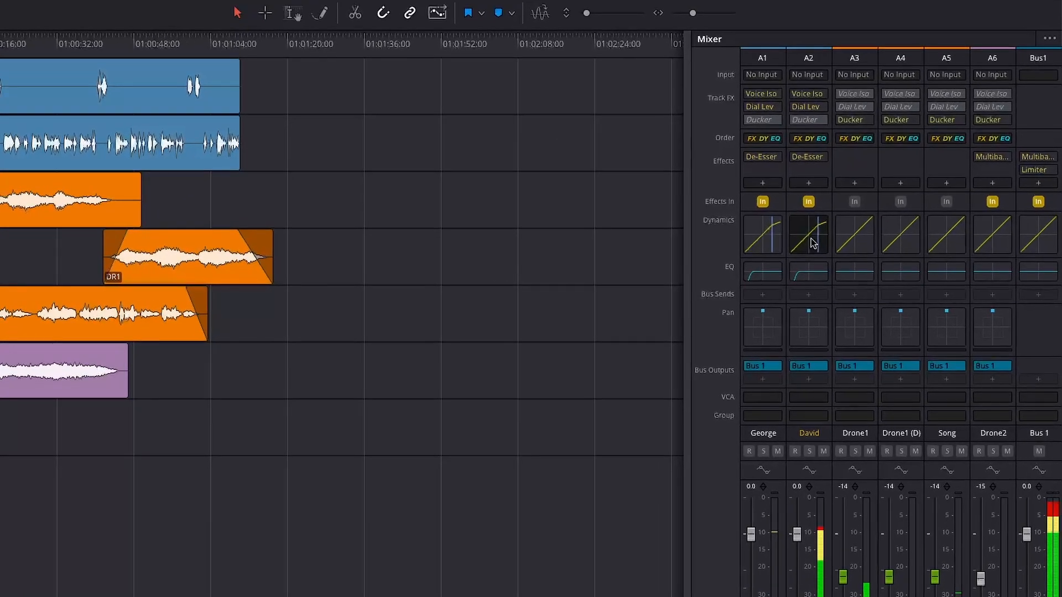
- Inspect the Dynamics, Equalizer and De-Esser settings of dialogue track A2, closing each window after viewing it
{"action": "double_click", "coordinate": [811, 239]}
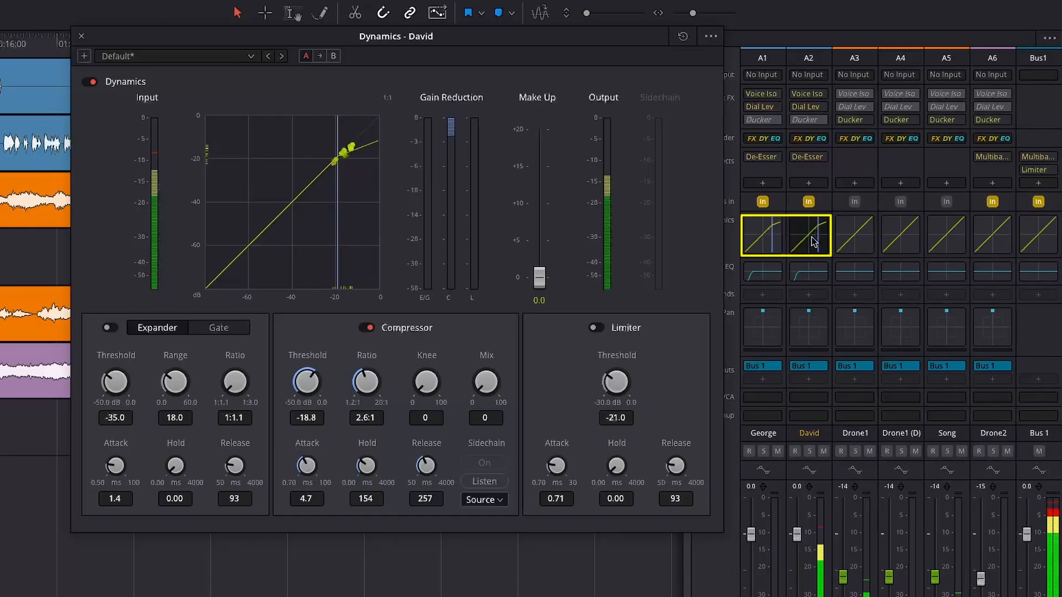
{"action": "left_click", "coordinate": [82, 38]}
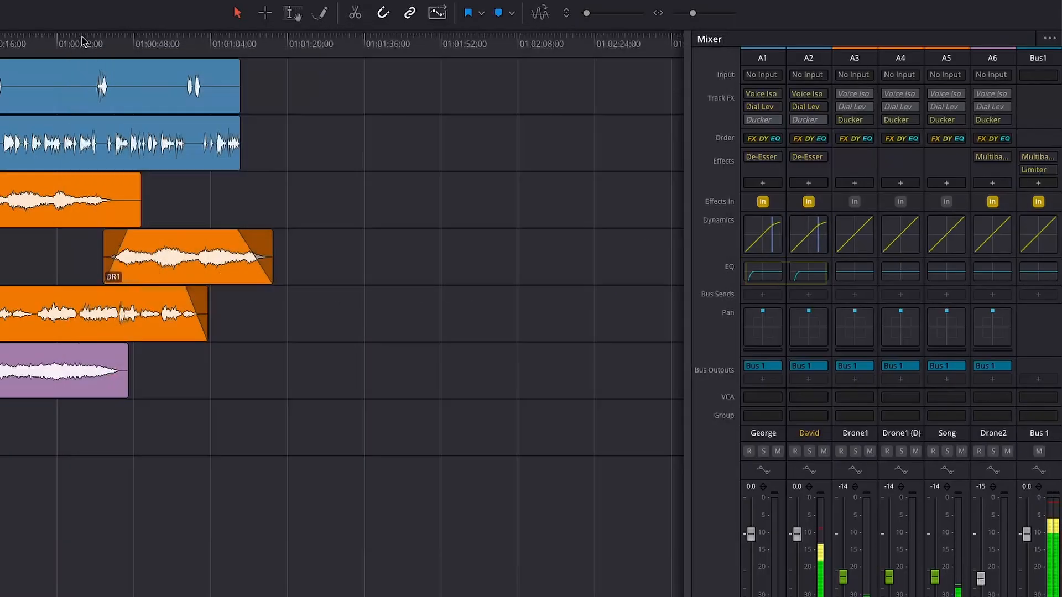
{"action": "double_click", "coordinate": [822, 280]}
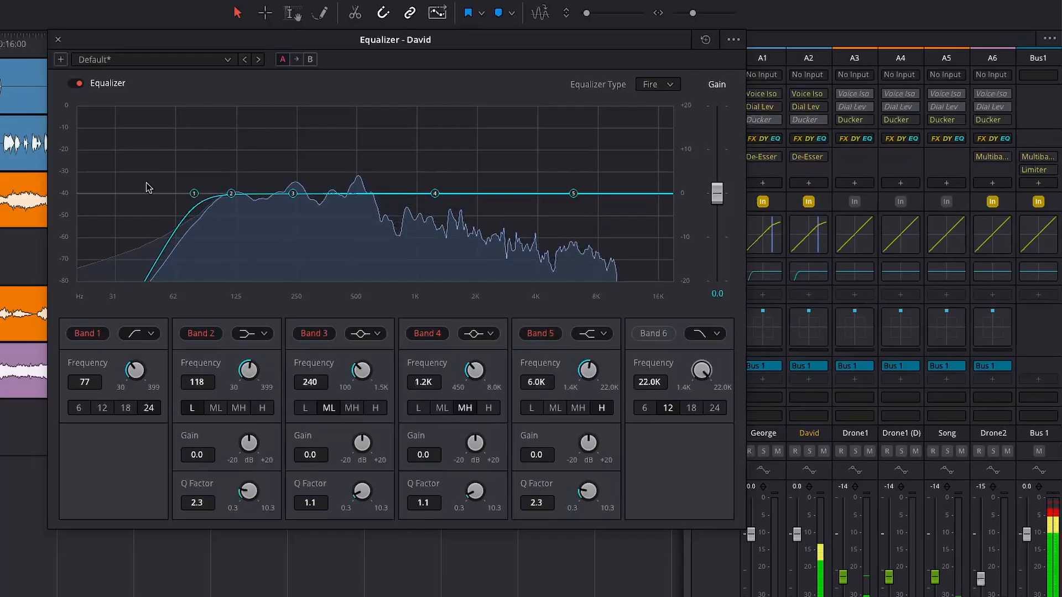
{"action": "left_click", "coordinate": [58, 40]}
{"action": "left_click", "coordinate": [806, 159]}
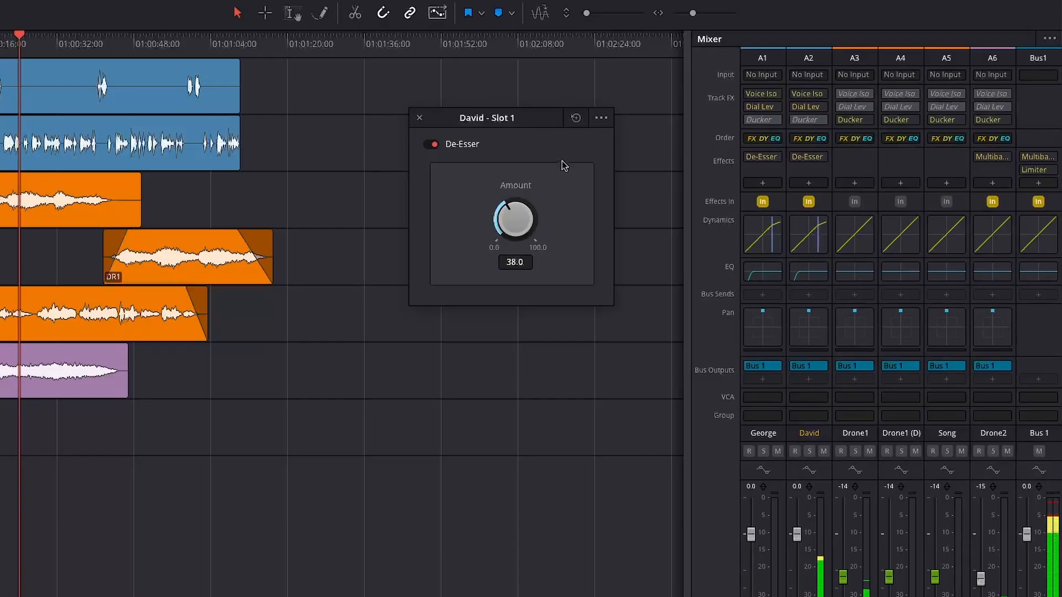
{"action": "left_click", "coordinate": [420, 118]}
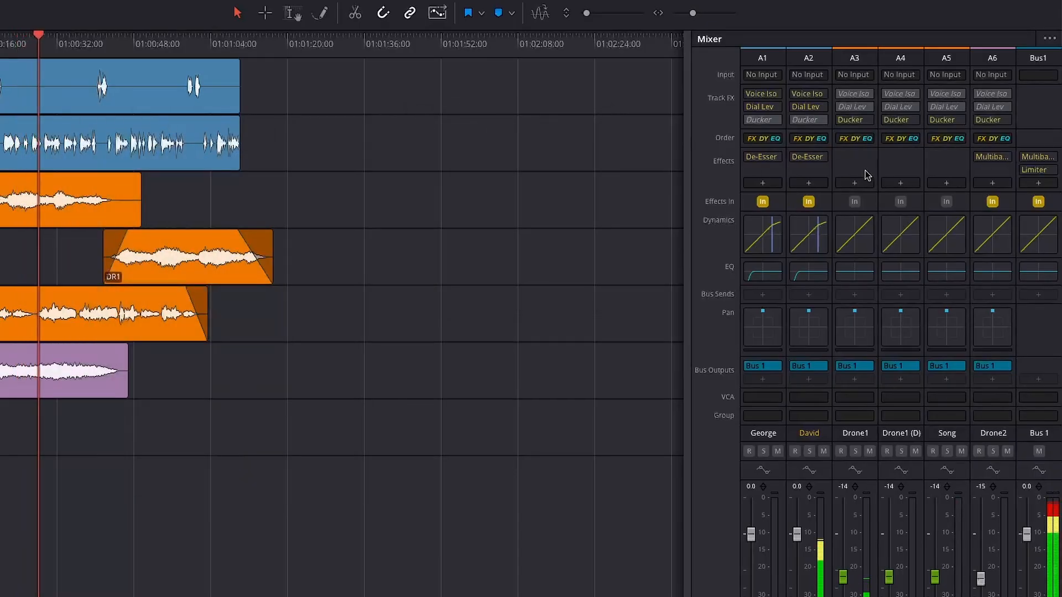
- Show the Ducker settings of Drone1 and Drone1 (D) with the windows one below the other for comparison
{"action": "mouse_move", "coordinate": [865, 128]}
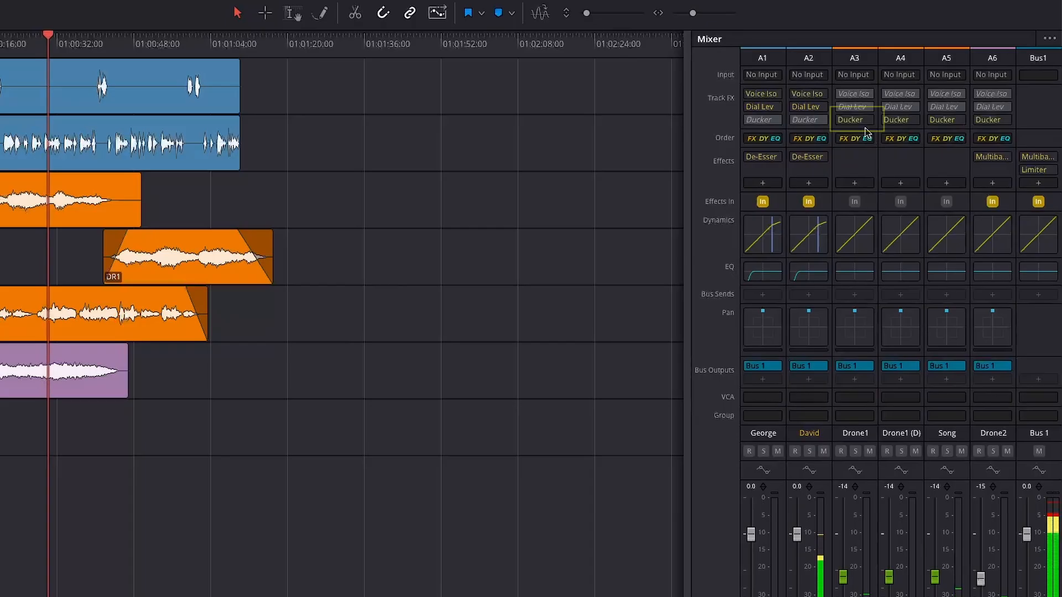
{"action": "left_click", "coordinate": [864, 119]}
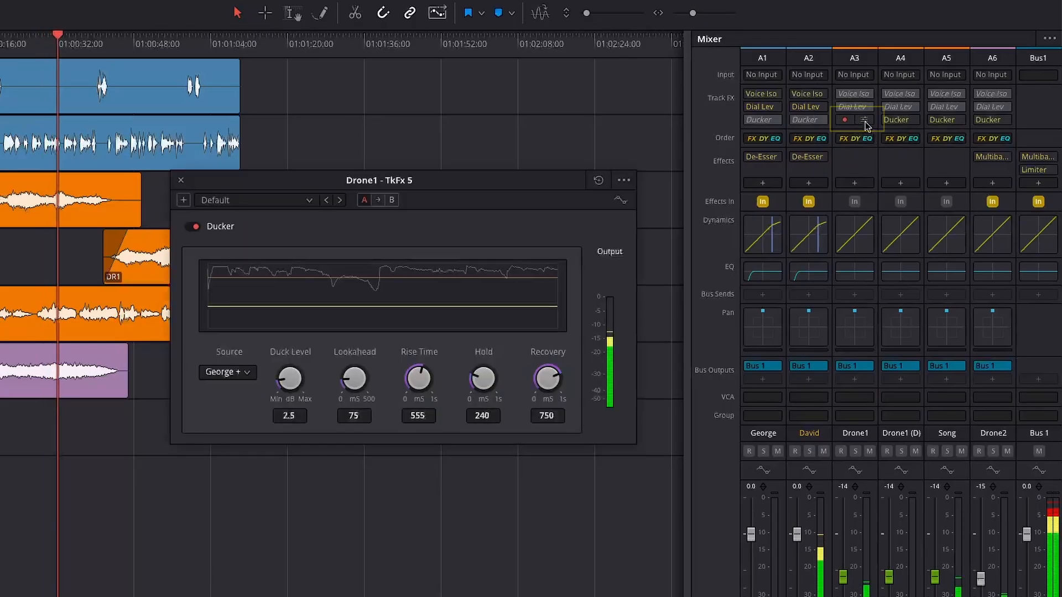
{"action": "mouse_move", "coordinate": [911, 126]}
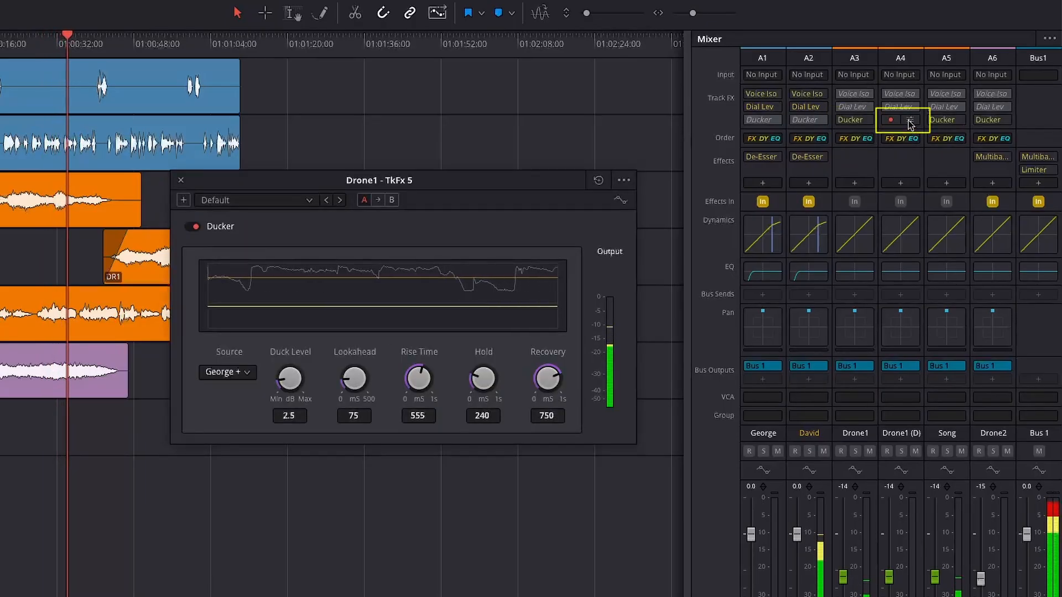
{"action": "left_click", "coordinate": [910, 122]}
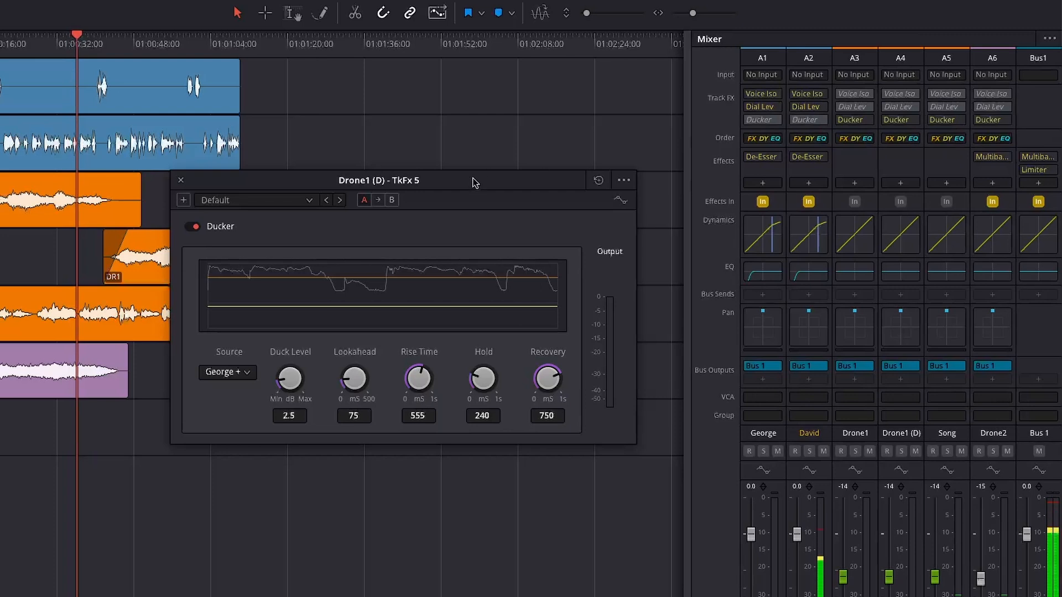
{"action": "left_click_drag", "start_coordinate": [489, 224], "coordinate": [499, 415]}
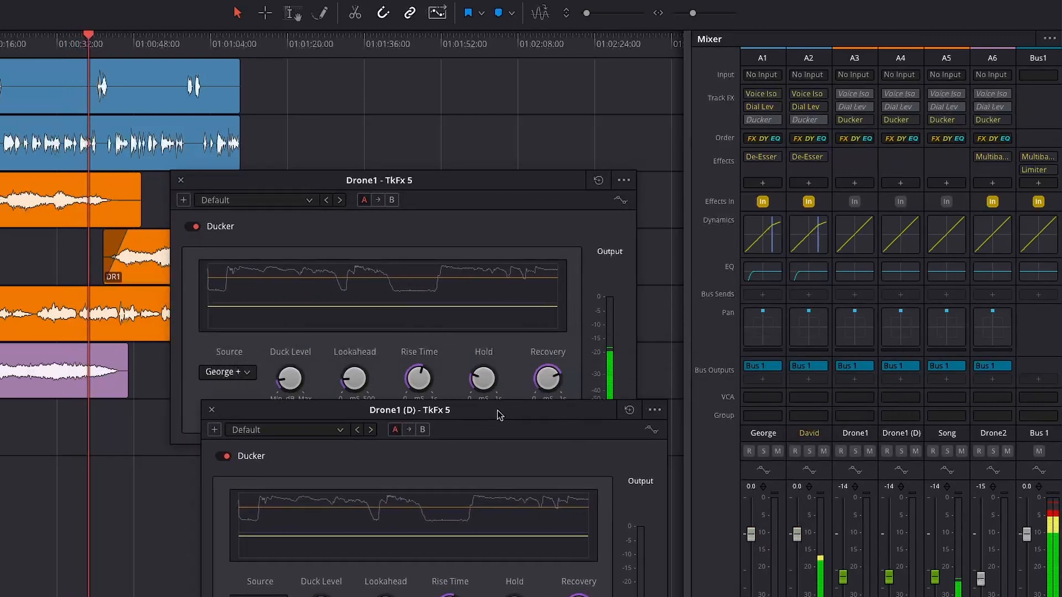
- Compare Drone2's Ducker settings with those of the other two drone tracks, and close all three Ducker windows
{"action": "left_click", "coordinate": [998, 122]}
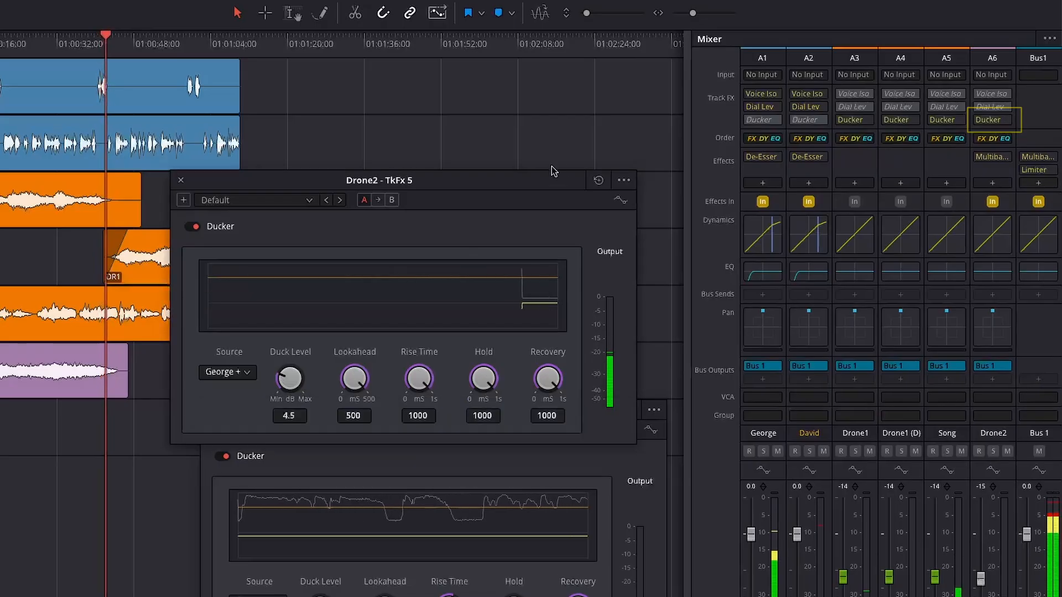
{"action": "left_click_drag", "start_coordinate": [440, 189], "coordinate": [500, 0]}
{"action": "left_click", "coordinate": [307, 149]}
{"action": "left_click", "coordinate": [308, 149]}
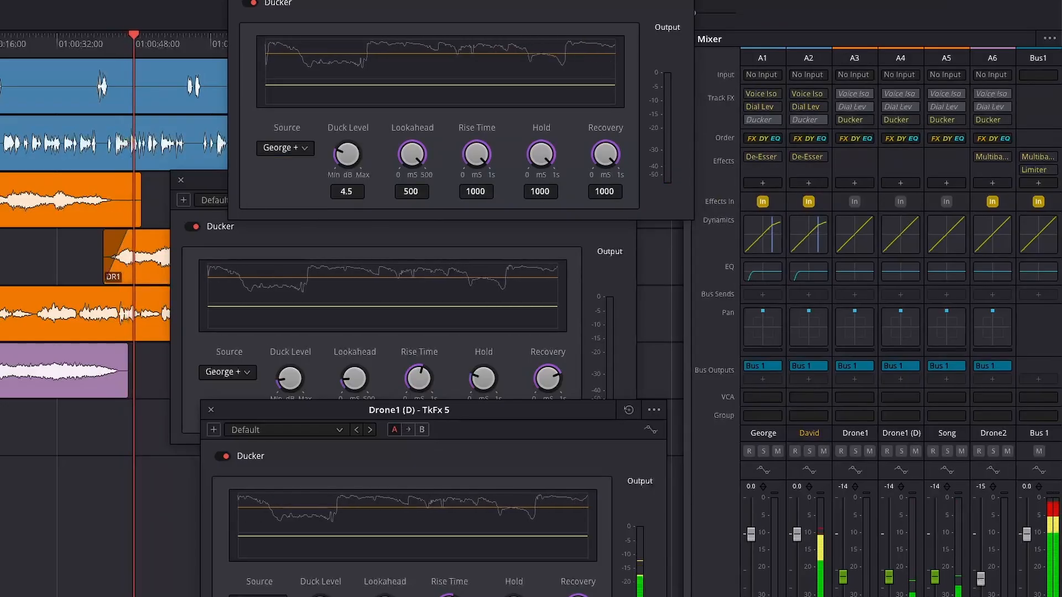
{"action": "left_click", "coordinate": [239, 0]}
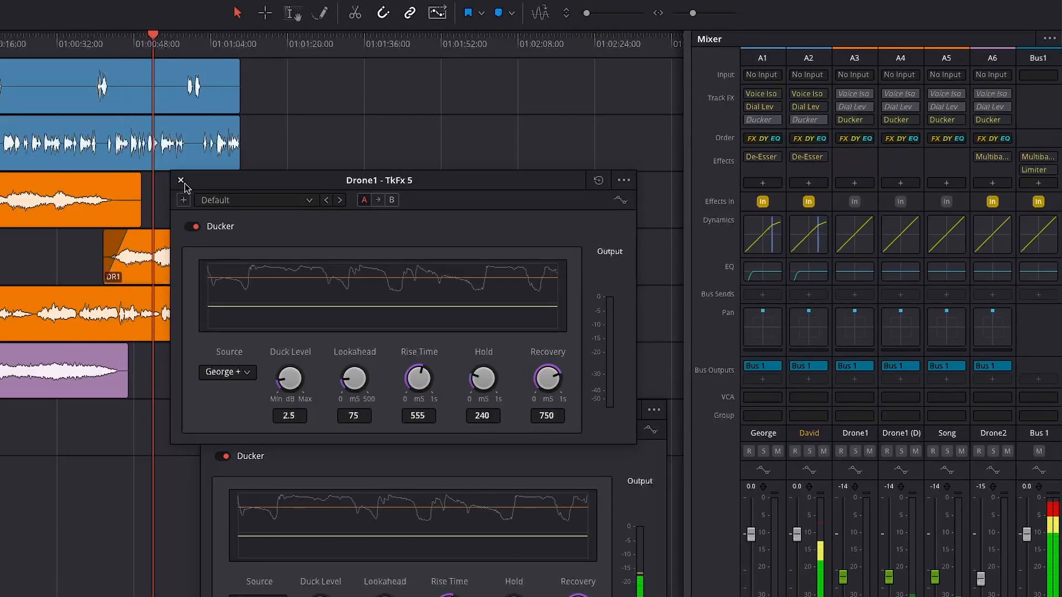
{"action": "left_click", "coordinate": [183, 183]}
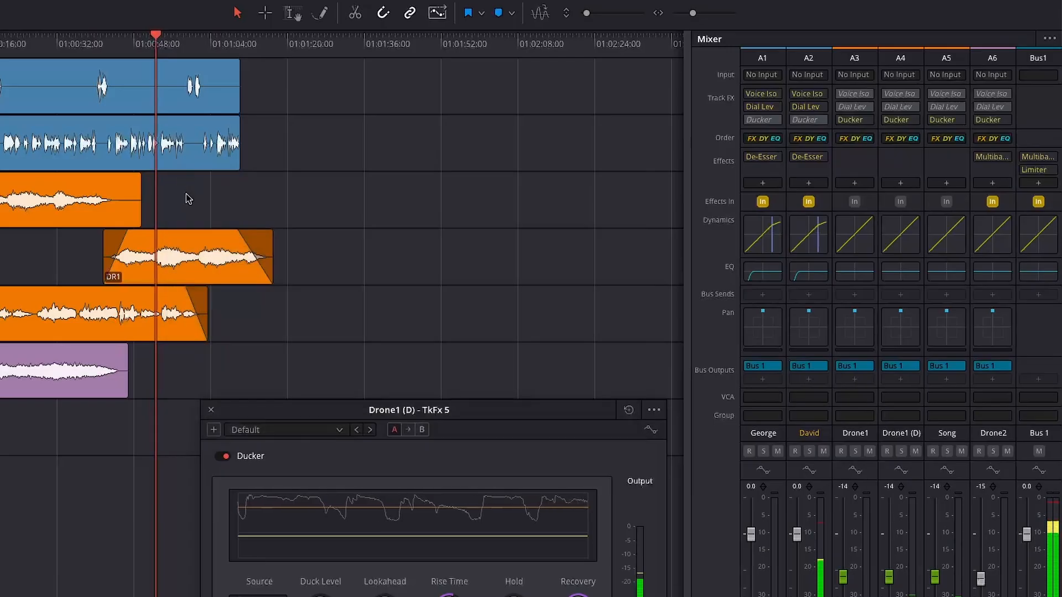
{"action": "left_click", "coordinate": [211, 410]}
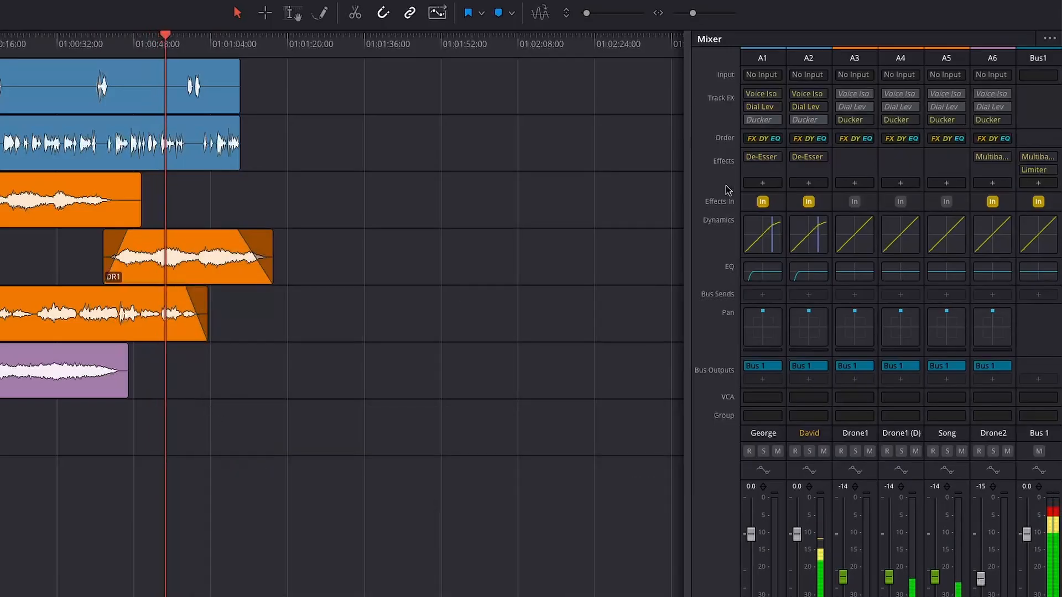
- Inspect the AI Dialogue Leveler and AI Voice Isolation settings of track A2 side by side, and close both windows
{"action": "left_click", "coordinate": [818, 108]}
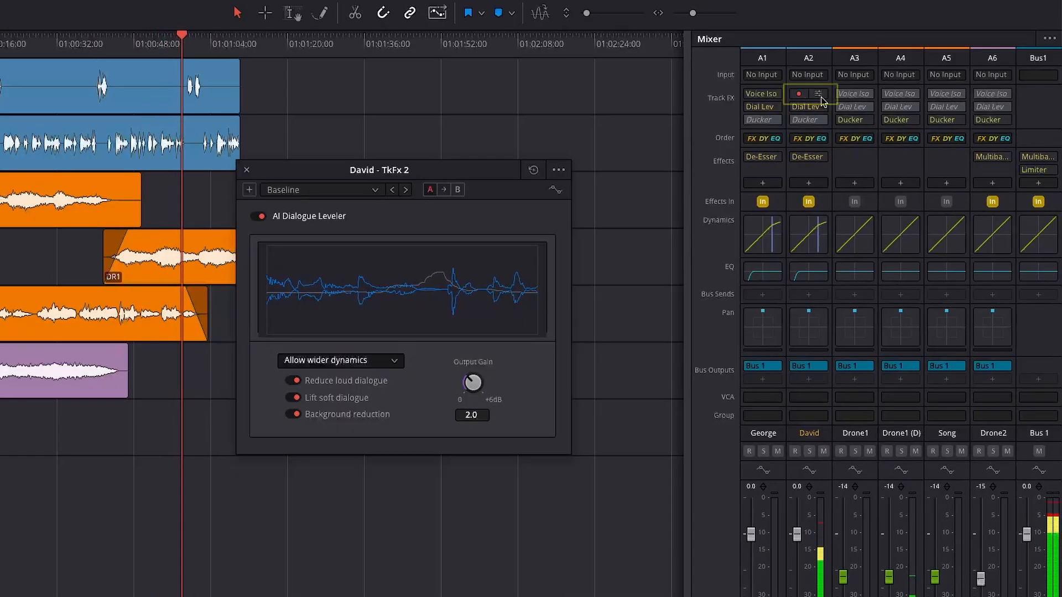
{"action": "left_click", "coordinate": [820, 96]}
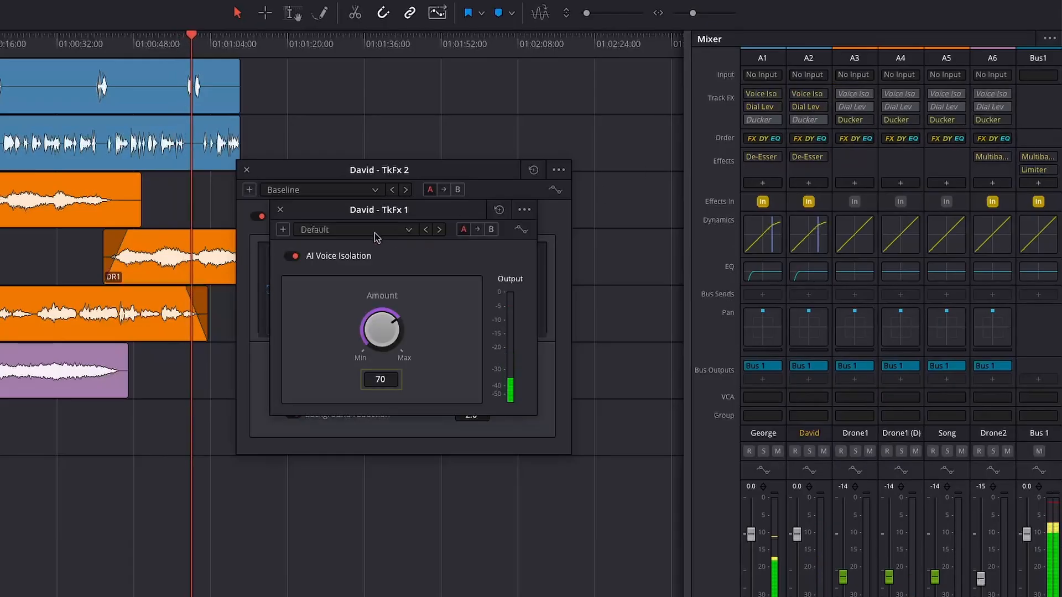
{"action": "left_click_drag", "start_coordinate": [363, 210], "coordinate": [4, 428]}
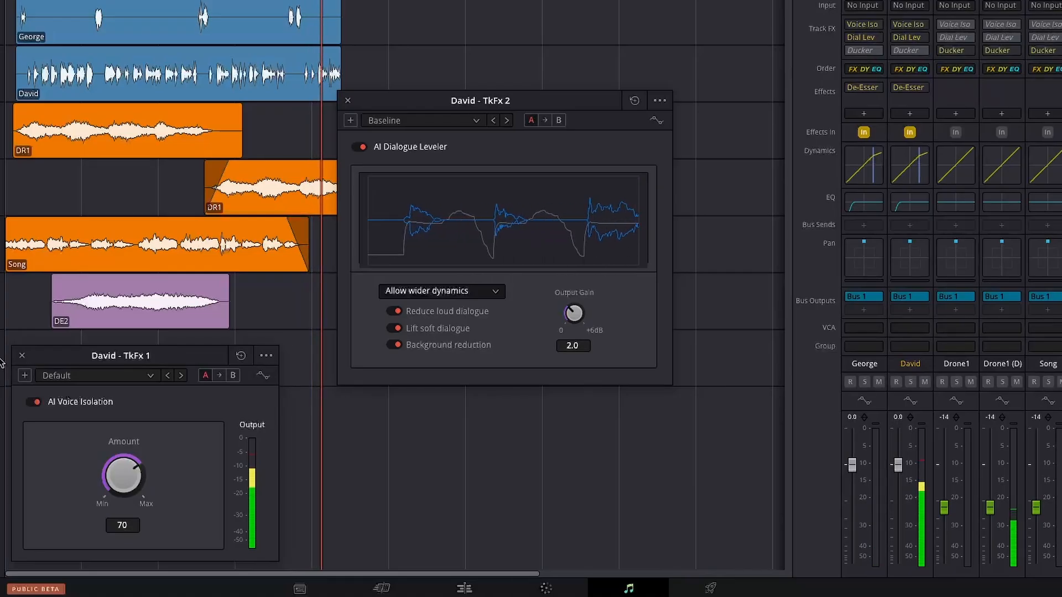
{"action": "left_click", "coordinate": [23, 356]}
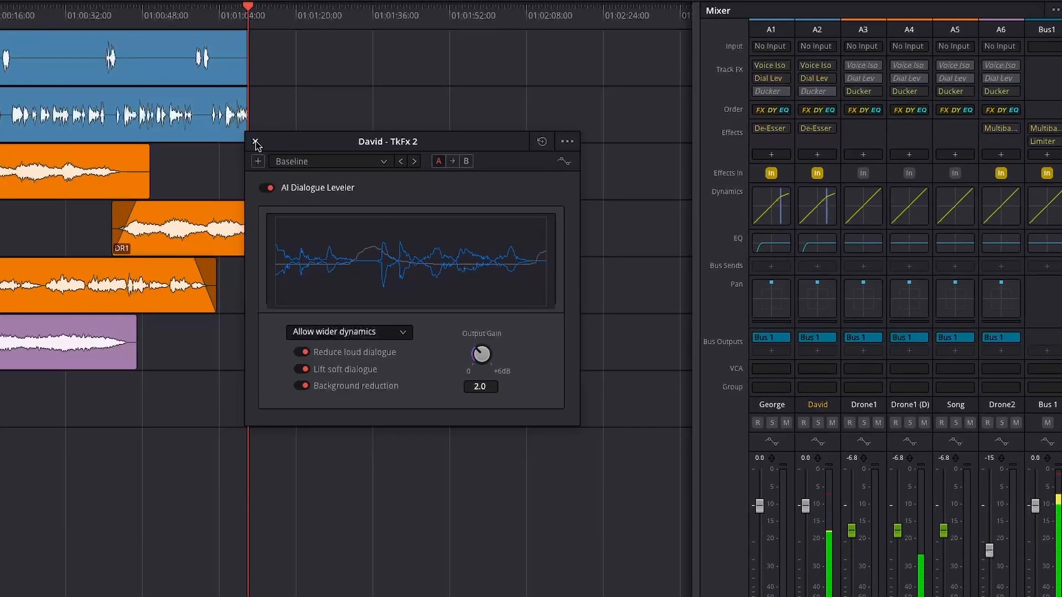
{"action": "left_click", "coordinate": [256, 141]}
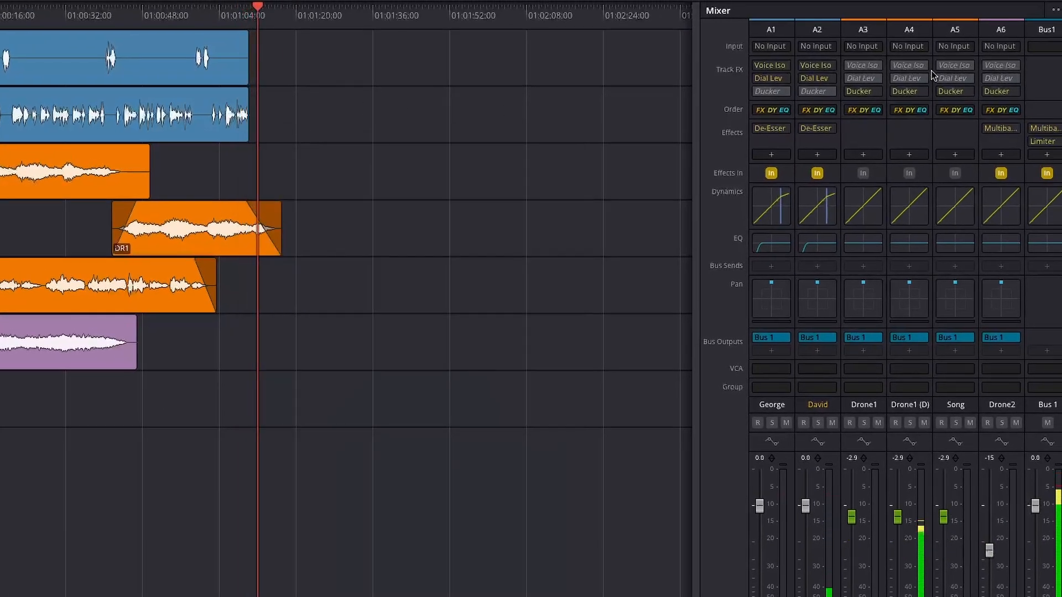
- Inspect the settings of the Maximise effect on Drone2 and the Impact effect on Bus 1
{"action": "mouse_move", "coordinate": [1002, 130]}
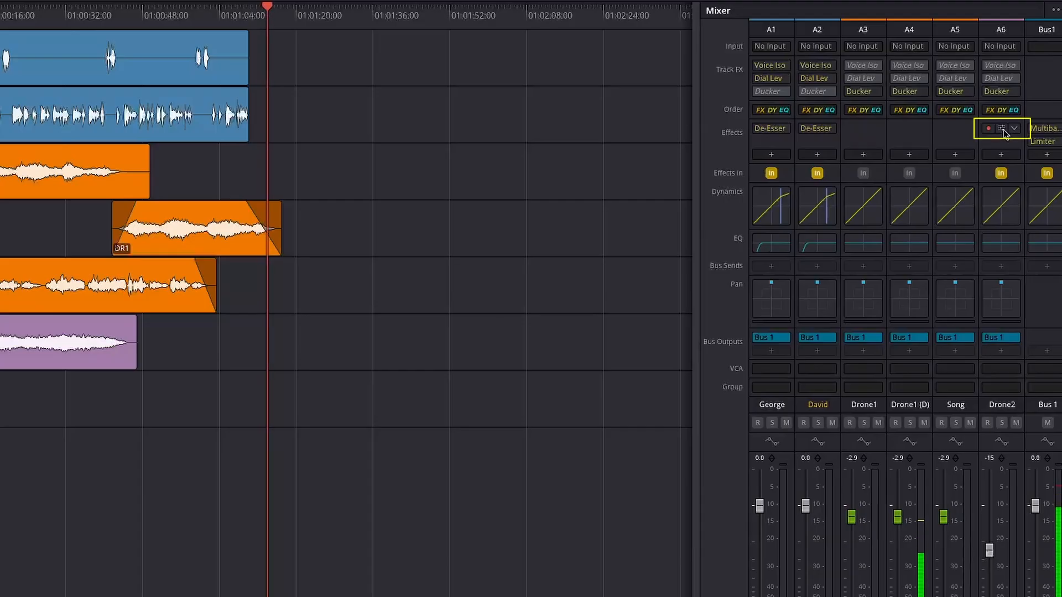
{"action": "left_click", "coordinate": [1003, 130]}
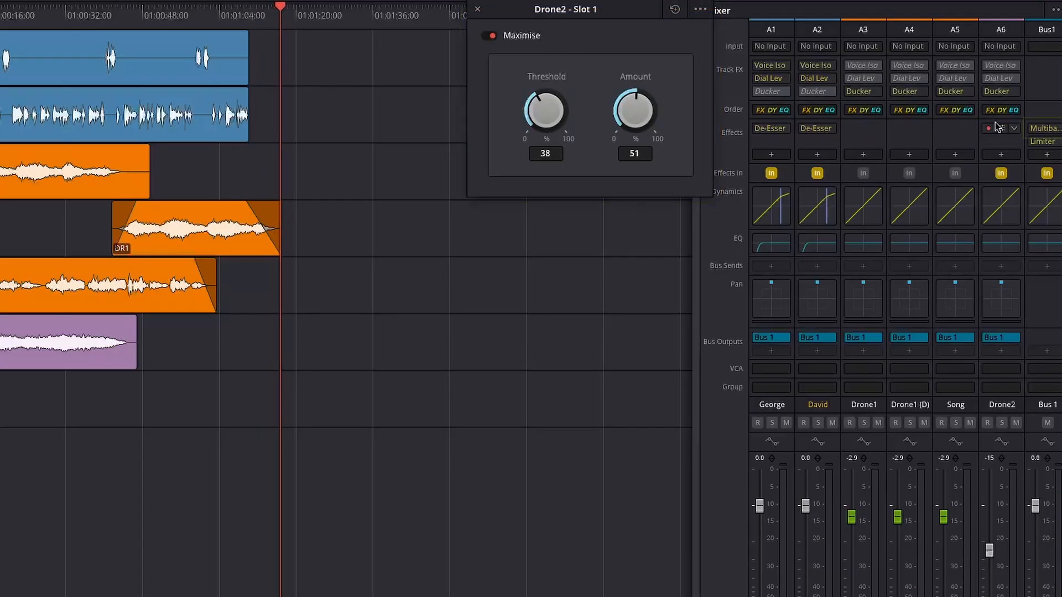
{"action": "left_click", "coordinate": [1049, 131]}
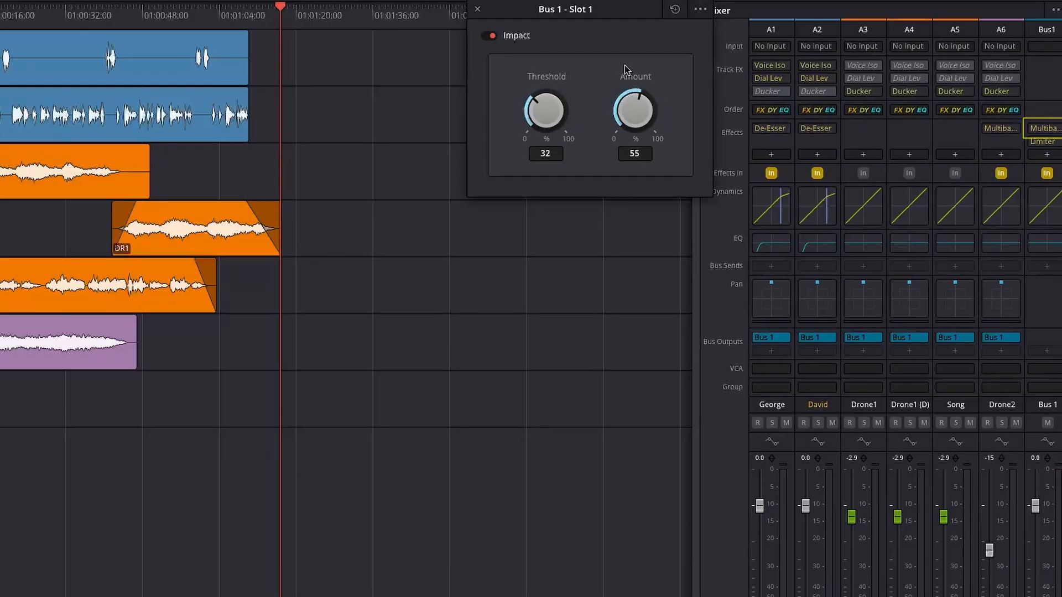
- Move the Impact window below the Maximise window, and show Bus 1's Limit settings beneath it for comparison
{"action": "left_click_drag", "start_coordinate": [595, 16], "coordinate": [578, 218]}
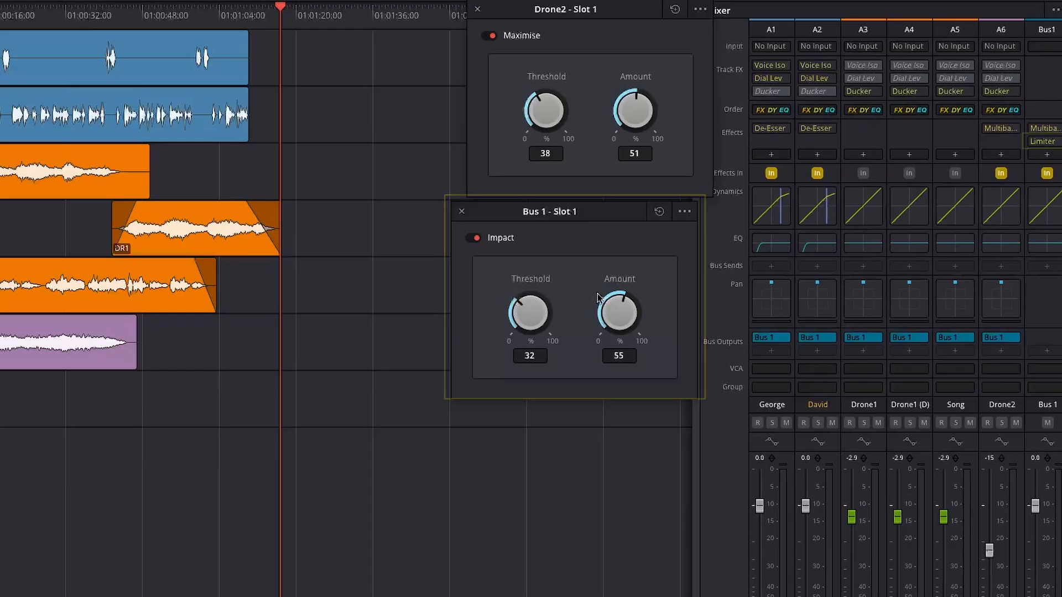
{"action": "left_click", "coordinate": [1048, 144]}
{"action": "left_click_drag", "start_coordinate": [553, 119], "coordinate": [585, 415]}
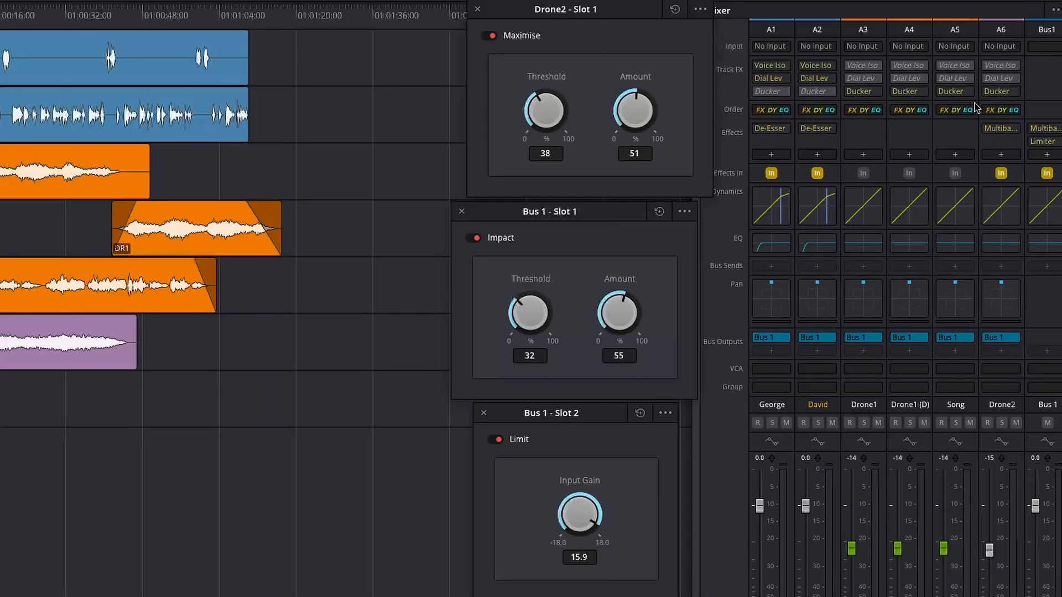
- Add a Fairlight FX Limiter to Bus 1 and move its settings window beside the three simplified effect windows
{"action": "left_click", "coordinate": [1047, 156]}
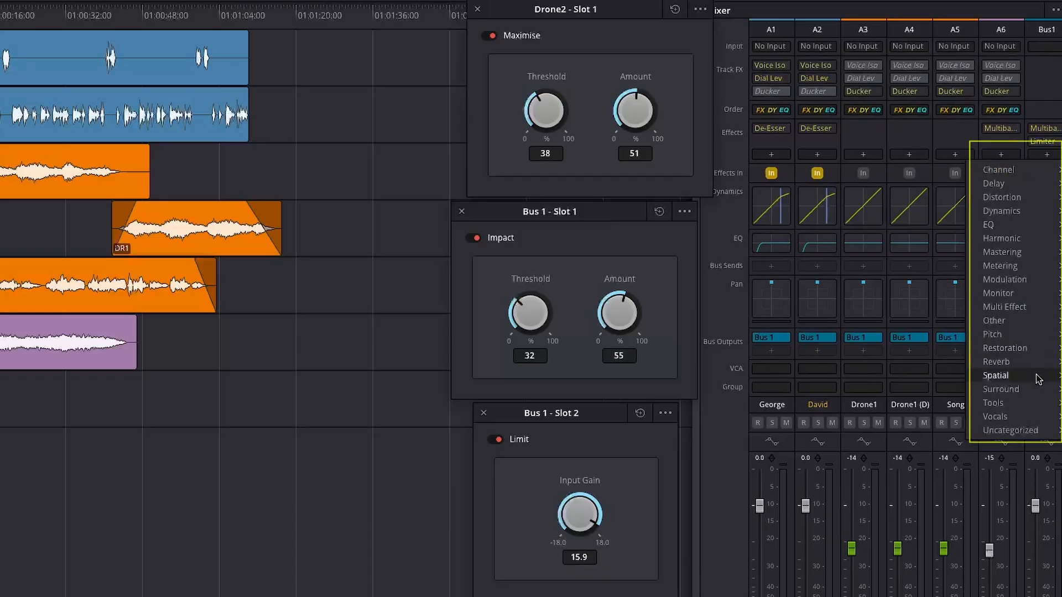
{"action": "mouse_move", "coordinate": [1004, 211]}
{"action": "mouse_move", "coordinate": [915, 214]}
{"action": "left_click", "coordinate": [767, 211]}
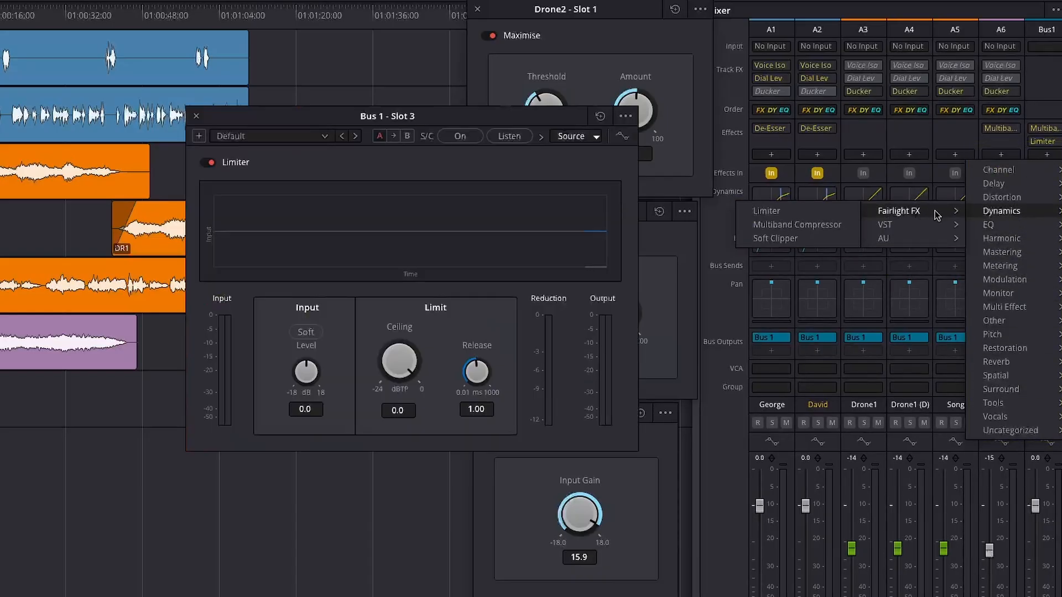
{"action": "left_click_drag", "start_coordinate": [417, 118], "coordinate": [156, 159]}
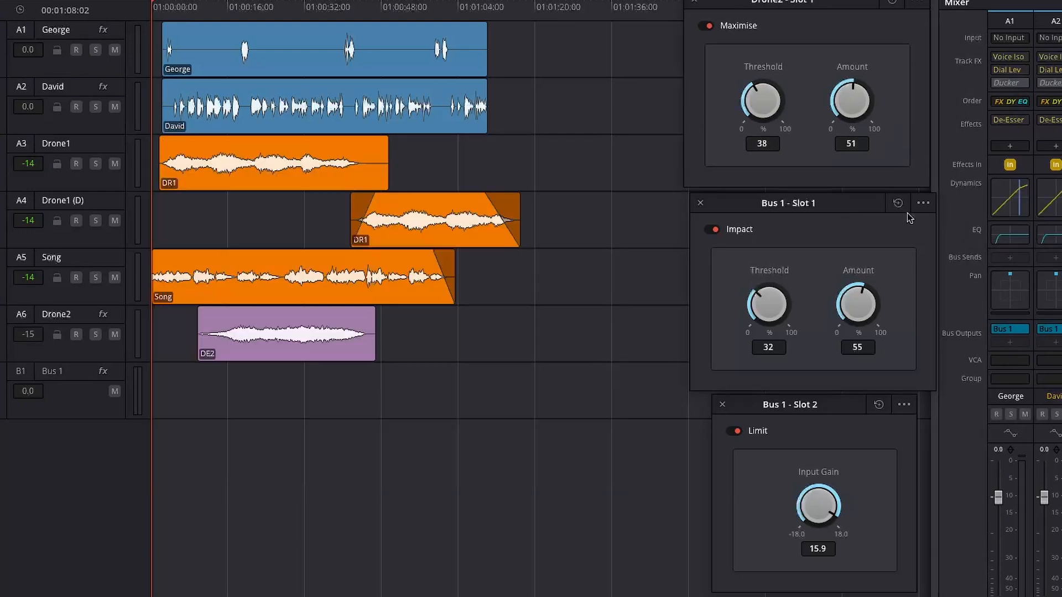
- Realign the Limit window under the others, hide the effects library, and close the Maximise, Impact and Limit windows
{"action": "left_click_drag", "start_coordinate": [777, 406], "coordinate": [765, 407]}
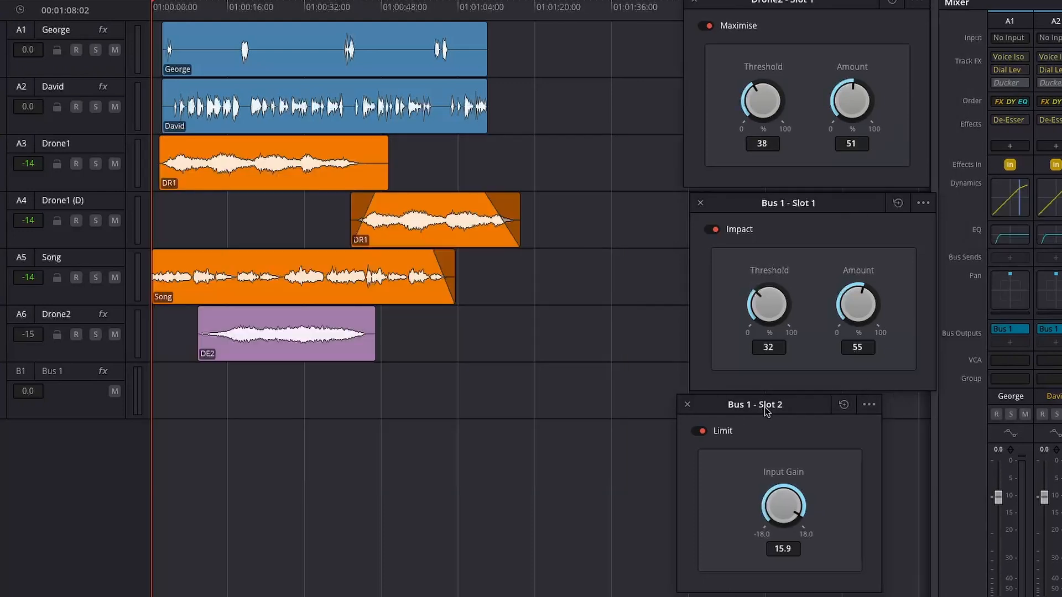
{"action": "left_click_drag", "start_coordinate": [764, 407], "coordinate": [756, 409]}
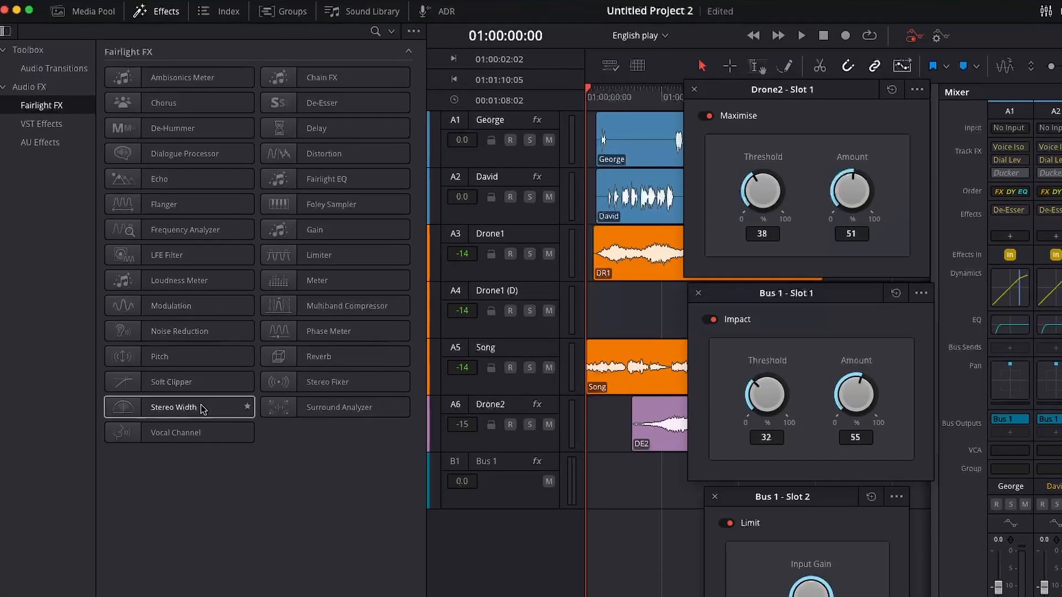
{"action": "left_click", "coordinate": [166, 16]}
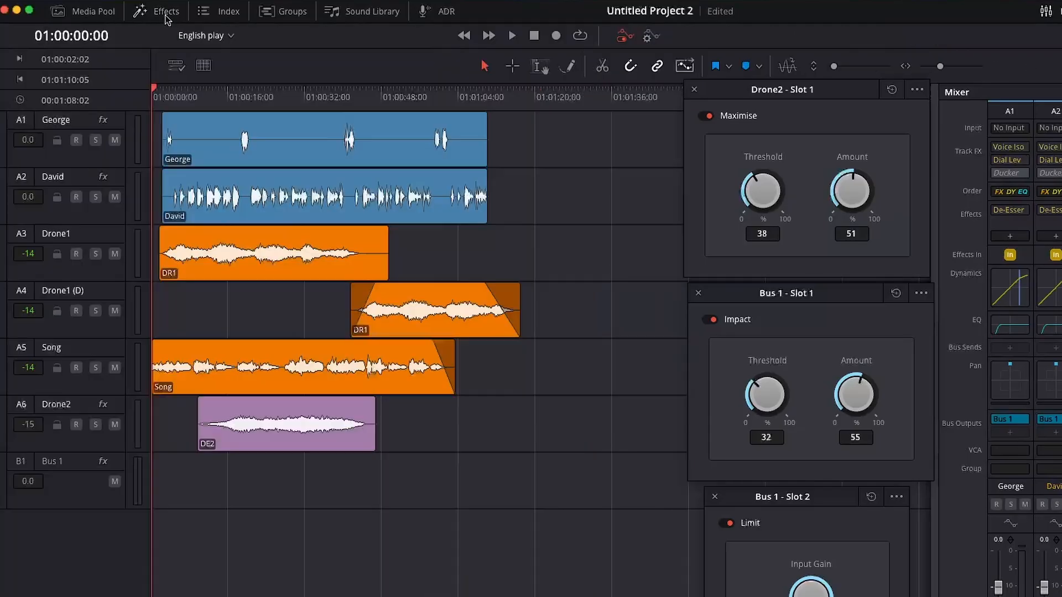
{"action": "left_click", "coordinate": [694, 89]}
{"action": "left_click", "coordinate": [698, 293]}
{"action": "left_click", "coordinate": [715, 496]}
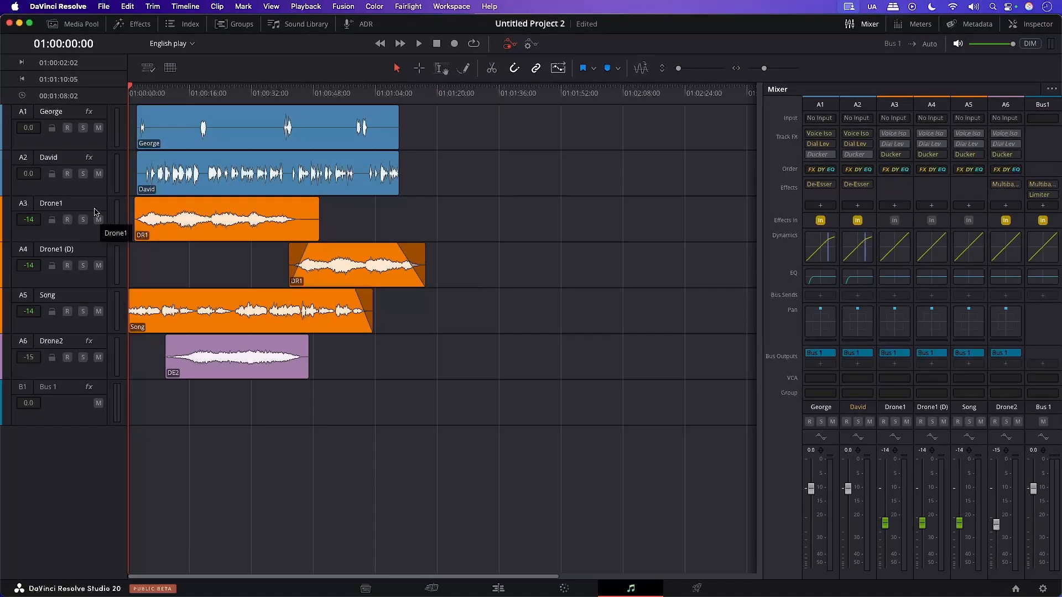
- Select tracks A3 to A5 together and increase their height in the timeline
{"action": "left_click", "coordinate": [97, 212]}
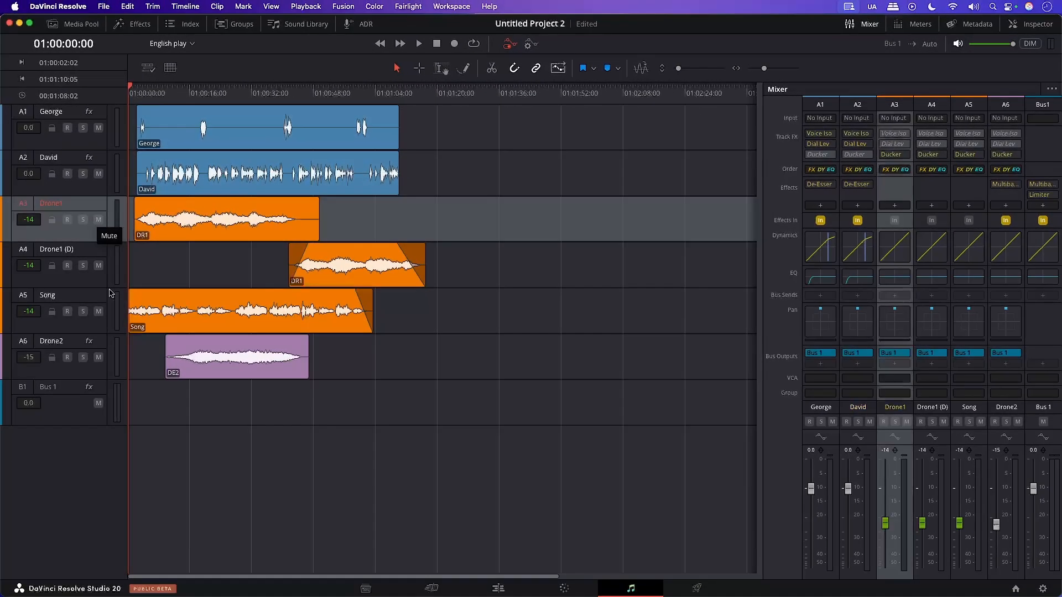
{"action": "left_click", "coordinate": [109, 305], "text": "shift"}
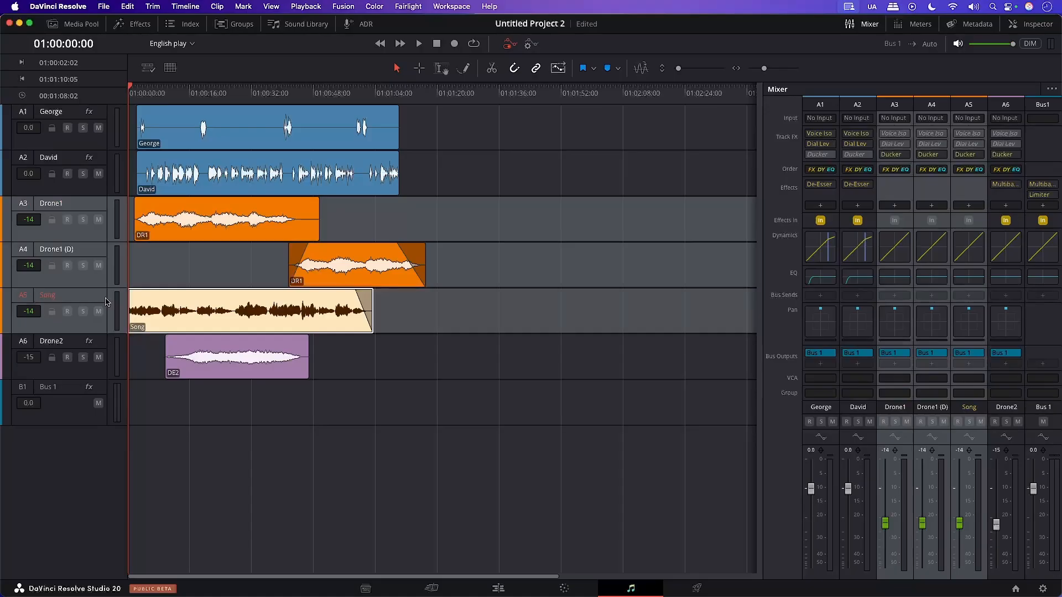
{"action": "left_click_drag", "start_coordinate": [82, 334], "coordinate": [79, 376]}
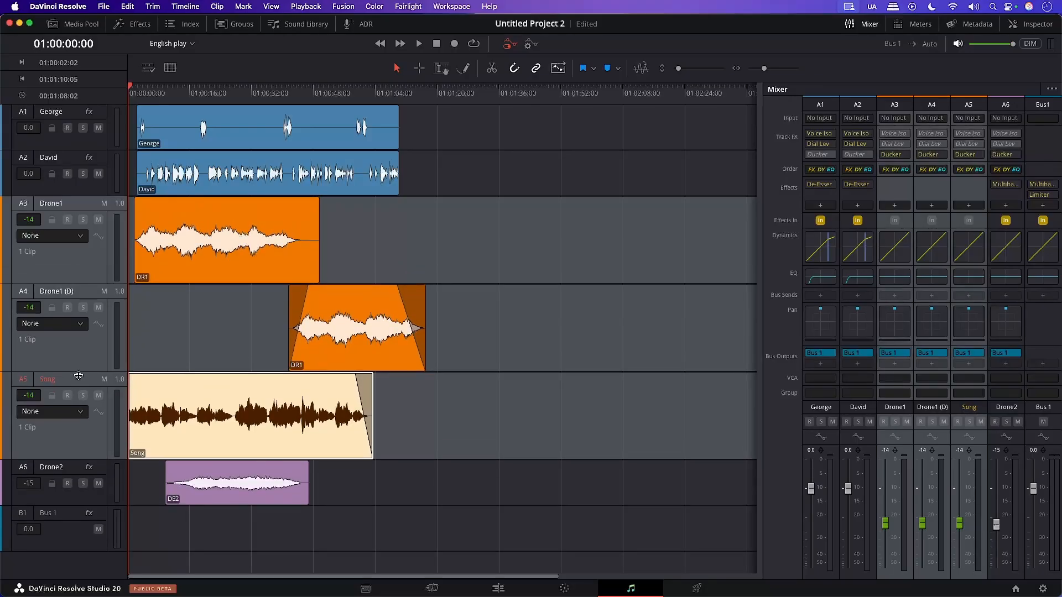
- Show the Fader Level automation on tracks A3 to A5, and play the timeline from just before its rise
{"action": "left_click", "coordinate": [82, 324]}
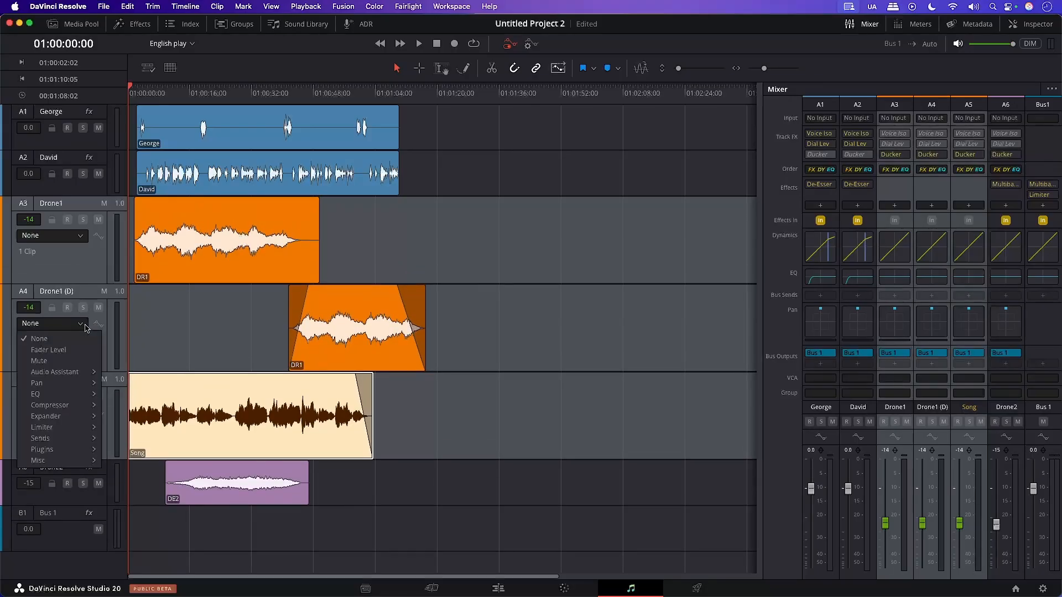
{"action": "left_click", "coordinate": [78, 351]}
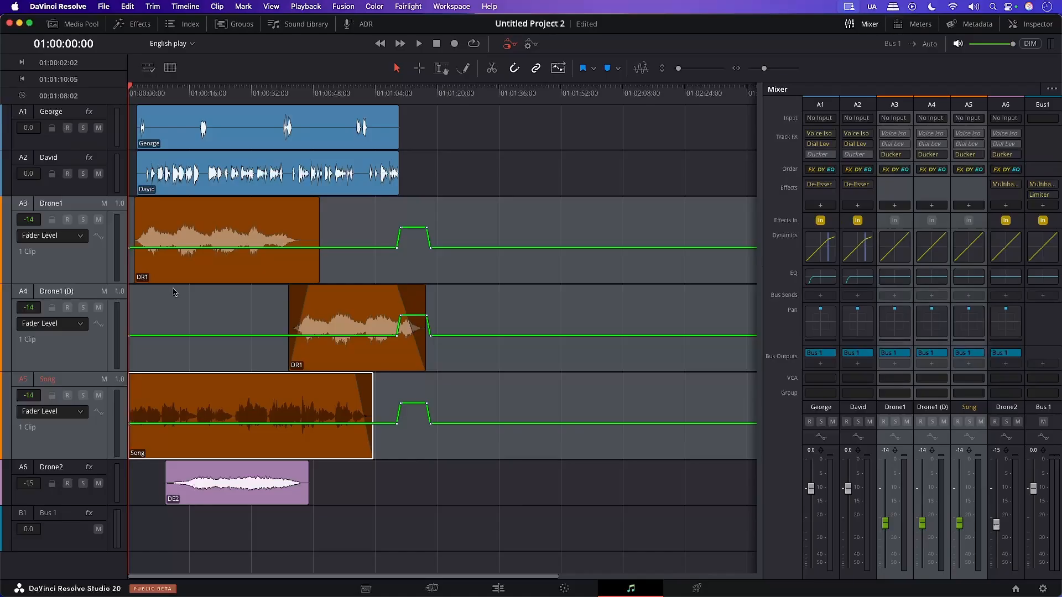
{"action": "left_click", "coordinate": [387, 90]}
{"action": "key", "text": "space"}
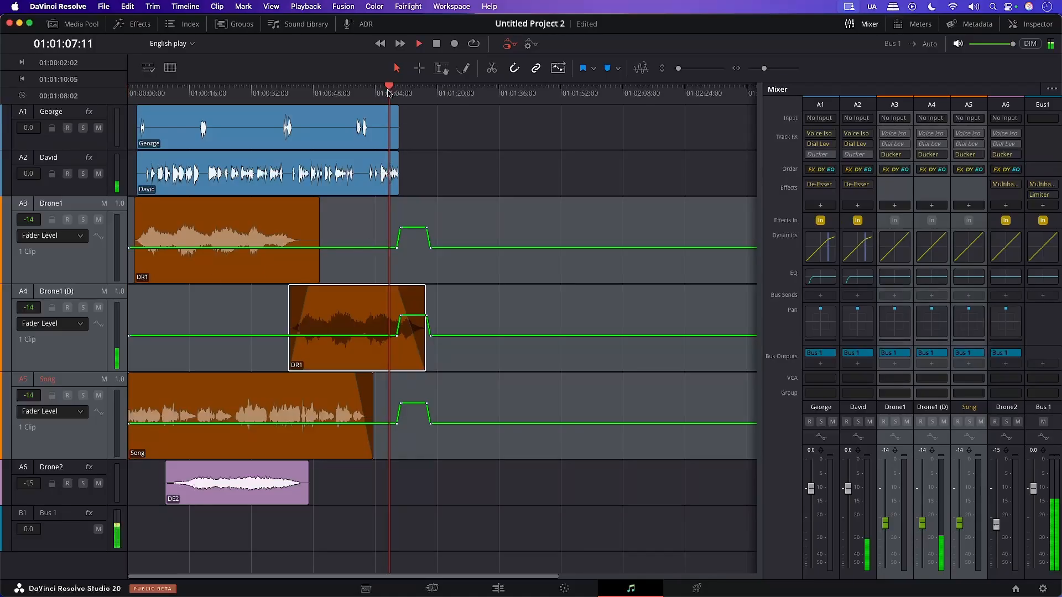
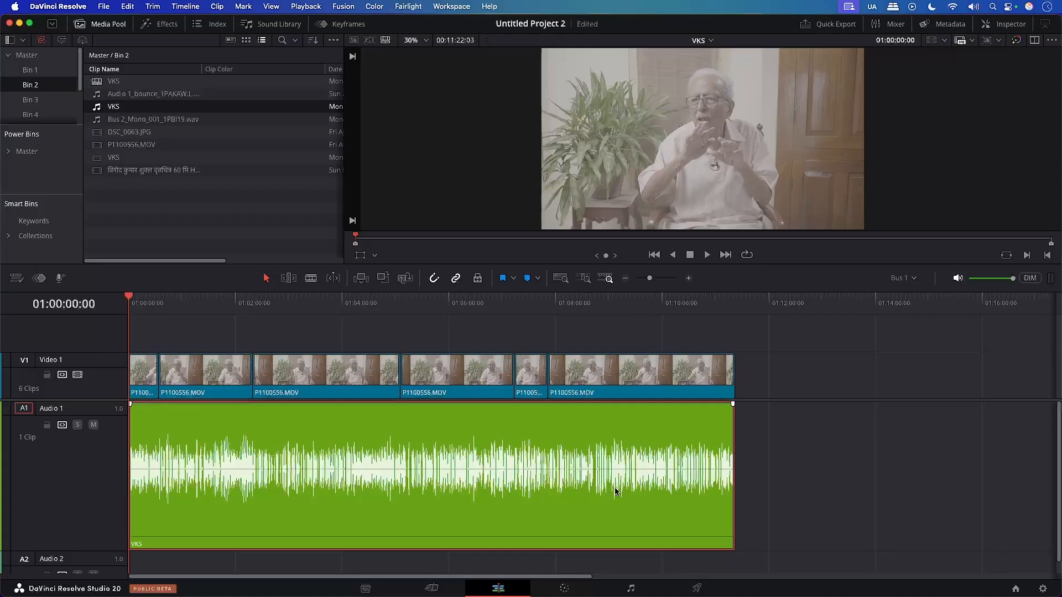
- Open DaVinci AI Voice Training for the VKS audio clip in Bin 2 and accept the voice rights notice
{"action": "right_click", "coordinate": [113, 109]}
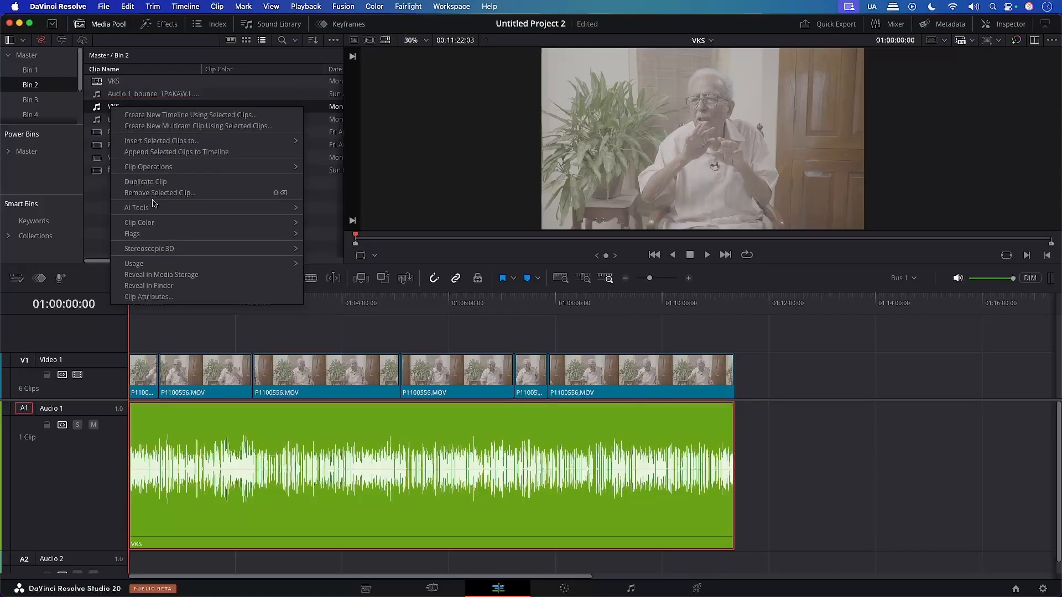
{"action": "mouse_move", "coordinate": [155, 208]}
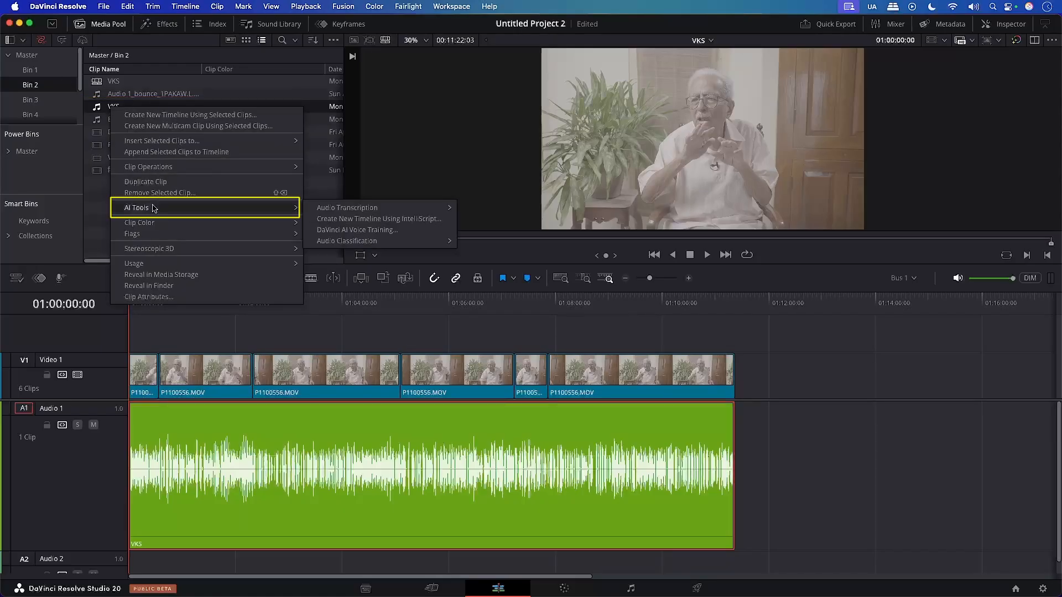
{"action": "left_click", "coordinate": [344, 230]}
{"action": "left_click_drag", "start_coordinate": [424, 98], "coordinate": [299, 88]}
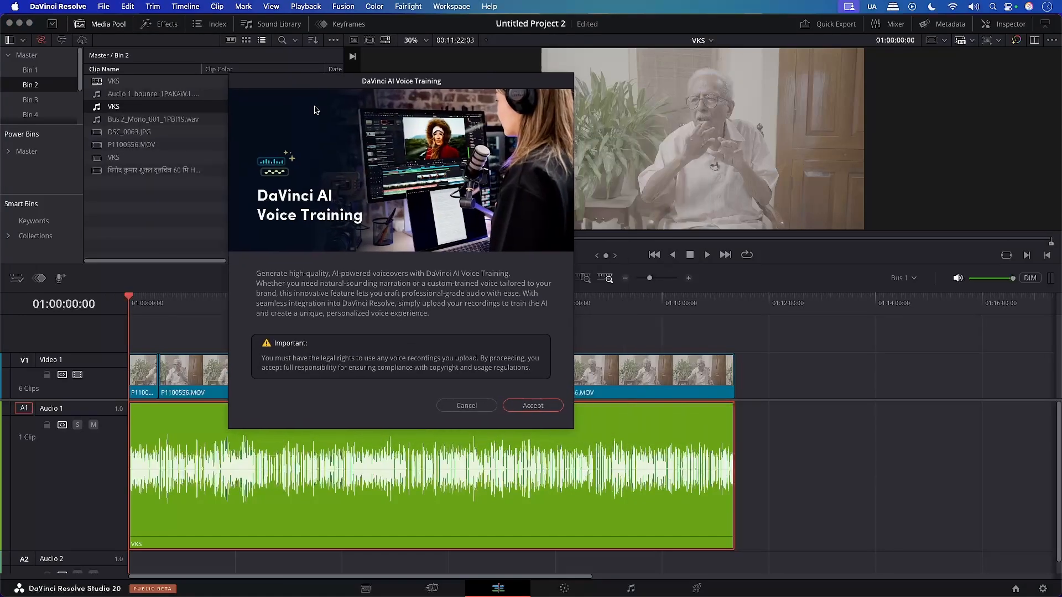
{"action": "left_click", "coordinate": [534, 406]}
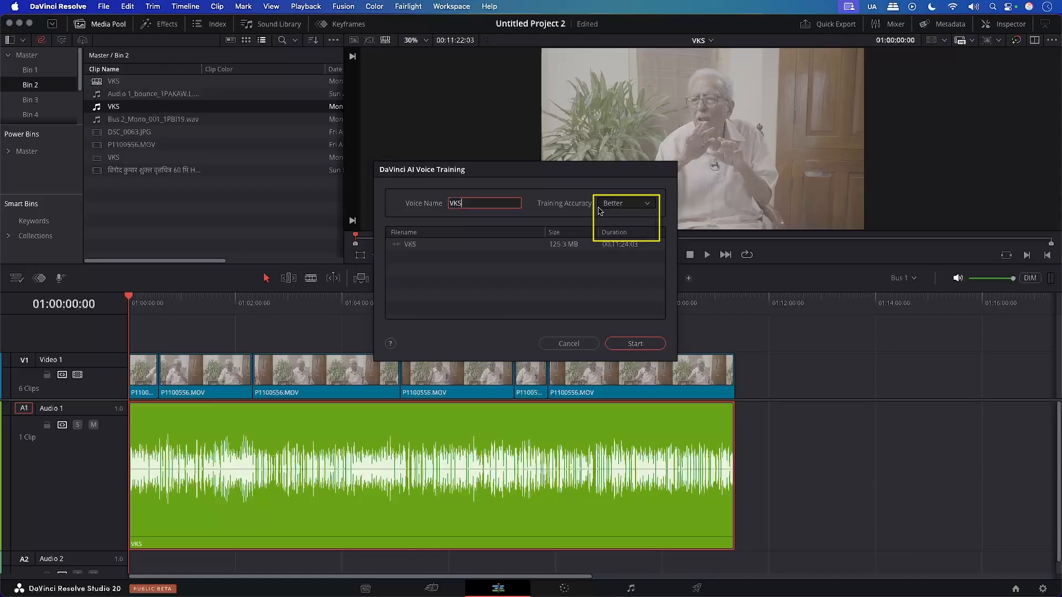
- Start training a voice model named VKS with Better accuracy, and check the background task's status
{"action": "left_click", "coordinate": [636, 344]}
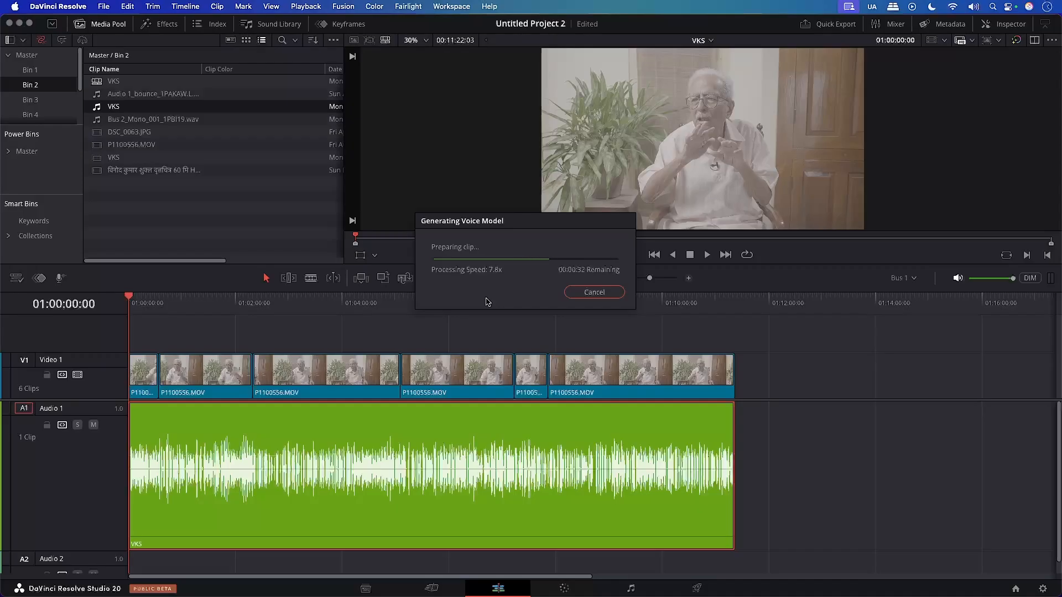
{"action": "left_click", "coordinate": [616, 338]}
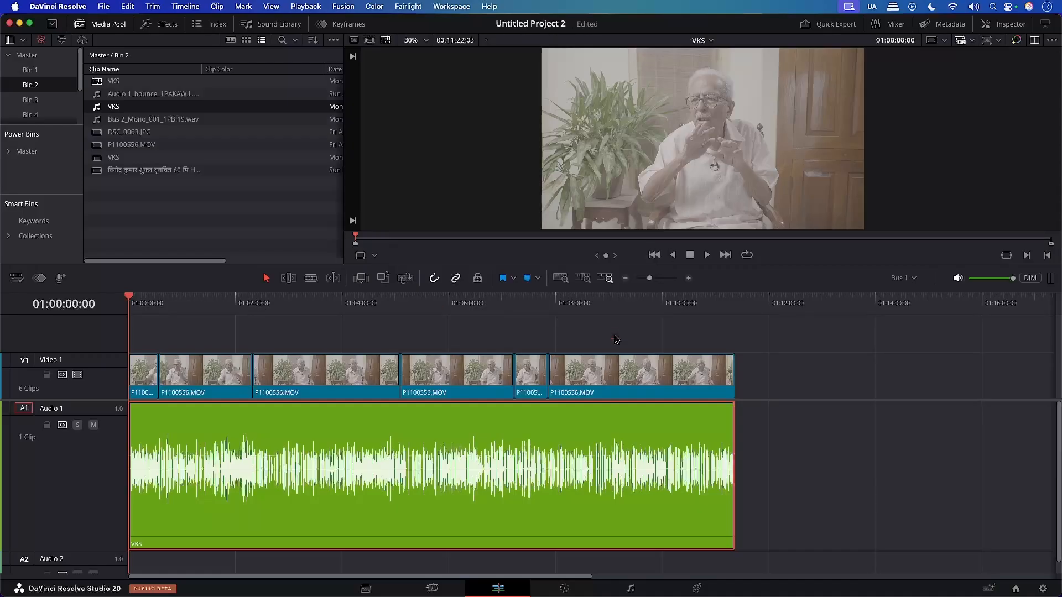
{"action": "left_click", "coordinate": [993, 591]}
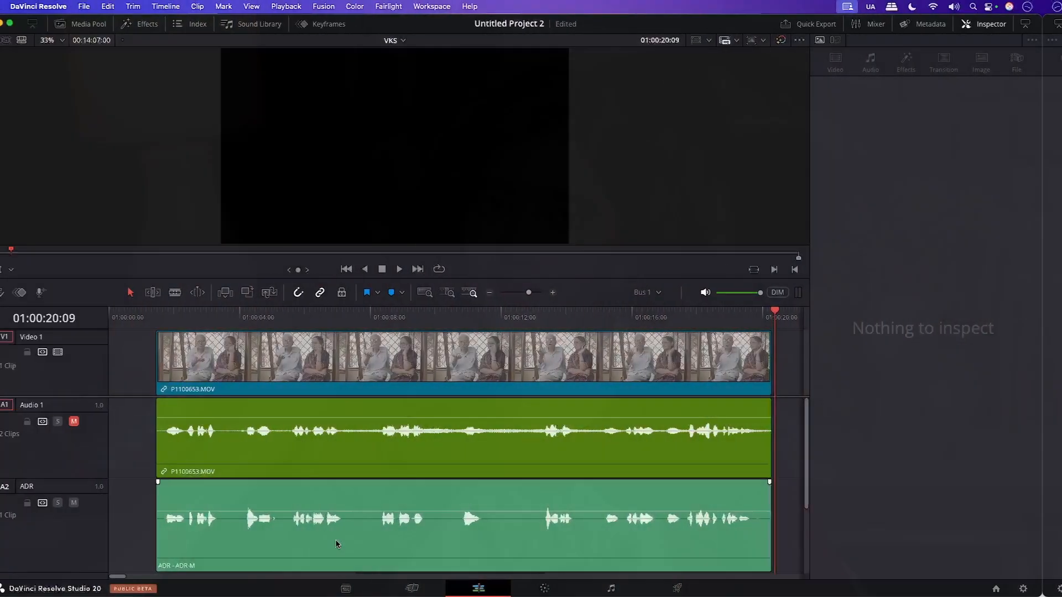
- Voice-convert the ADR clip on A2 with the VKS model, rendered in place with Tight Matching to Source and Pitch Change -2.0
{"action": "left_click", "coordinate": [356, 544]}
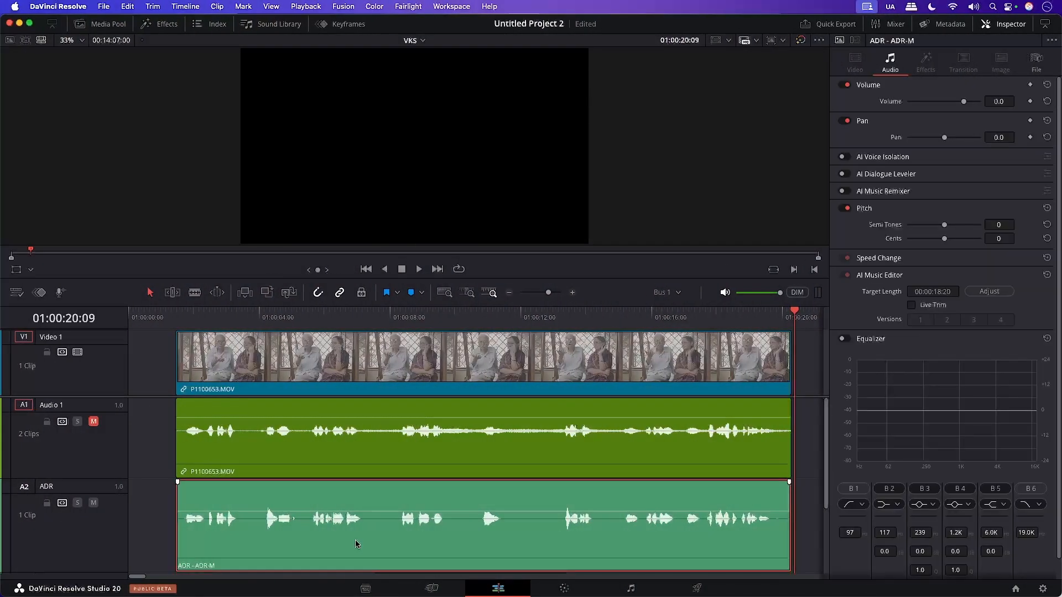
{"action": "right_click", "coordinate": [429, 537]}
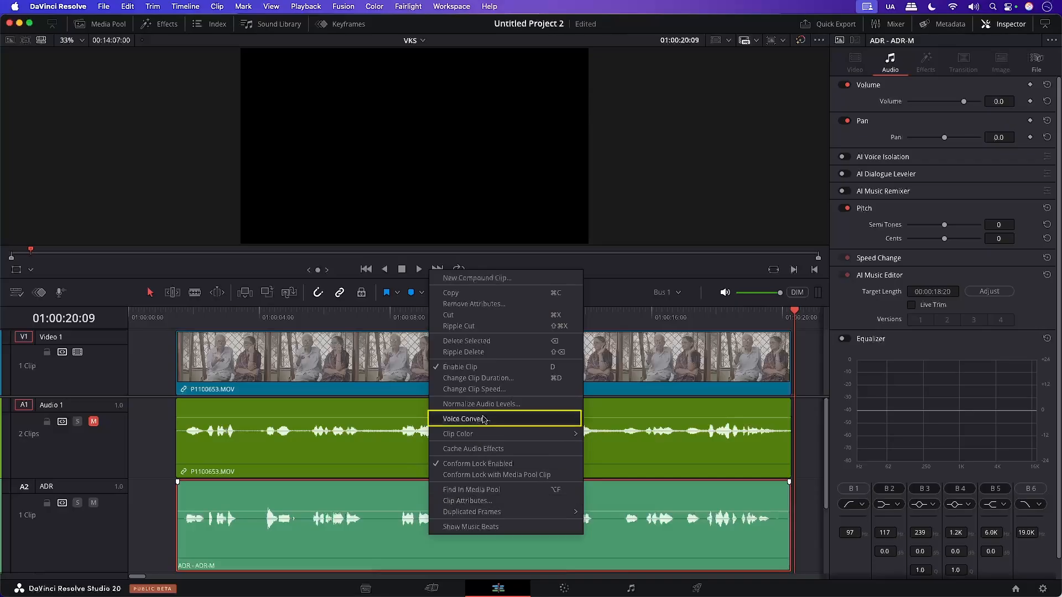
{"action": "left_click", "coordinate": [467, 418]}
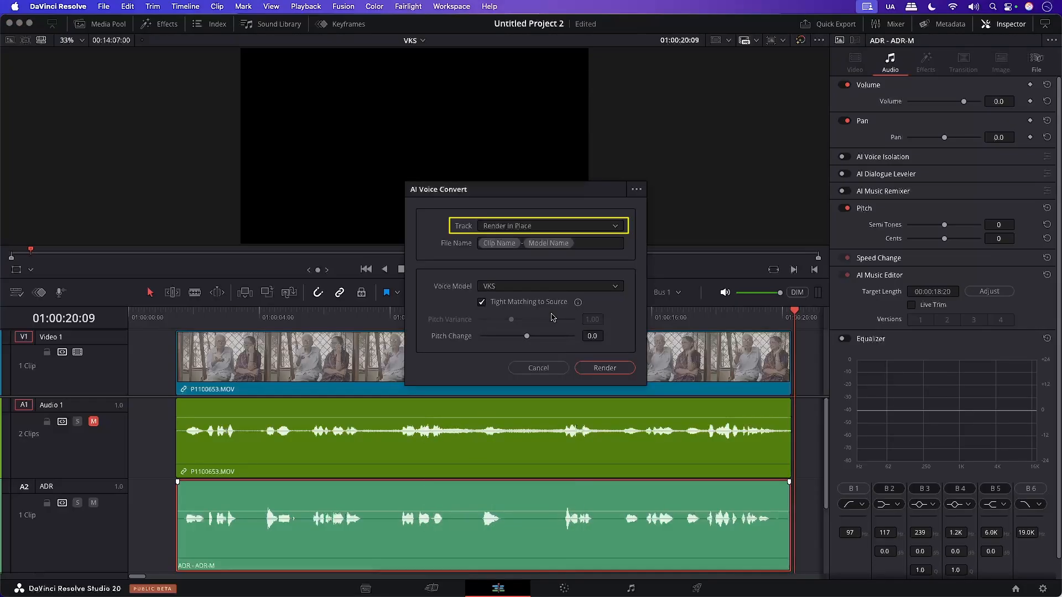
{"action": "left_click", "coordinate": [551, 286]}
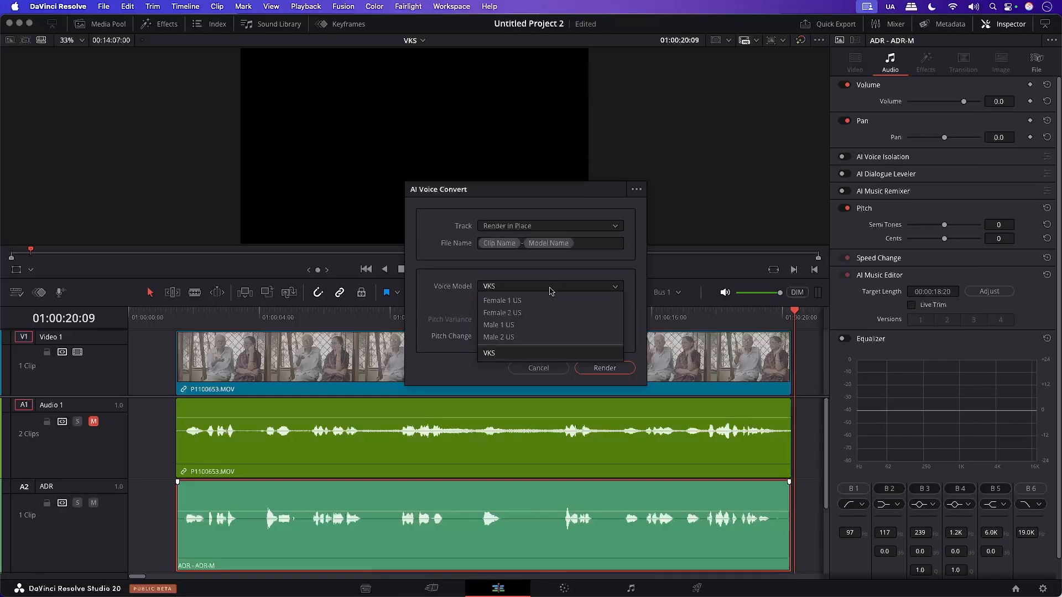
{"action": "left_click", "coordinate": [551, 287]}
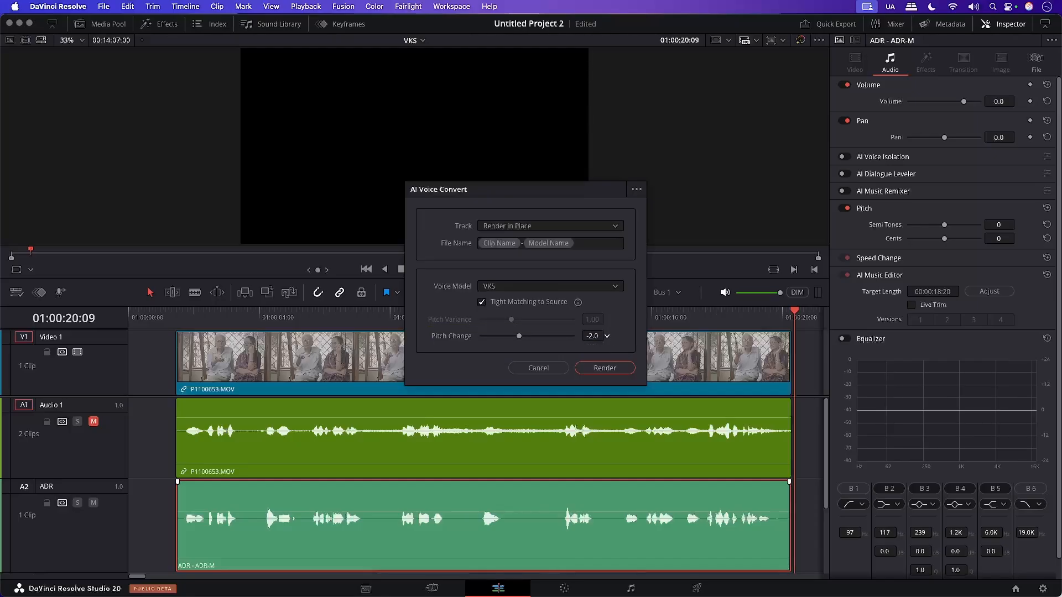
{"action": "left_click", "coordinate": [604, 368]}
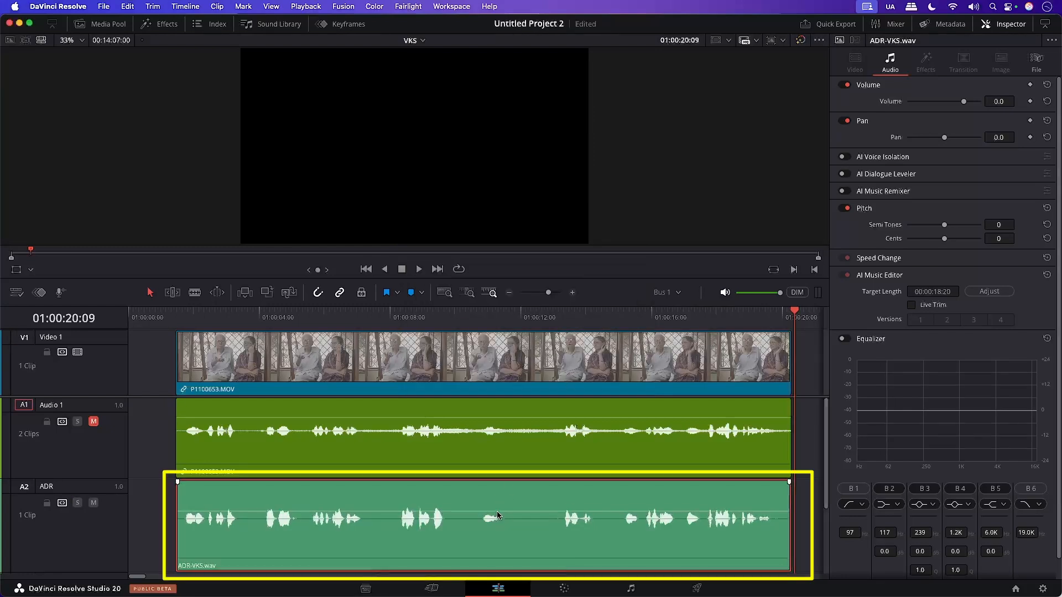
- Raise the converted ADR clip's volume to 3.2 and play it from its start
{"action": "left_click_drag", "start_coordinate": [497, 518], "coordinate": [498, 507]}
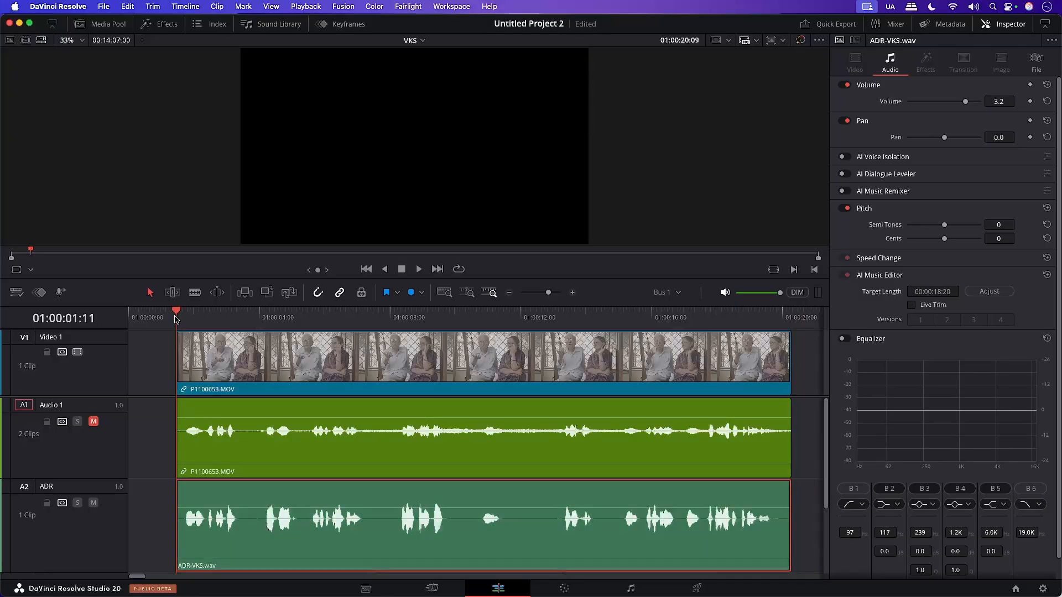
{"action": "key", "text": "space"}
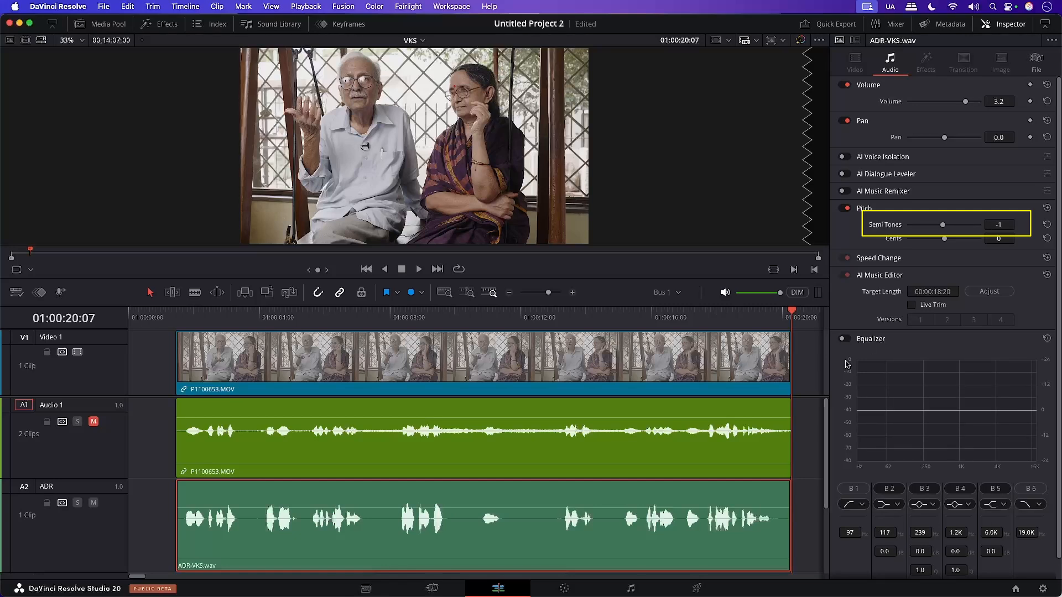
- Equalize the converted clip with bands 2 to 5 at 213 Hz +5.2, 333 Hz -4.2, 1.5K +3.4 and 3.5K +6.0, and play it from its start
{"action": "left_click", "coordinate": [844, 339]}
{"action": "left_click_drag", "start_coordinate": [903, 411], "coordinate": [921, 402]}
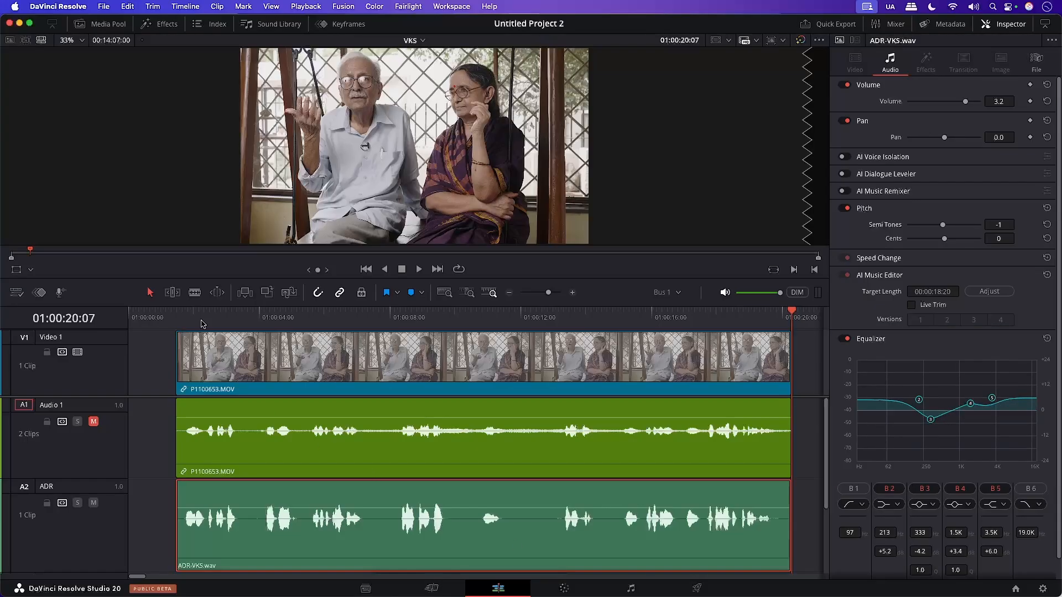
{"action": "left_click", "coordinate": [177, 317]}
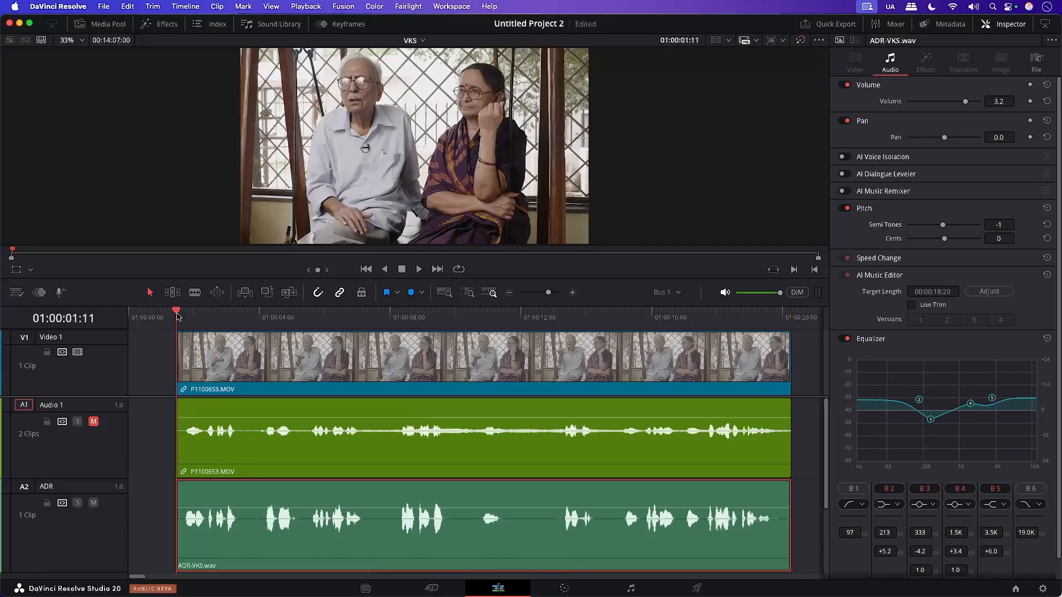
{"action": "key", "text": "space"}
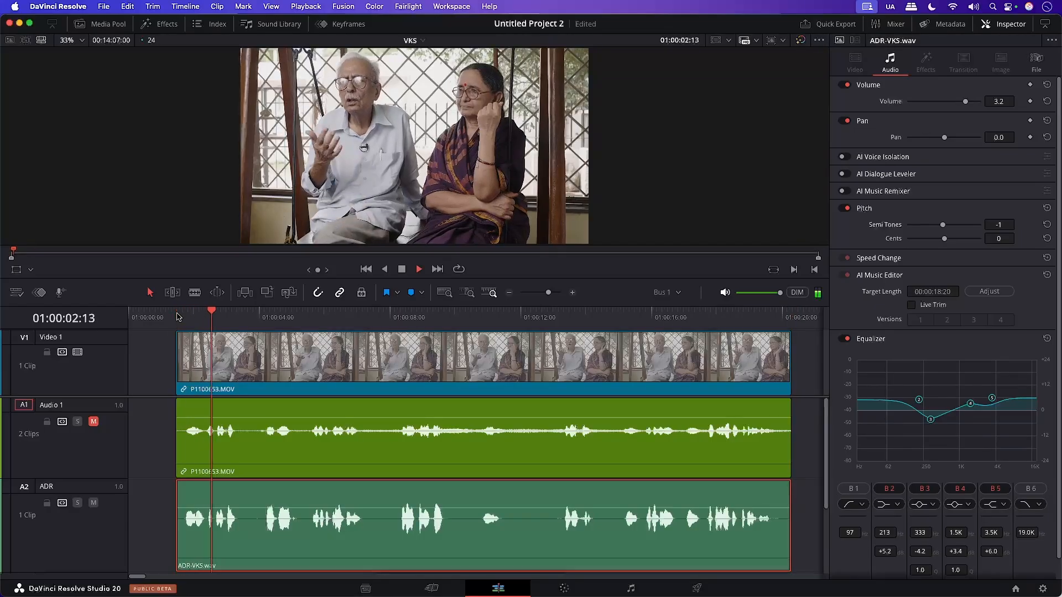
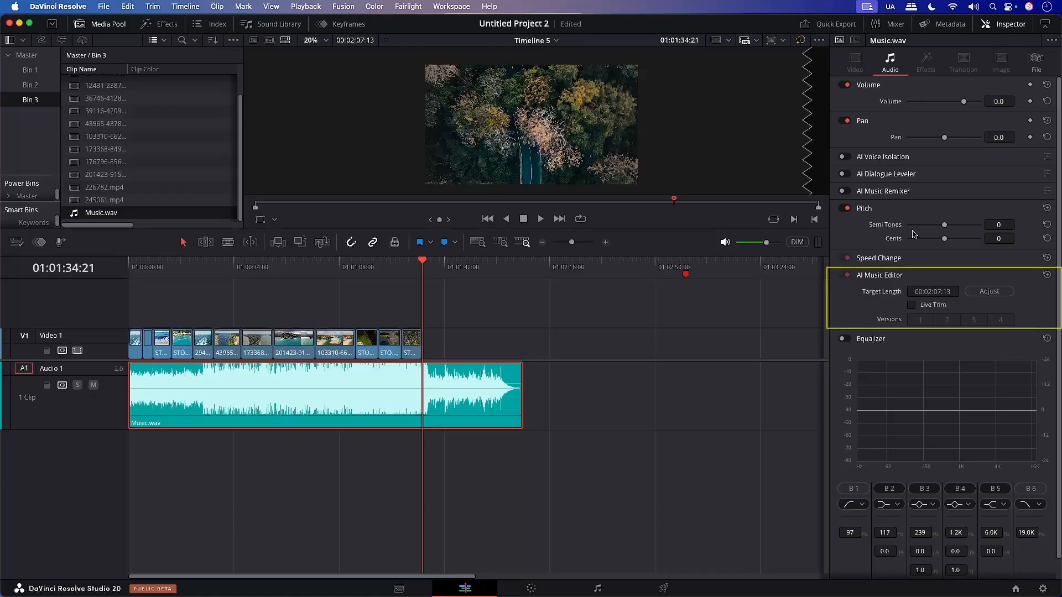
- Enable Live Trim in the AI Music Editor for Music.wav and shorten the clip to the video's end, a target length of 00:01:34:13
{"action": "double_click", "coordinate": [937, 291]}
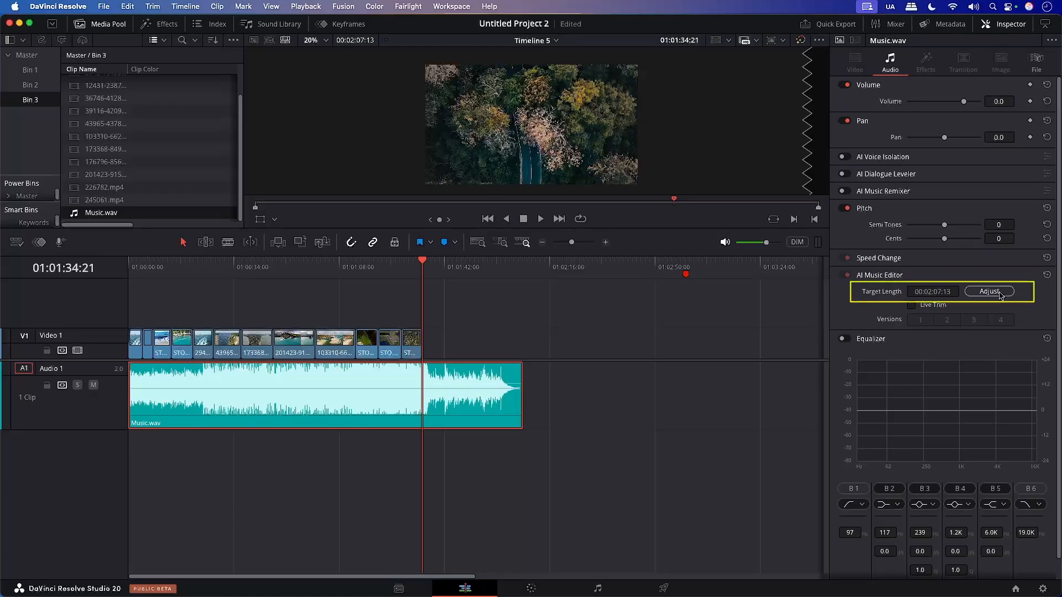
{"action": "left_click", "coordinate": [919, 305]}
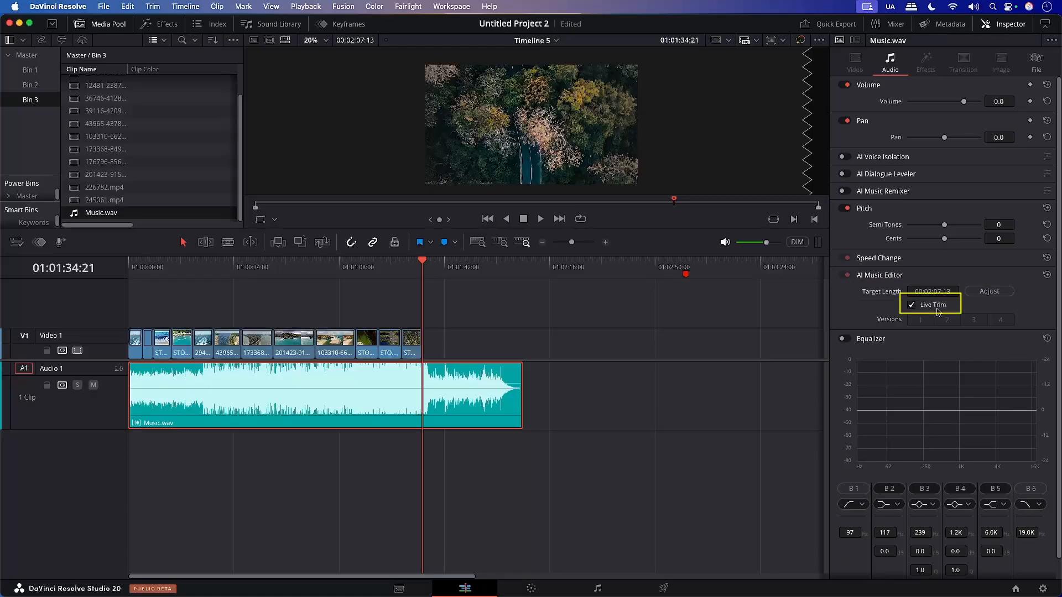
{"action": "left_click", "coordinate": [932, 310]}
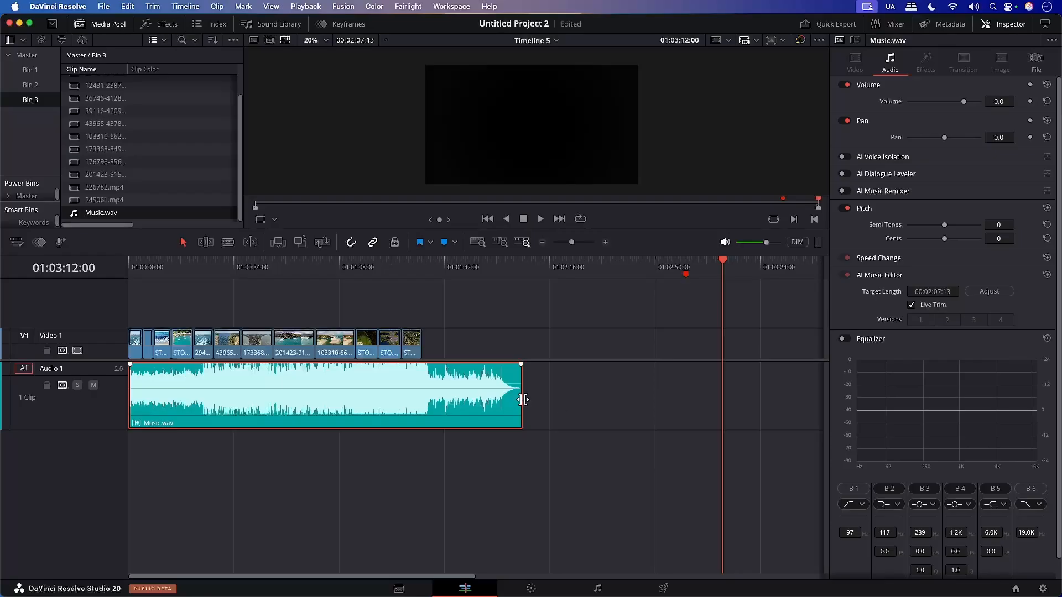
{"action": "left_click_drag", "start_coordinate": [523, 400], "coordinate": [429, 393]}
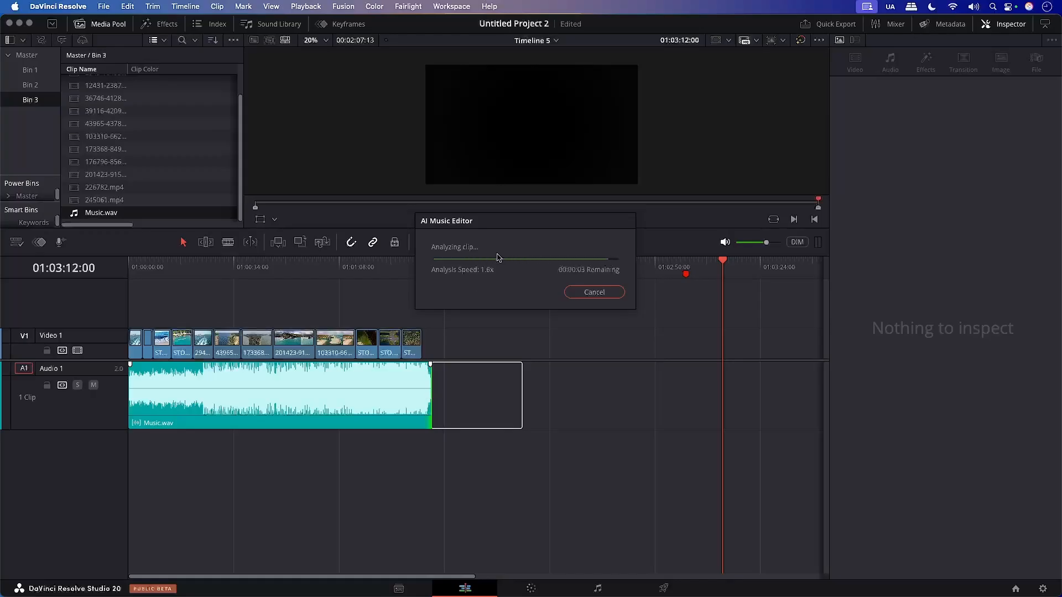
- Play the shortened music from just before each of its two internal edit points
{"action": "left_click", "coordinate": [277, 371]}
{"action": "left_click", "coordinate": [293, 267]}
{"action": "key", "text": "space"}
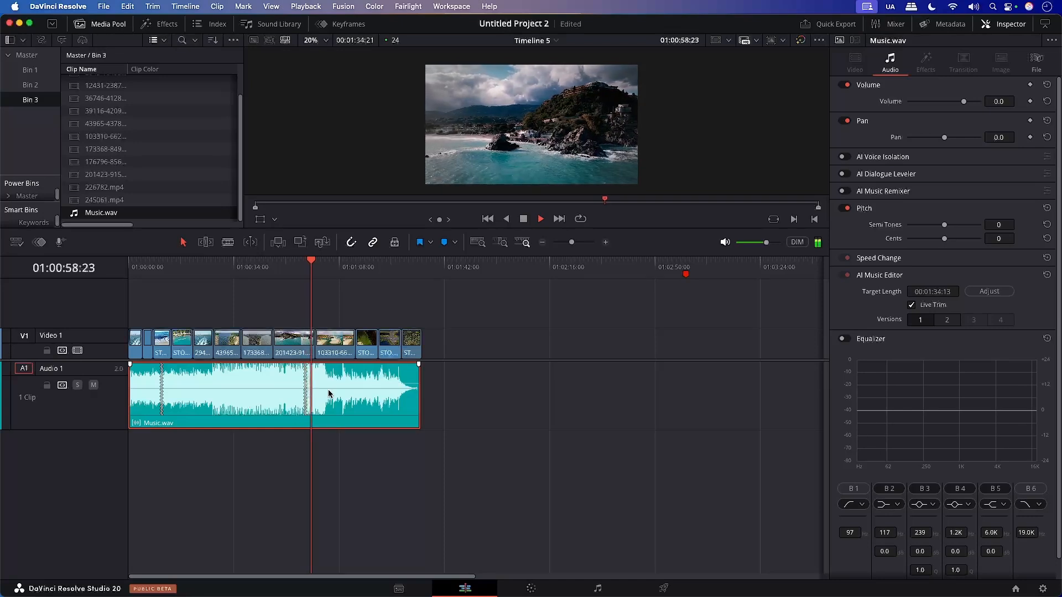
{"action": "left_click", "coordinate": [153, 267]}
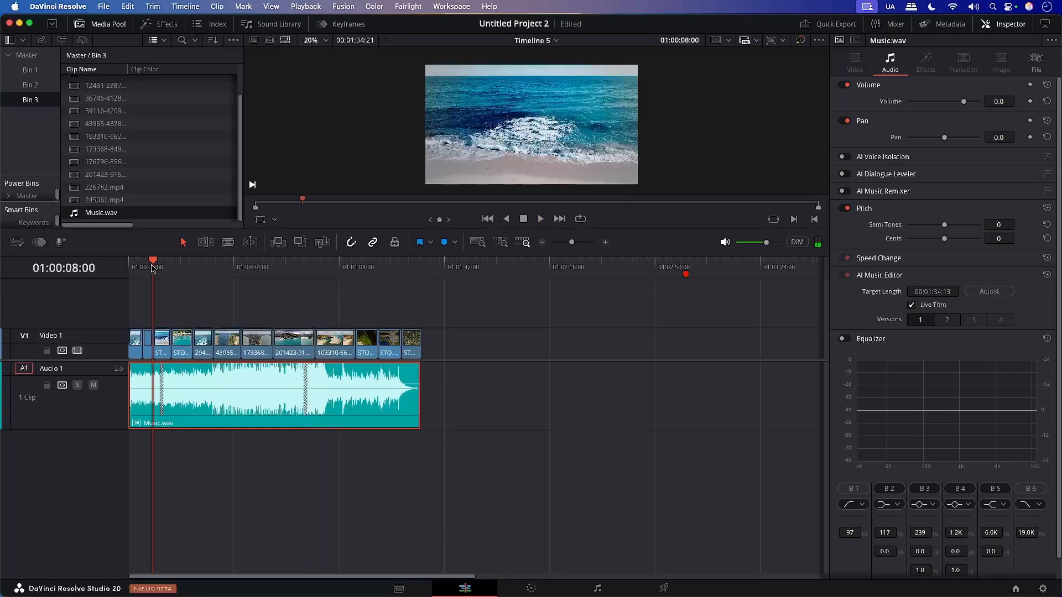
{"action": "key", "text": "space"}
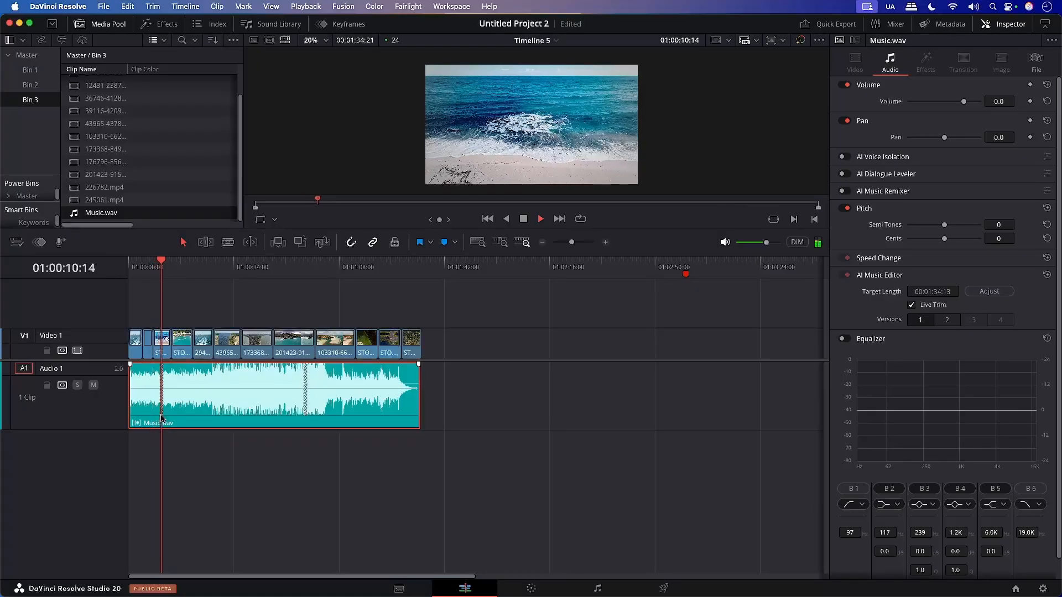
{"action": "key", "text": "space"}
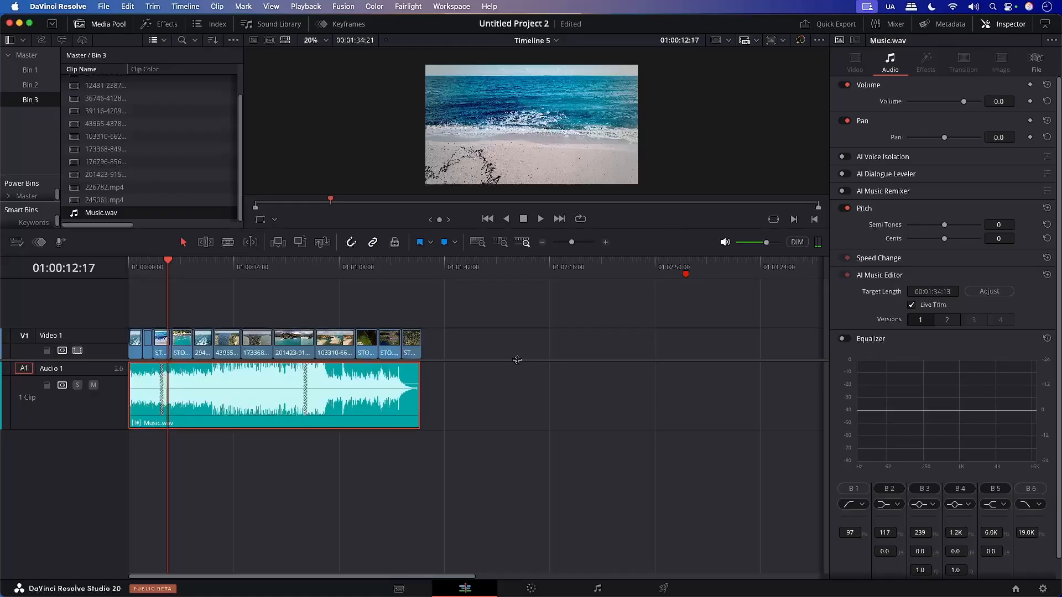
- Extend Music.wav to a target length of 00:03:04:13 and play it across its second and third edit points
{"action": "left_click_drag", "start_coordinate": [414, 403], "coordinate": [698, 404]}
{"action": "left_click", "coordinate": [465, 272]}
{"action": "key", "text": "space"}
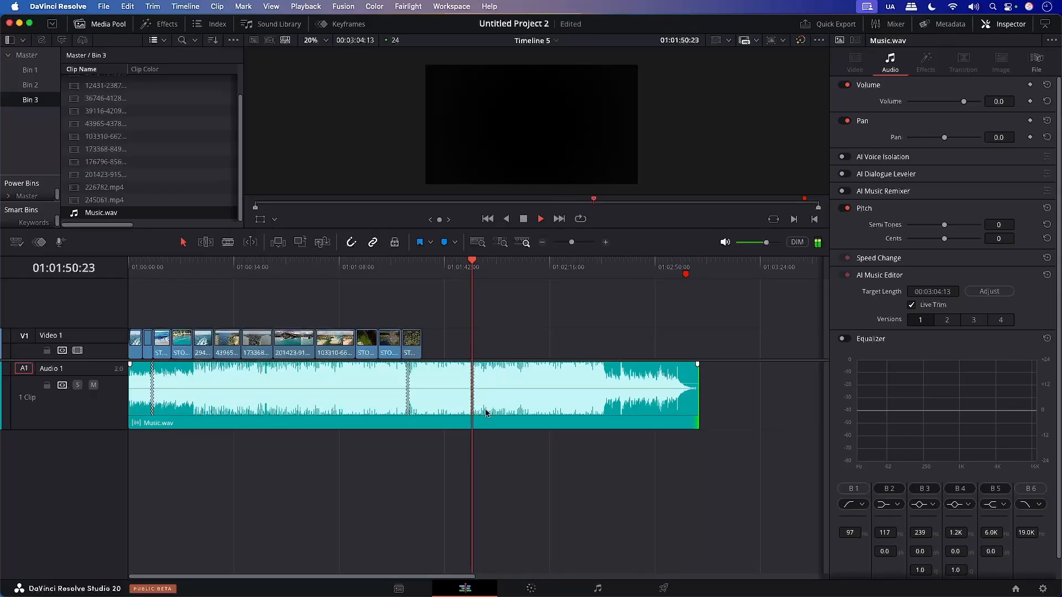
{"action": "key", "text": "space"}
{"action": "left_click", "coordinate": [402, 268]}
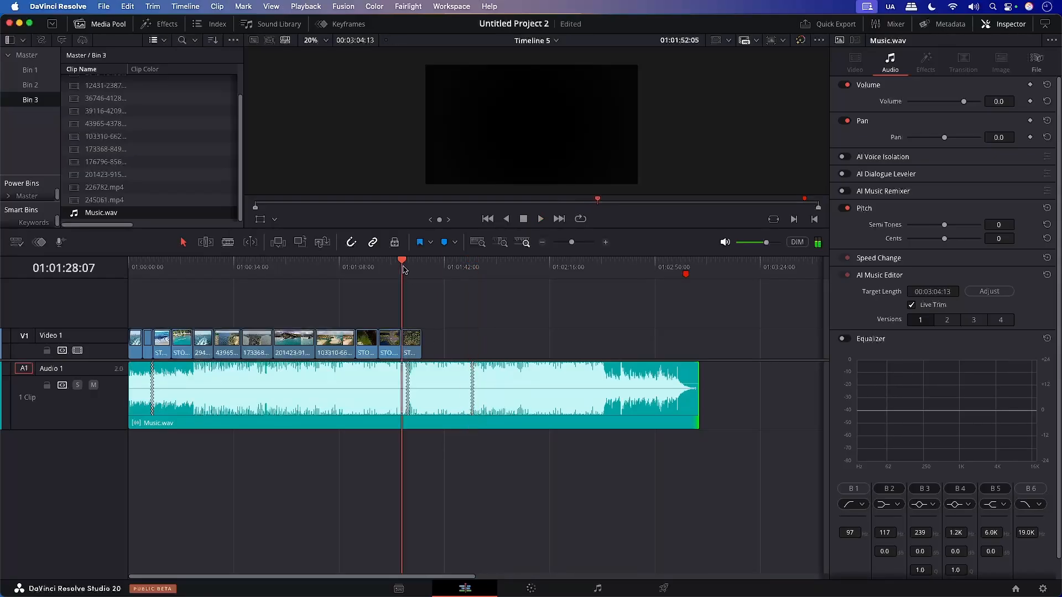
{"action": "key", "text": "space"}
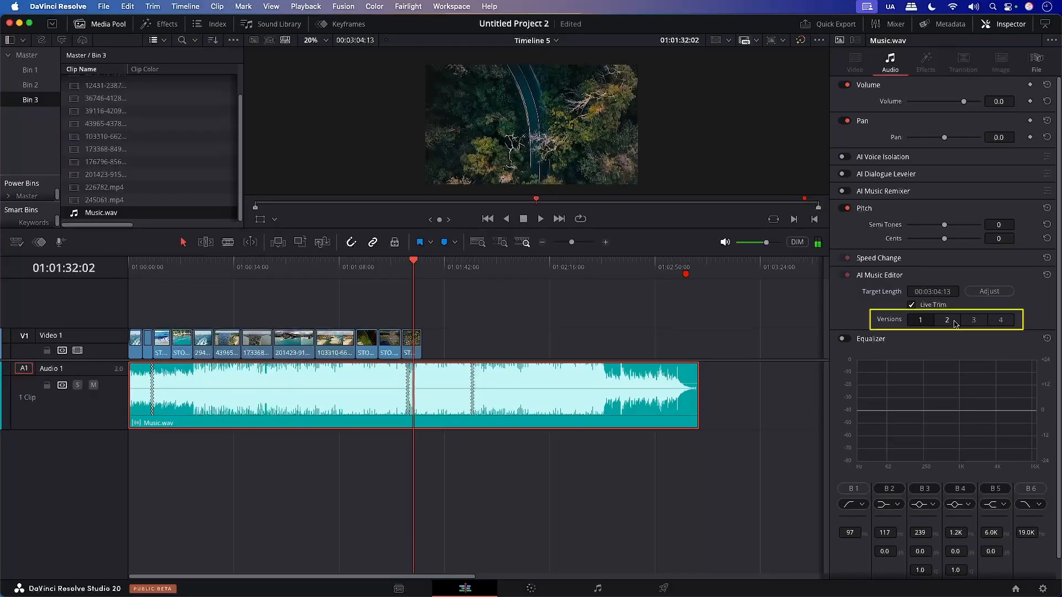
- Audition AI Music Editor versions 2 and 3 for the extended music and settle on version 4
{"action": "left_click", "coordinate": [958, 323]}
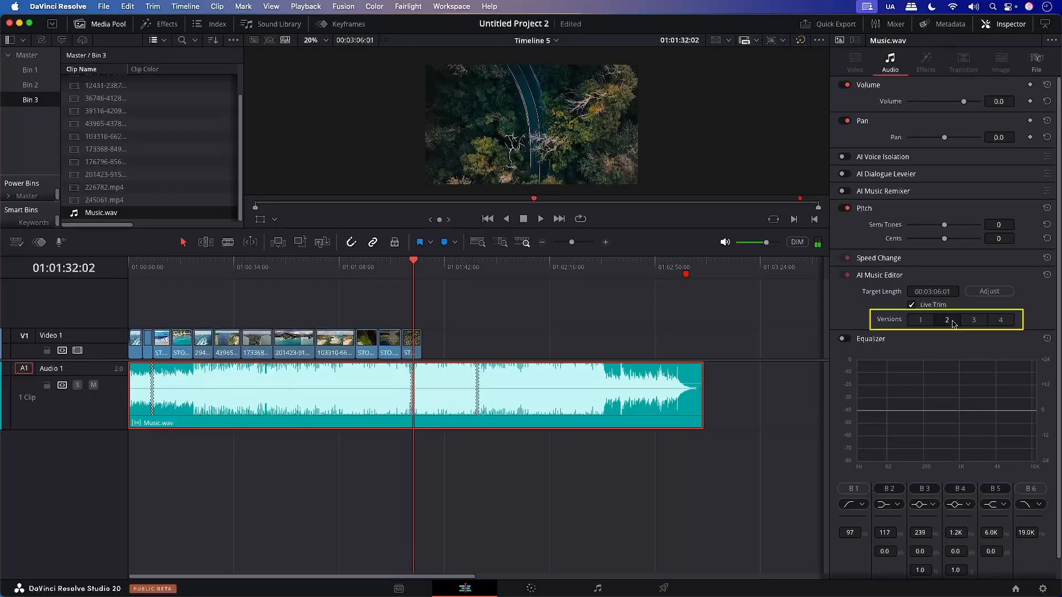
{"action": "left_click", "coordinate": [974, 321]}
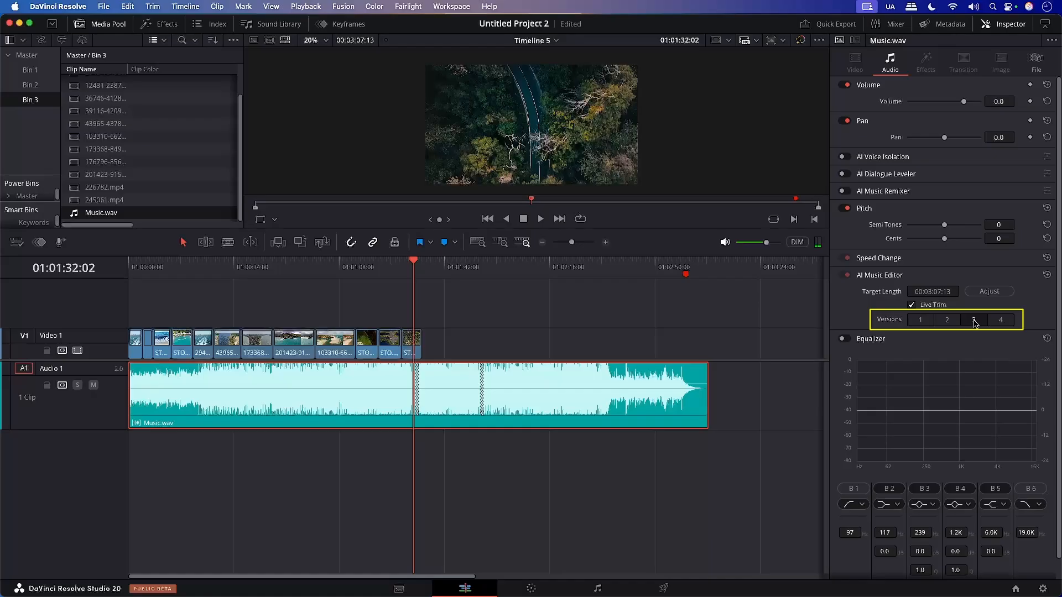
{"action": "left_click", "coordinate": [1000, 320]}
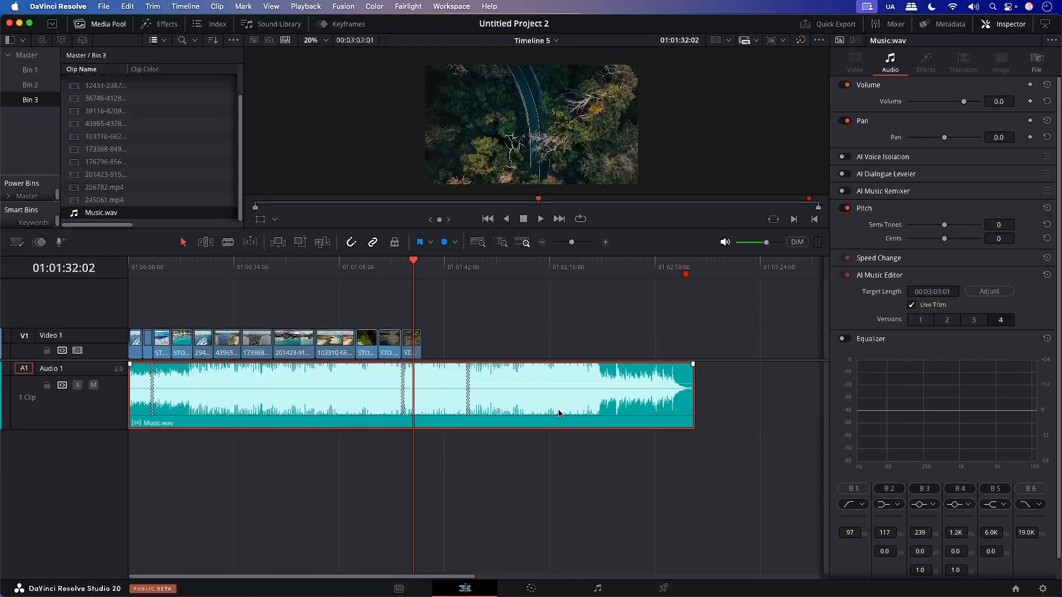
- Decompose the extended Music.wav clip in place using clips only and inspect it in the timeline
{"action": "right_click", "coordinate": [331, 415]}
{"action": "mouse_move", "coordinate": [462, 146]}
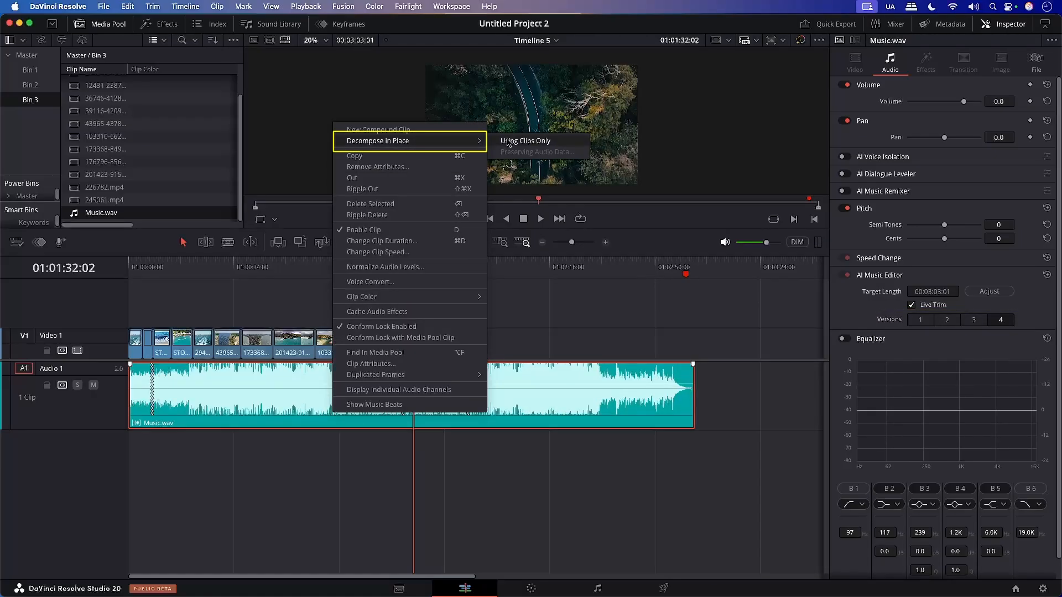
{"action": "left_click", "coordinate": [531, 141]}
{"action": "left_click", "coordinate": [467, 269]}
{"action": "left_click_drag", "start_coordinate": [573, 243], "coordinate": [601, 250]}
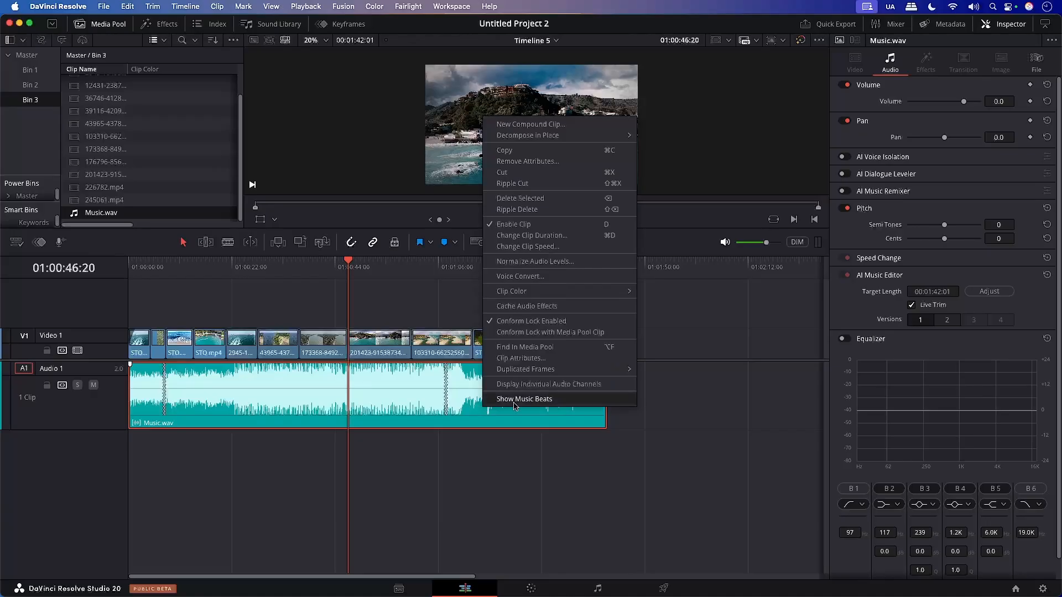
- Show music beats on Music.wav and move the cut between 201423-915387343.mp4 and 103310-662525605.mp4 to a beat, then play across it
{"action": "left_click", "coordinate": [515, 399]}
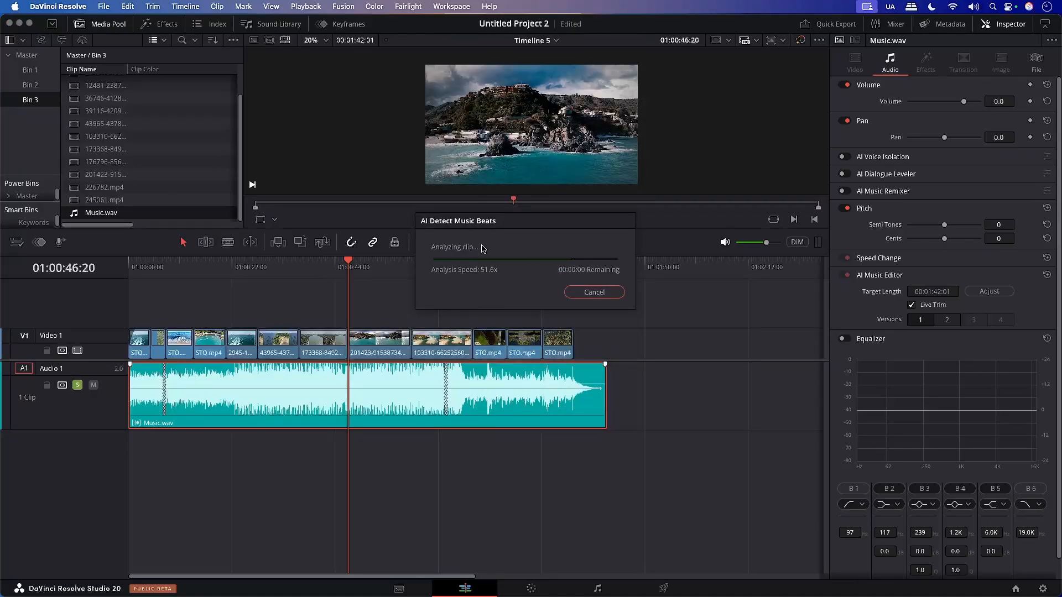
{"action": "left_click", "coordinate": [578, 243]}
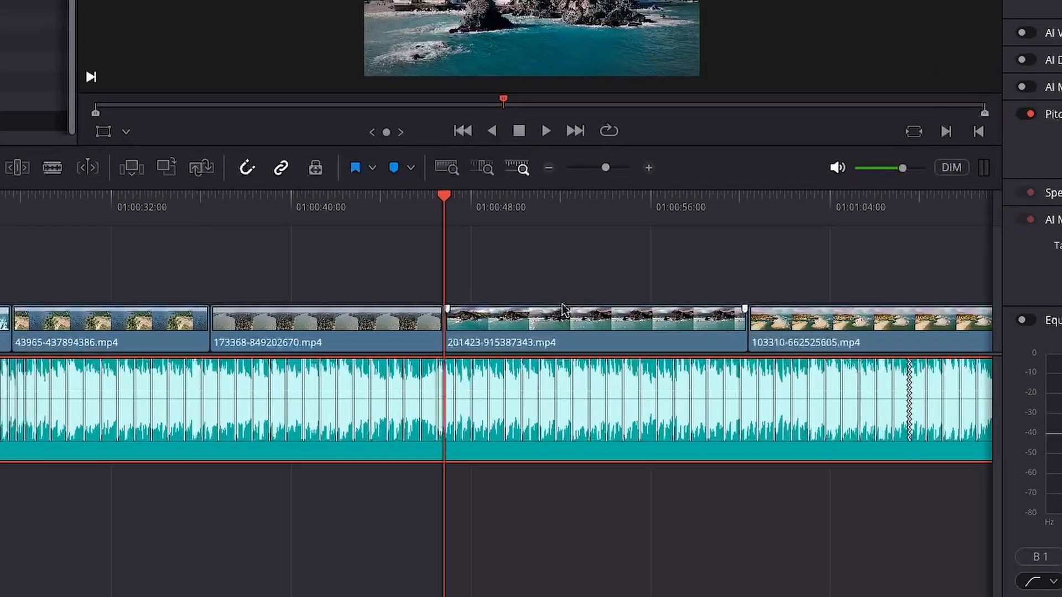
{"action": "left_click_drag", "start_coordinate": [746, 321], "coordinate": [754, 321]}
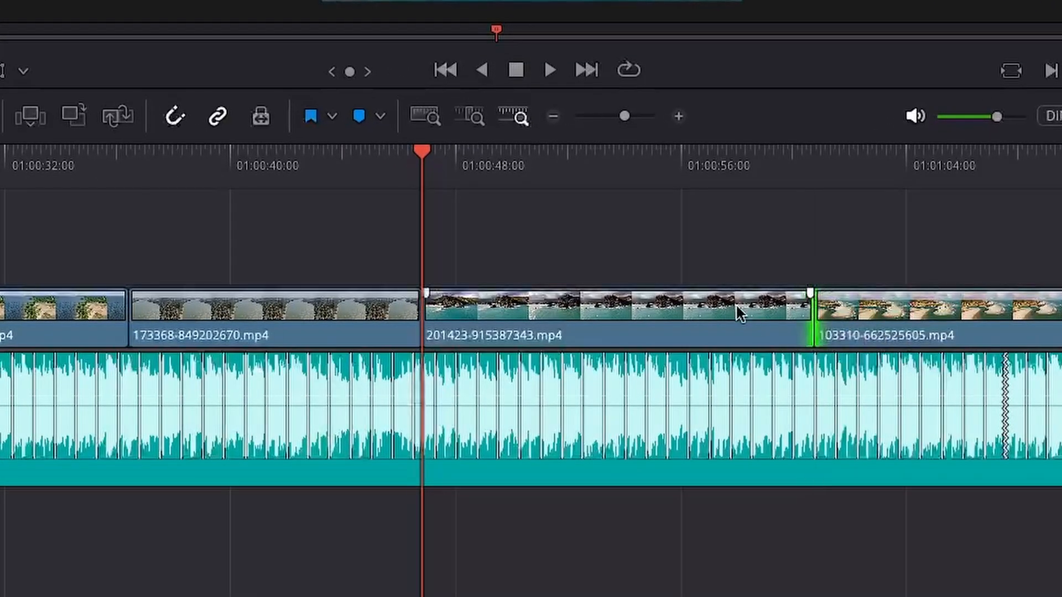
{"action": "left_click", "coordinate": [791, 166]}
{"action": "key", "text": "space"}
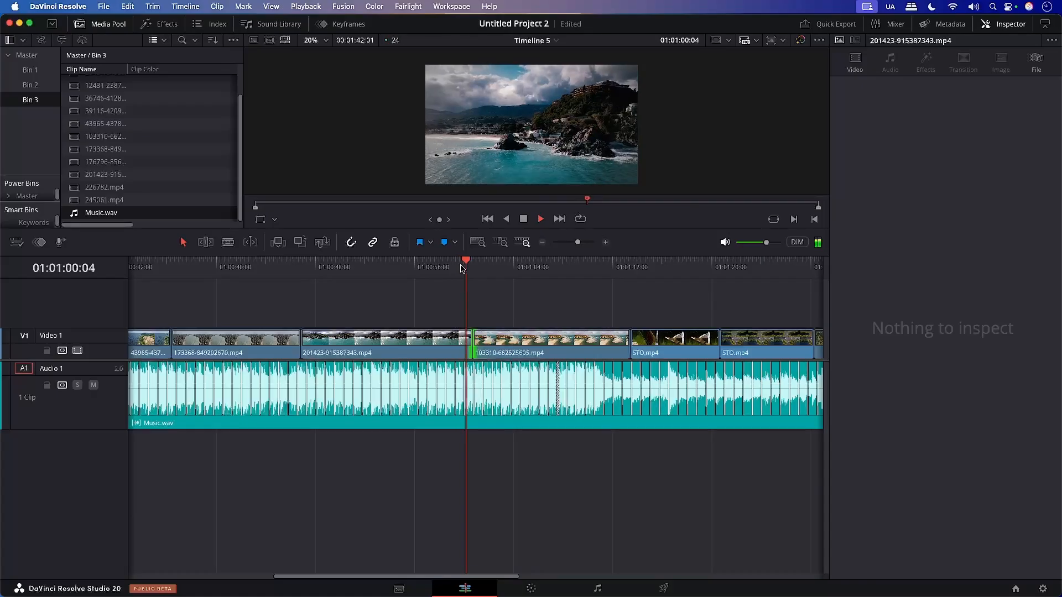
- Move the cut between the two STO.mp4 clips after 103310-662525605.mp4 by +00:07 onto a music beat
{"action": "left_click", "coordinate": [631, 346]}
{"action": "left_click_drag", "start_coordinate": [722, 346], "coordinate": [726, 345]}
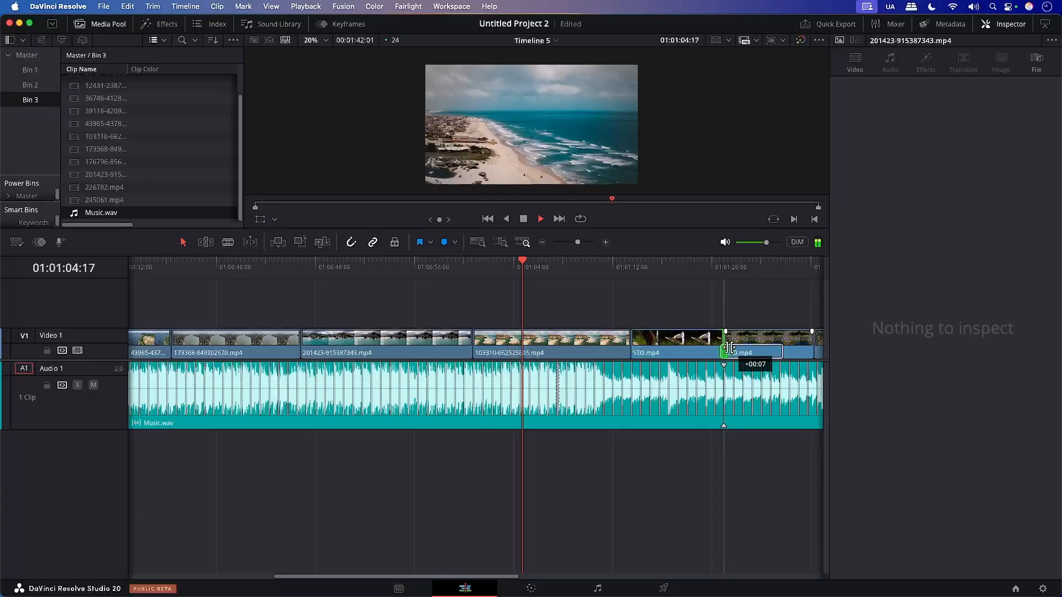
{"action": "left_click", "coordinate": [623, 274]}
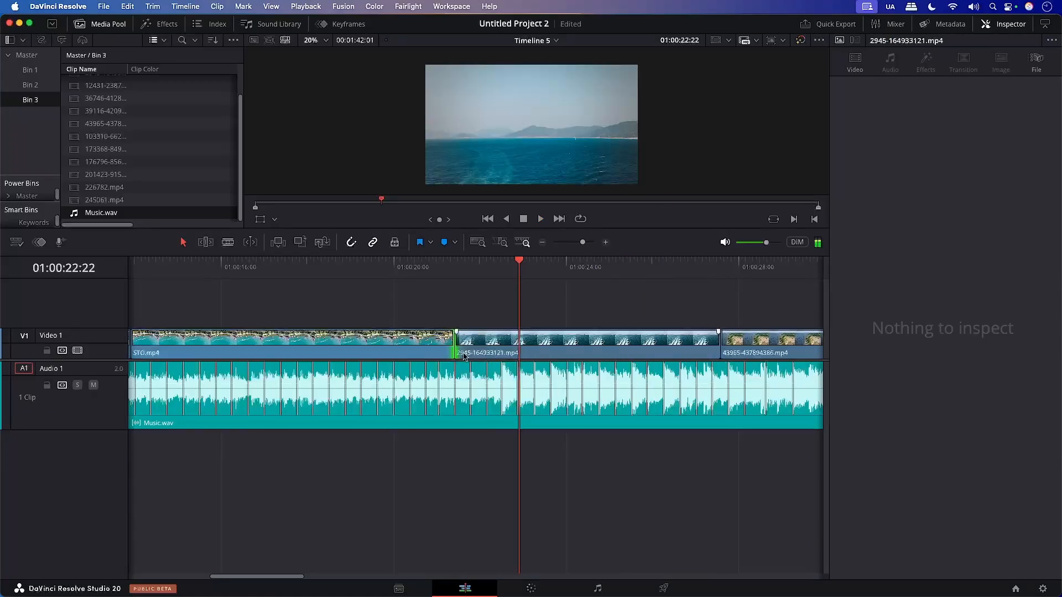
- Move the cuts at the start and end of 2945-164933121.mp4 onto music beats, playing across the first one
{"action": "left_click", "coordinate": [453, 347]}
{"action": "left_click_drag", "start_coordinate": [453, 347], "coordinate": [502, 348]}
{"action": "left_click", "coordinate": [464, 266]}
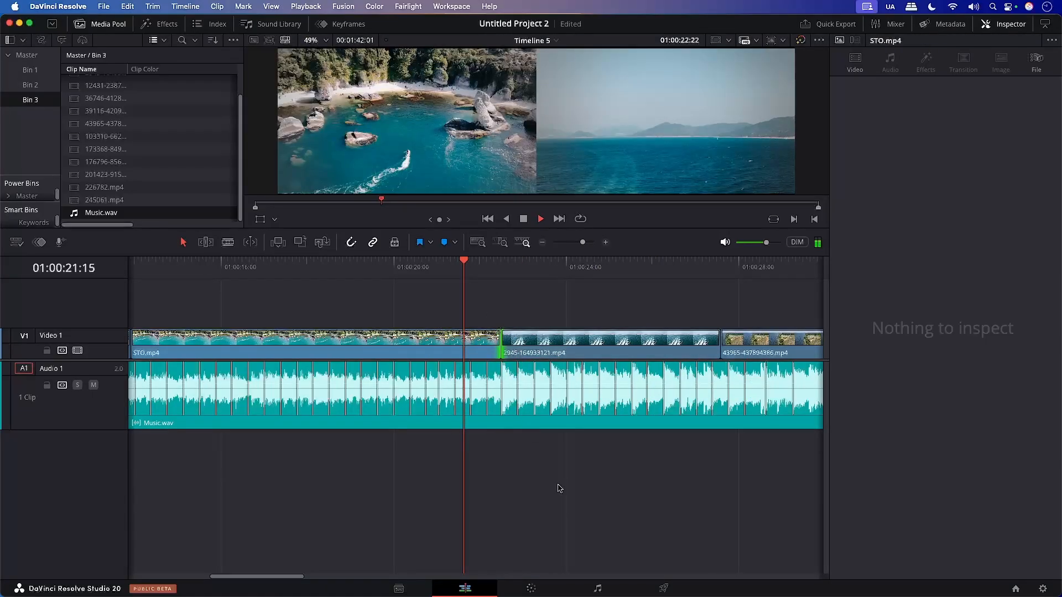
{"action": "key", "text": "space"}
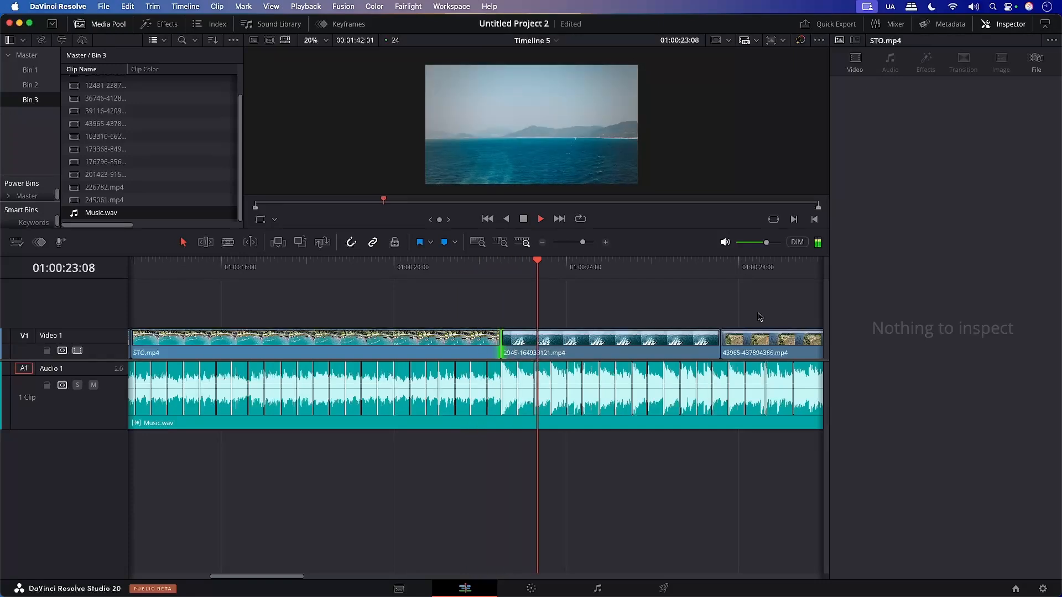
{"action": "left_click_drag", "start_coordinate": [719, 348], "coordinate": [735, 365]}
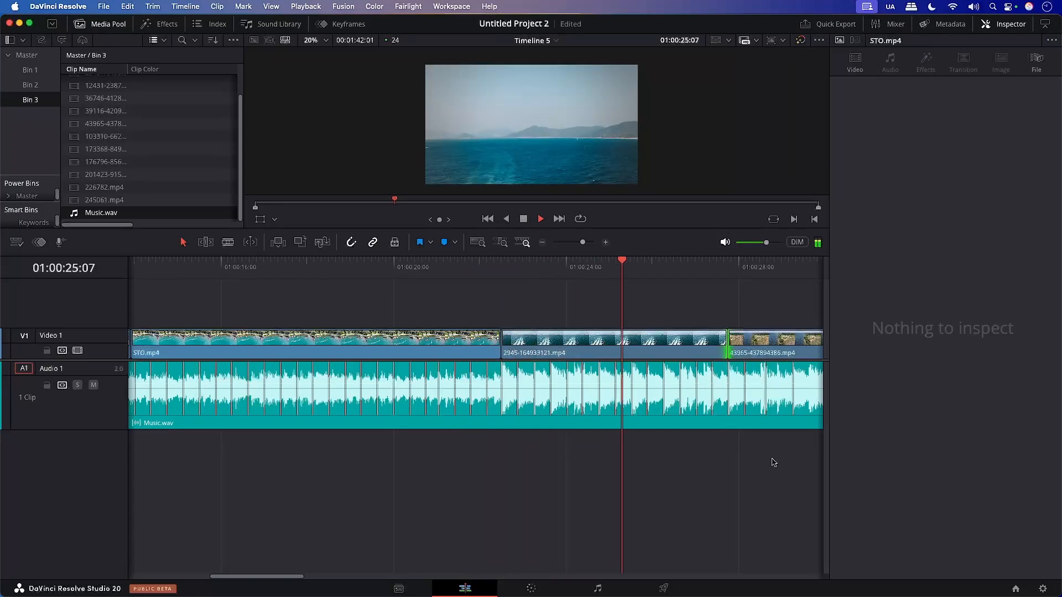
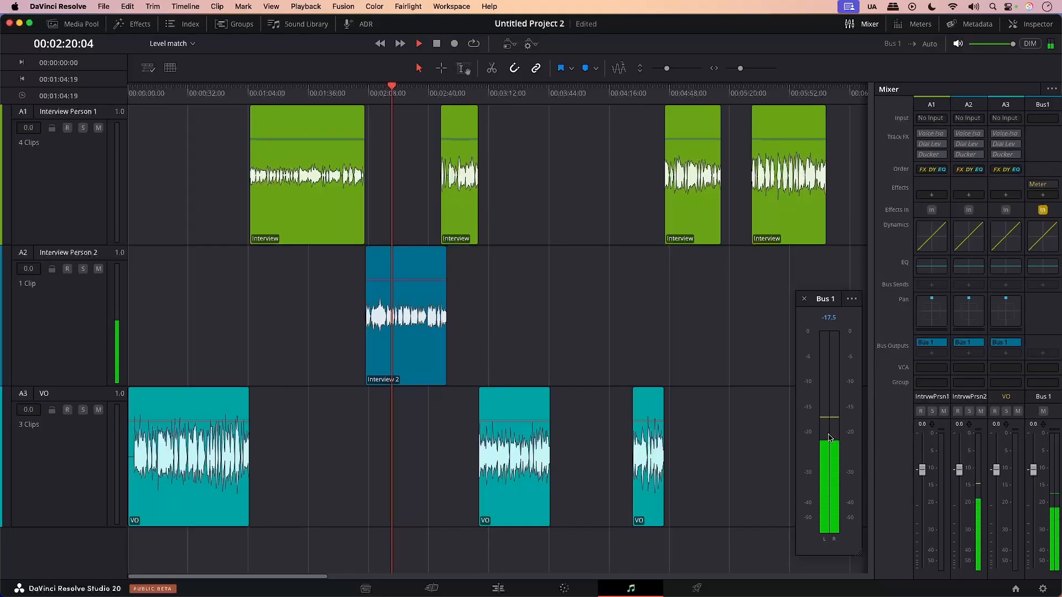
- Stop the level-match timeline's playback and capture the level profile of the first VO clip on A3 with the Level Matcher
{"action": "key", "text": "space"}
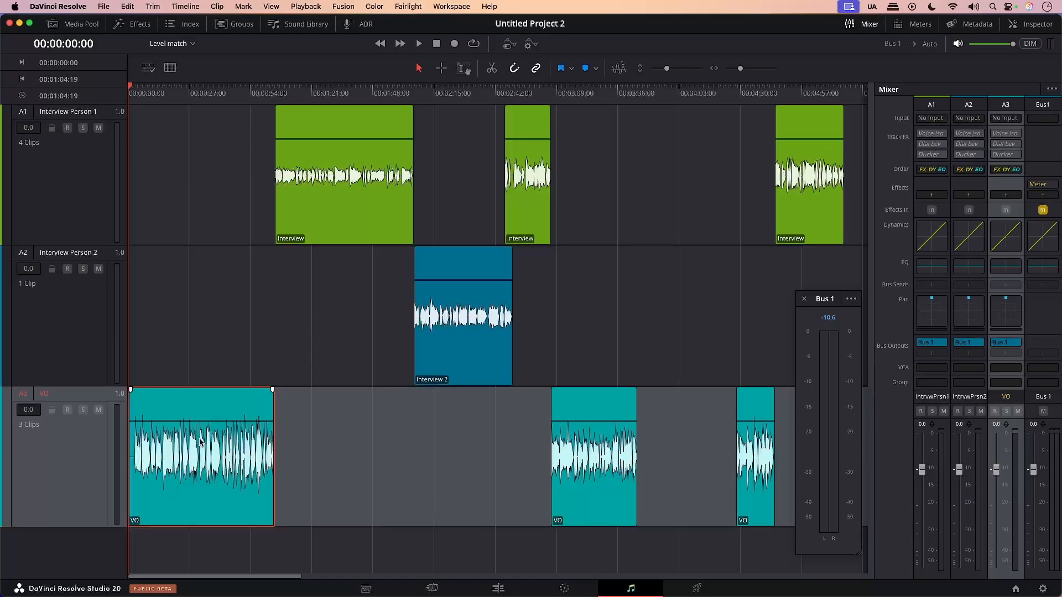
{"action": "right_click", "coordinate": [188, 456]}
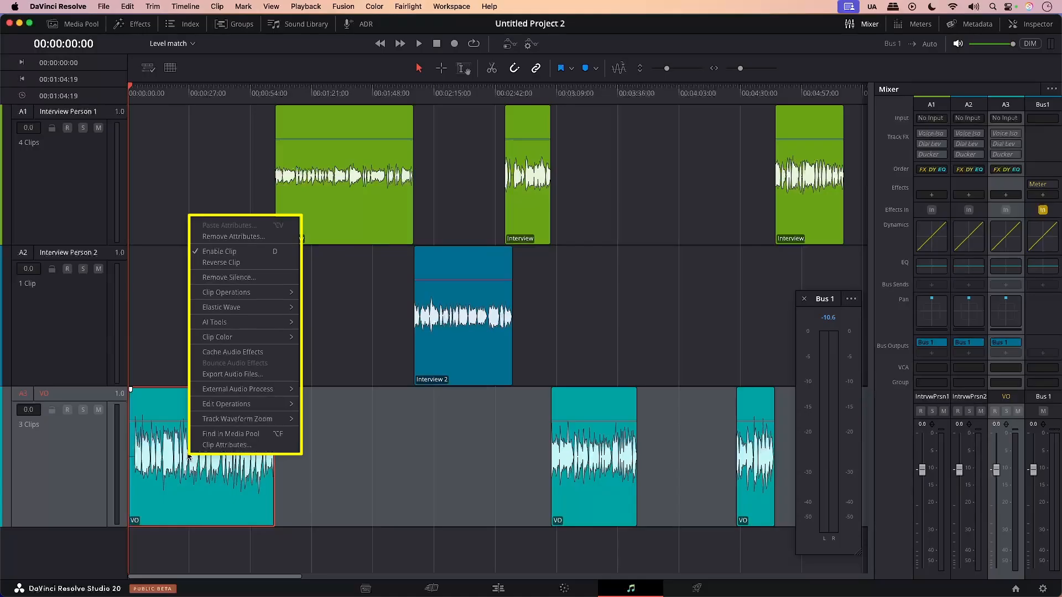
{"action": "mouse_move", "coordinate": [212, 295]}
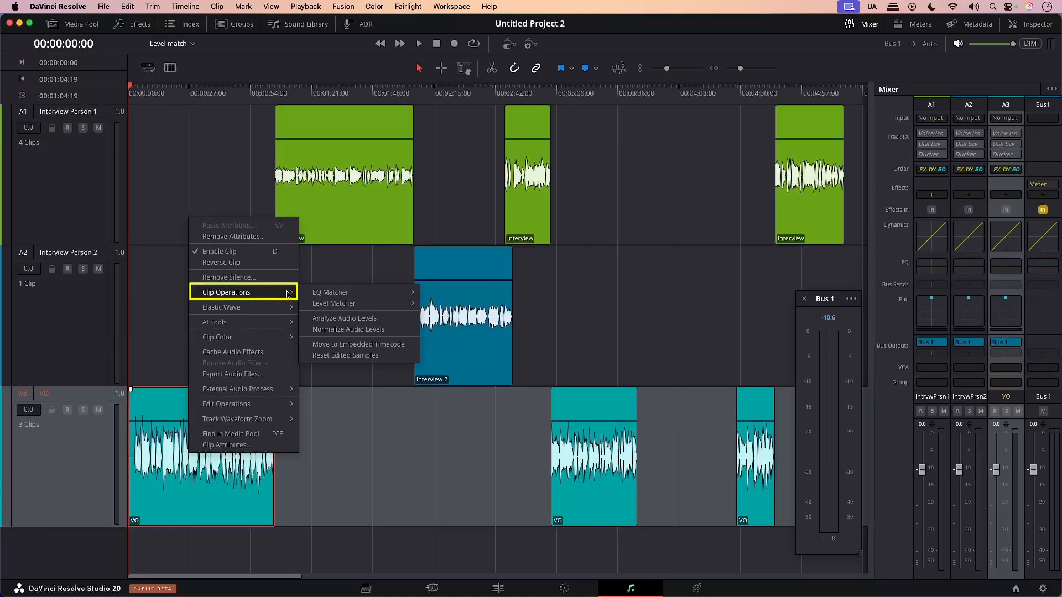
{"action": "mouse_move", "coordinate": [338, 304]}
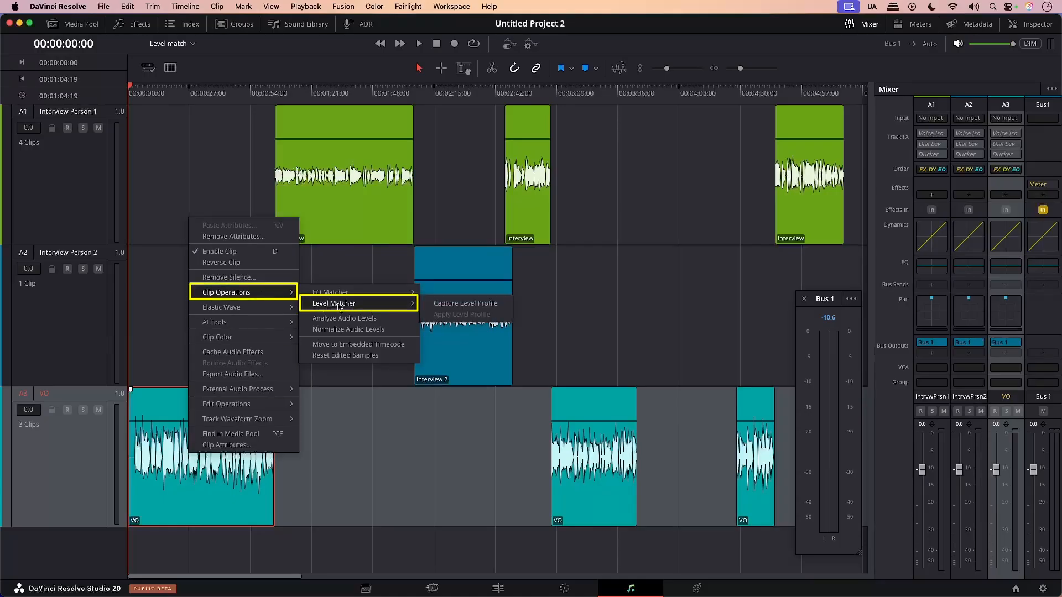
{"action": "left_click", "coordinate": [448, 304]}
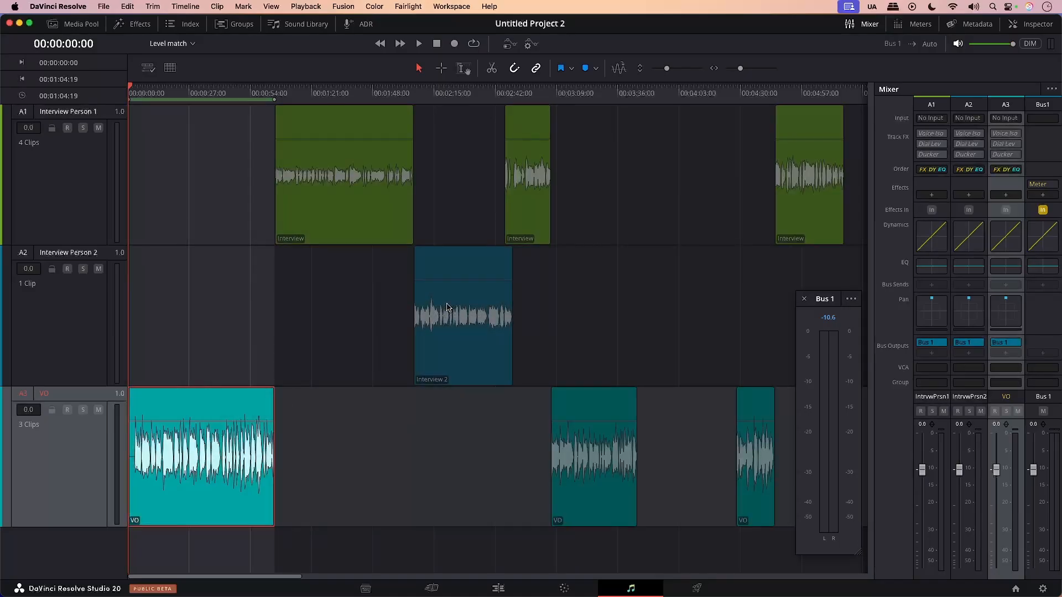
- Apply the captured level profile to all the interview clips and the remaining VO clips with the Level Matcher
{"action": "left_click", "coordinate": [221, 194]}
{"action": "left_click_drag", "start_coordinate": [242, 178], "coordinate": [794, 521]}
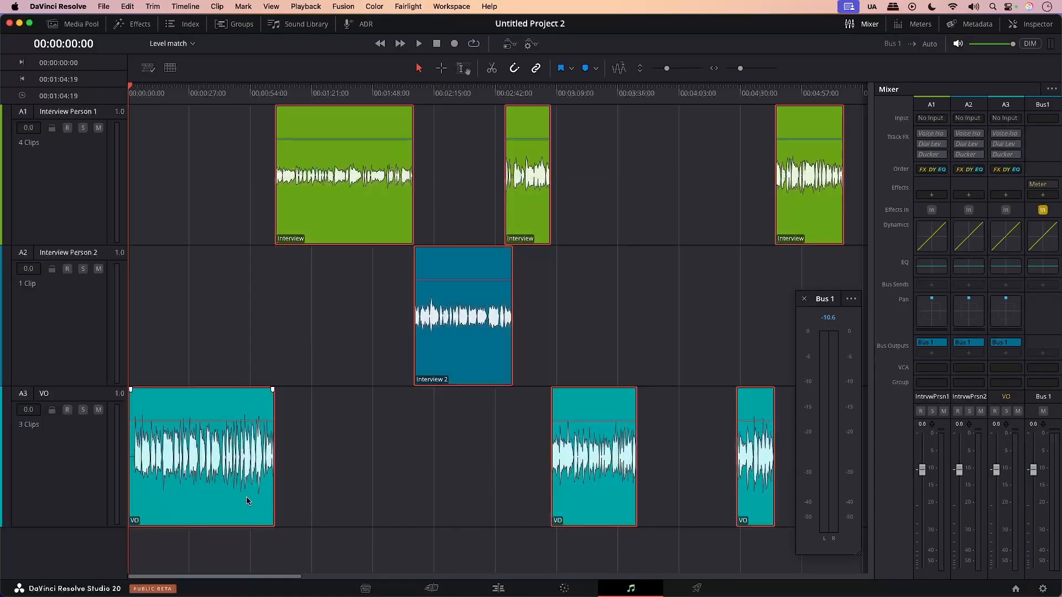
{"action": "right_click", "coordinate": [474, 353]}
{"action": "mouse_move", "coordinate": [580, 172]}
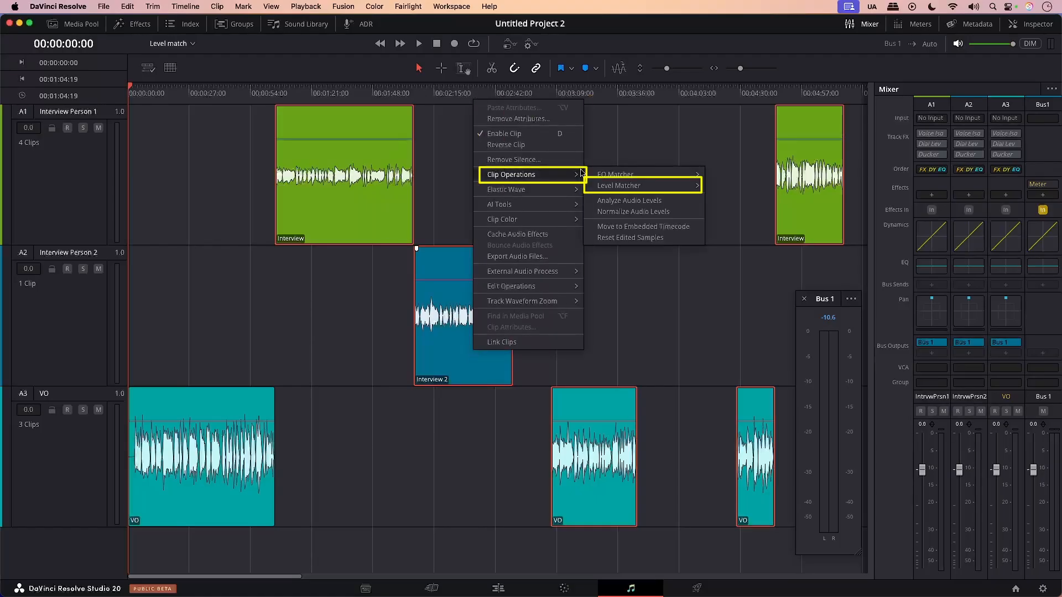
{"action": "mouse_move", "coordinate": [664, 186]}
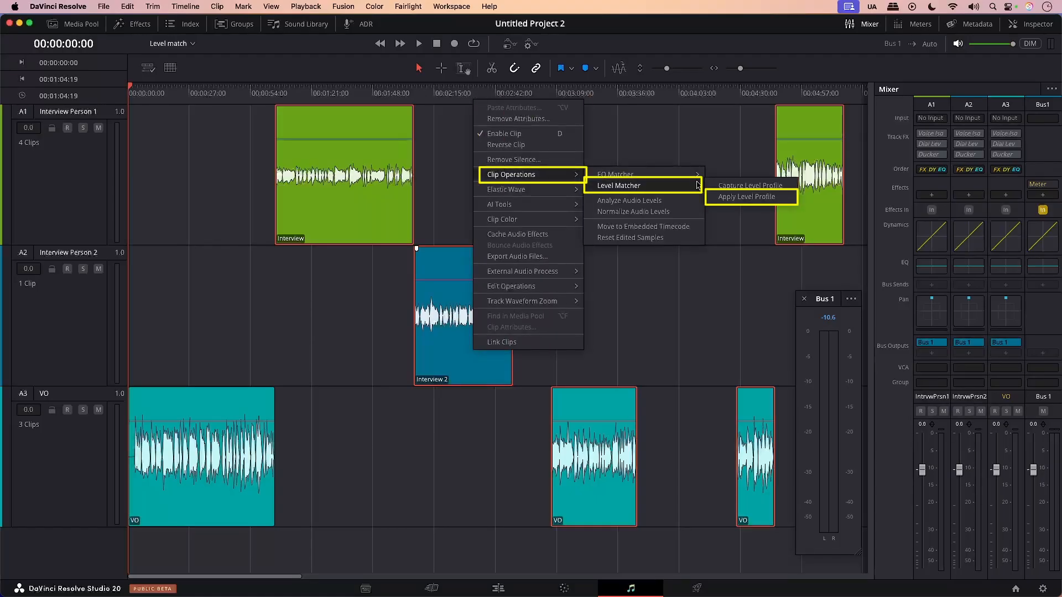
{"action": "left_click", "coordinate": [745, 200]}
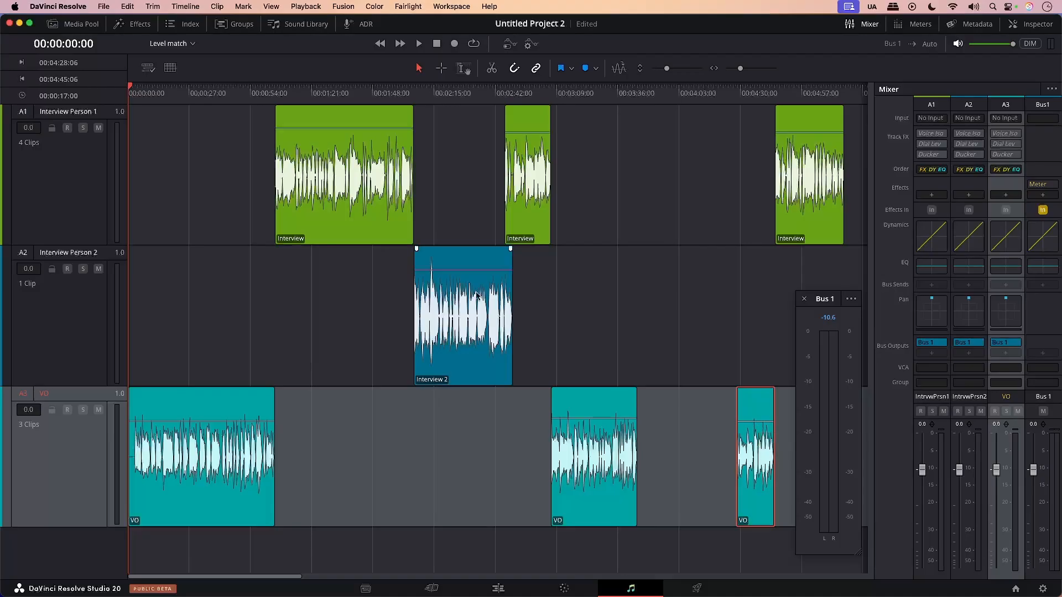
- Play parts of the first VO clip, the first Interview clip and the Interview 2 clip to compare their matched levels
{"action": "mouse_move", "coordinate": [524, 132]}
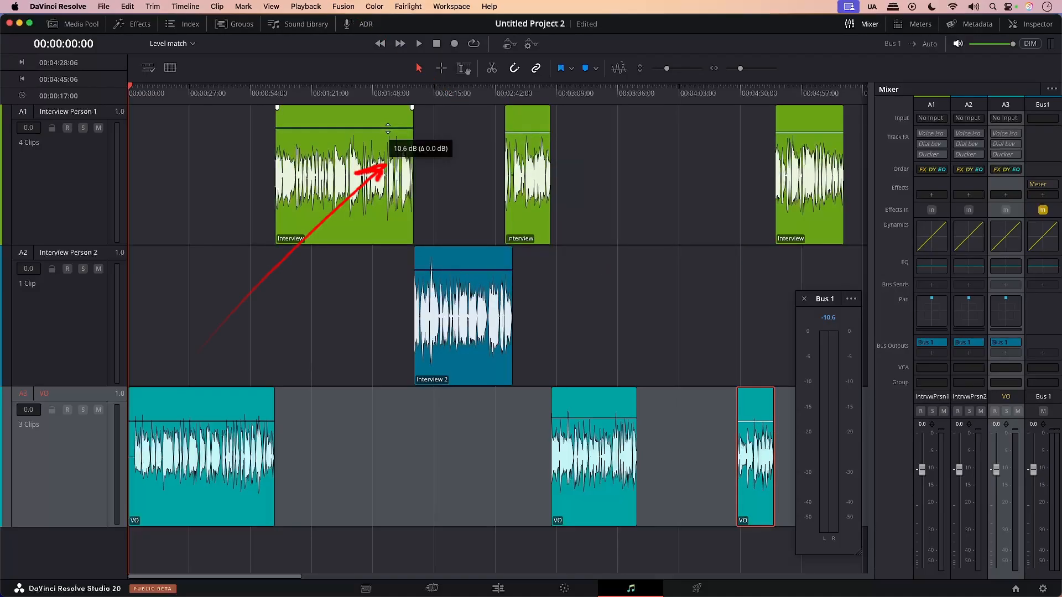
{"action": "left_click", "coordinate": [152, 94]}
{"action": "key", "text": "space"}
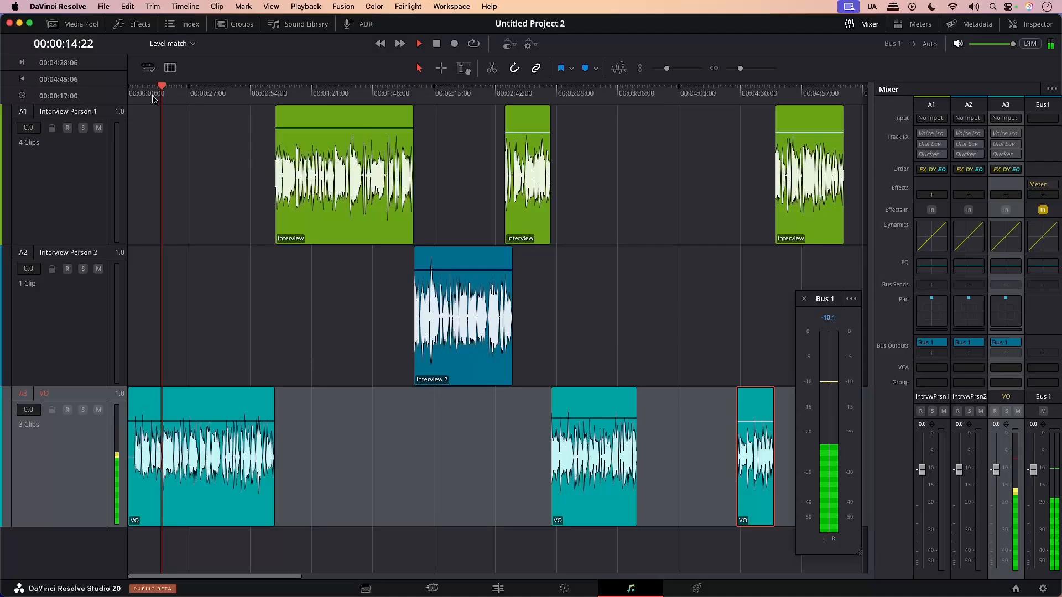
{"action": "key", "text": "space"}
{"action": "left_click", "coordinate": [310, 90]}
{"action": "key", "text": "space"}
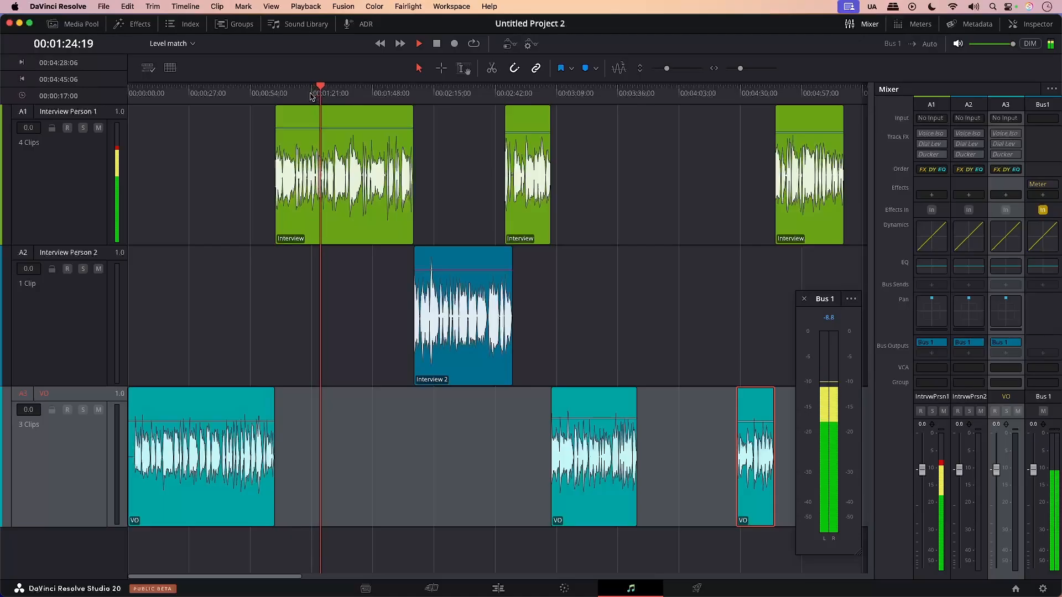
{"action": "key", "text": "space"}
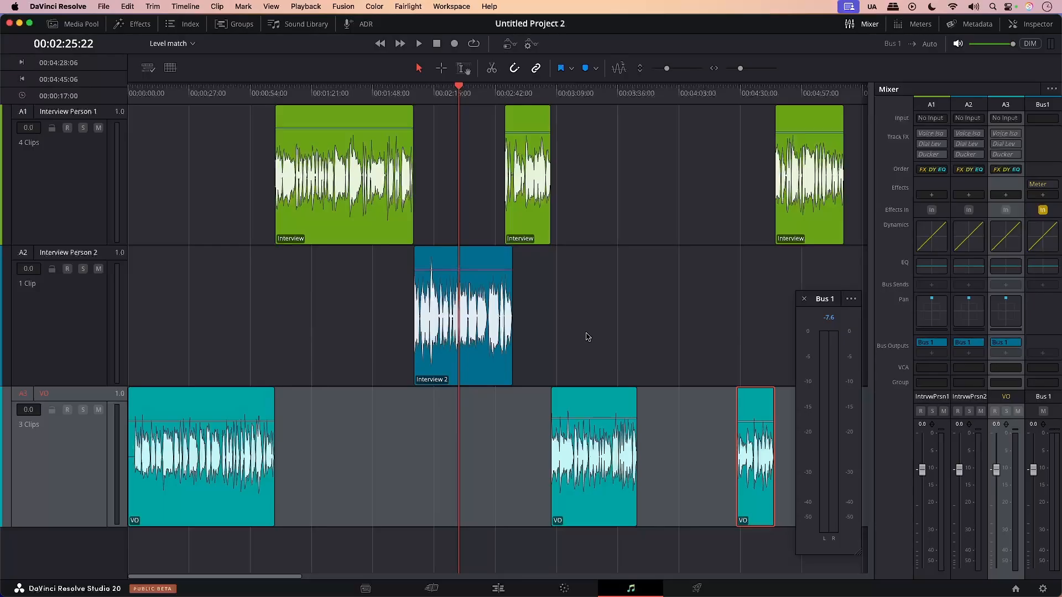
- Check the clip volume applied to the last VO clip and the Interview 2 clip in the Inspector
{"action": "left_click", "coordinate": [1030, 24]}
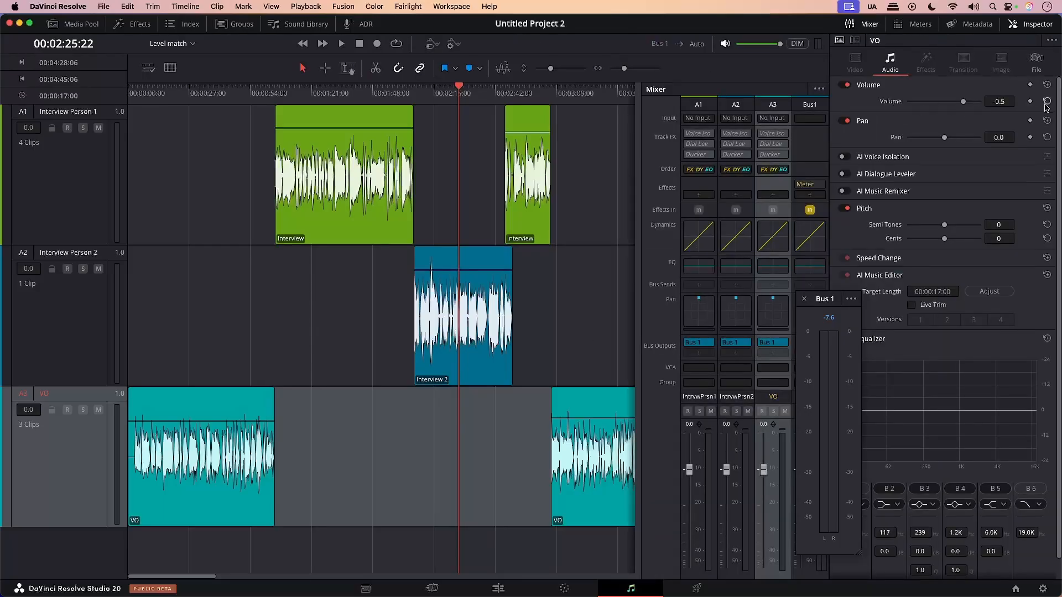
{"action": "left_click", "coordinate": [475, 369]}
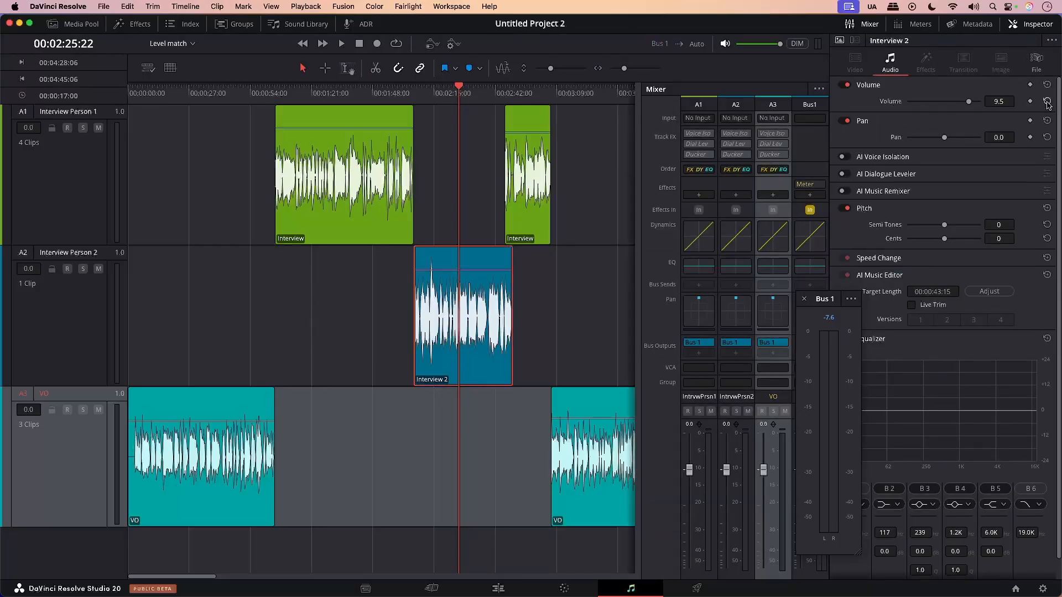
{"action": "left_click_drag", "start_coordinate": [475, 279], "coordinate": [475, 271]}
{"action": "left_click", "coordinate": [1030, 23]}
{"action": "left_click", "coordinate": [299, 445]}
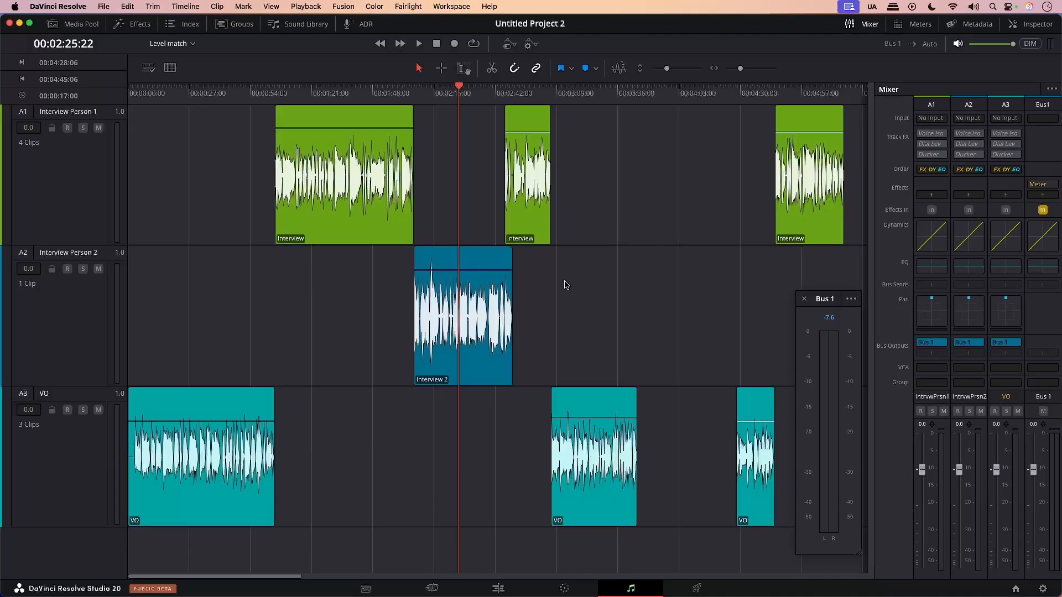
- Enable AI Dialogue Leveler on the Interview 2 clip, using Optimize moderate levels with Lift soft dialogue off
{"action": "double_click", "coordinate": [480, 371]}
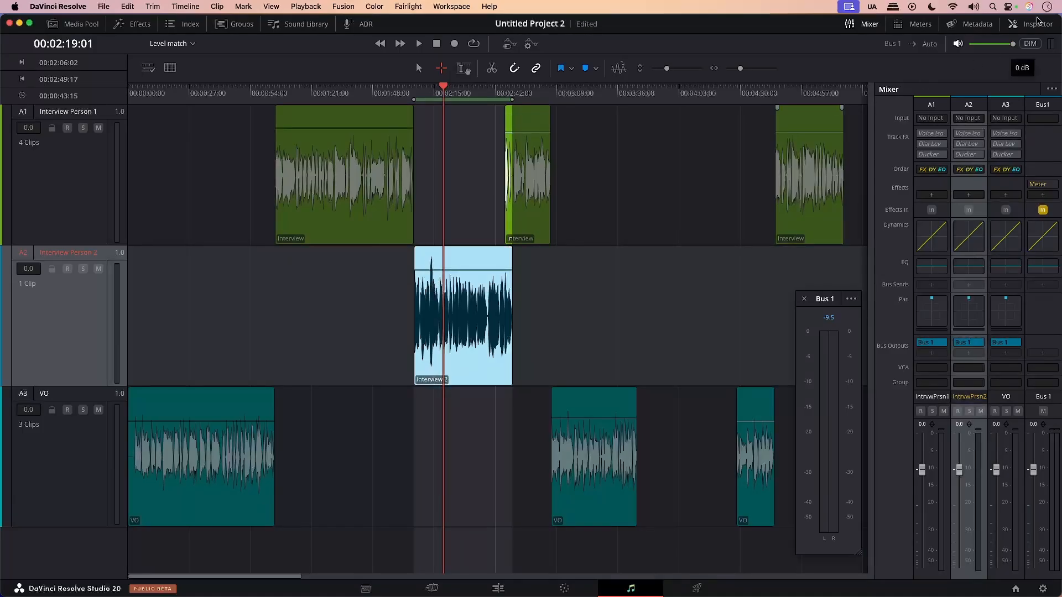
{"action": "left_click", "coordinate": [1034, 23]}
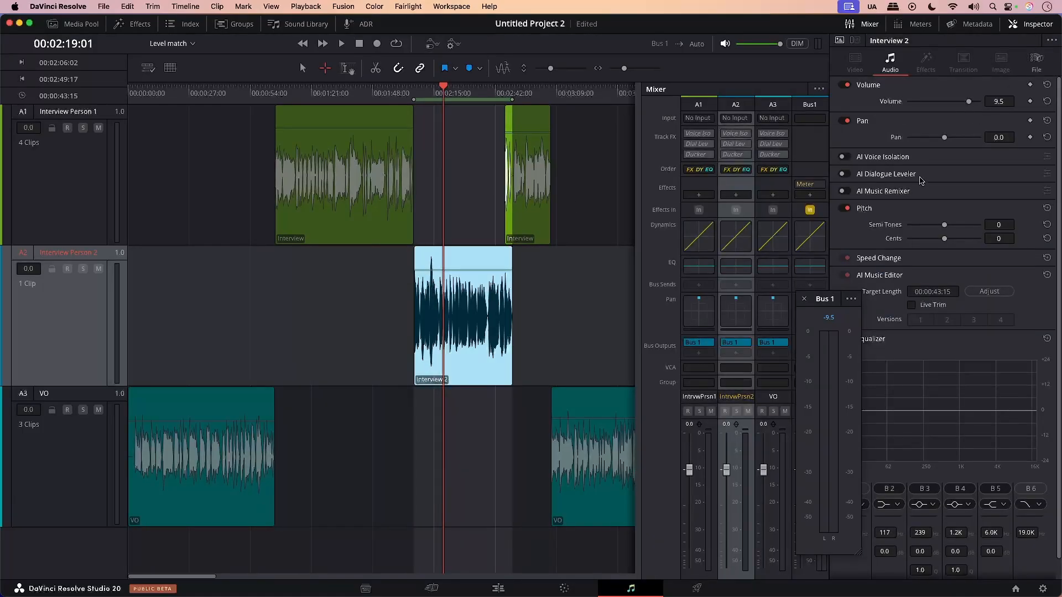
{"action": "left_click", "coordinate": [843, 174]}
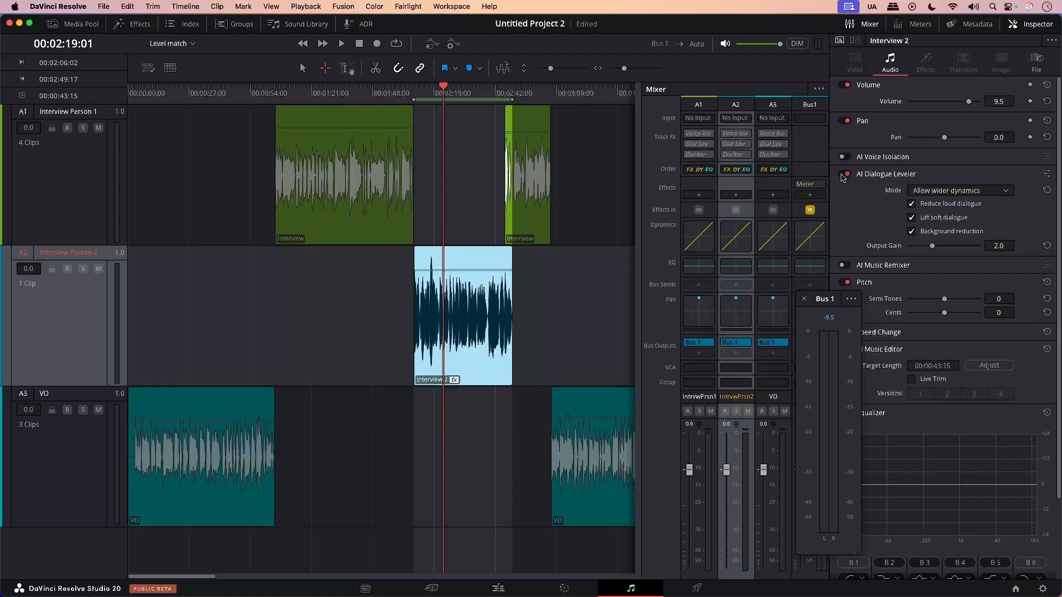
{"action": "left_click", "coordinate": [946, 191]}
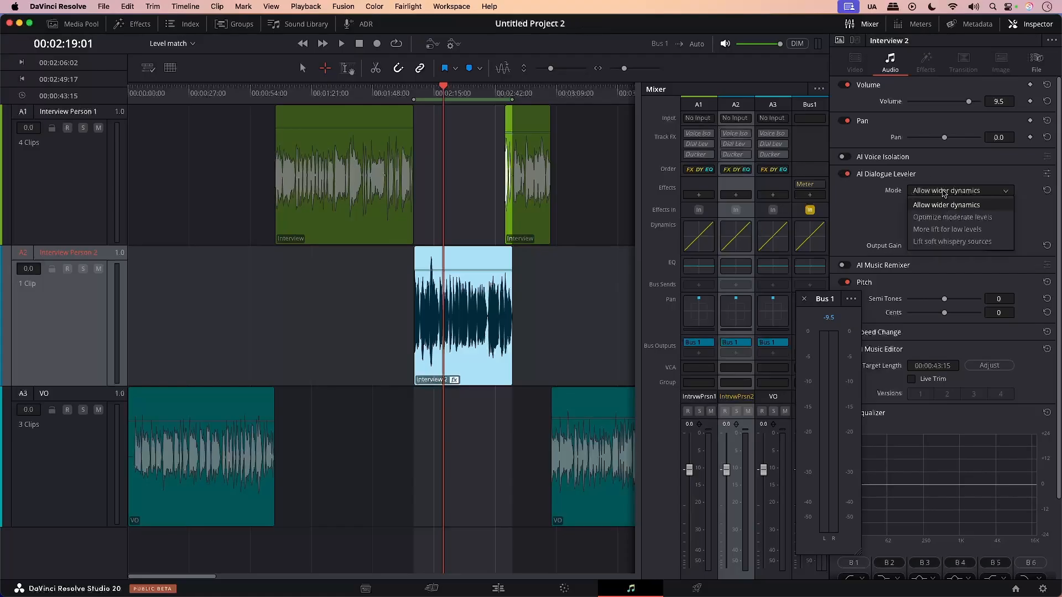
{"action": "left_click", "coordinate": [939, 218]}
{"action": "left_click", "coordinate": [921, 218]}
- Bounce the Interview 2 clip's Dialogue Leveler effect to a new audio clip on A2, and undo the bounce
{"action": "left_click", "coordinate": [1047, 176]}
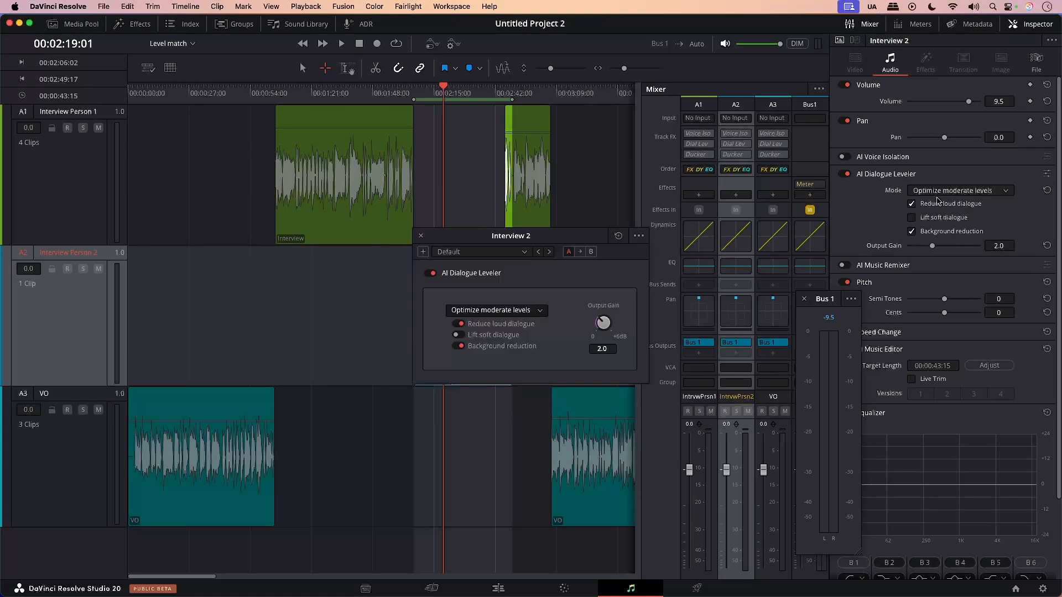
{"action": "left_click_drag", "start_coordinate": [541, 243], "coordinate": [586, 250]}
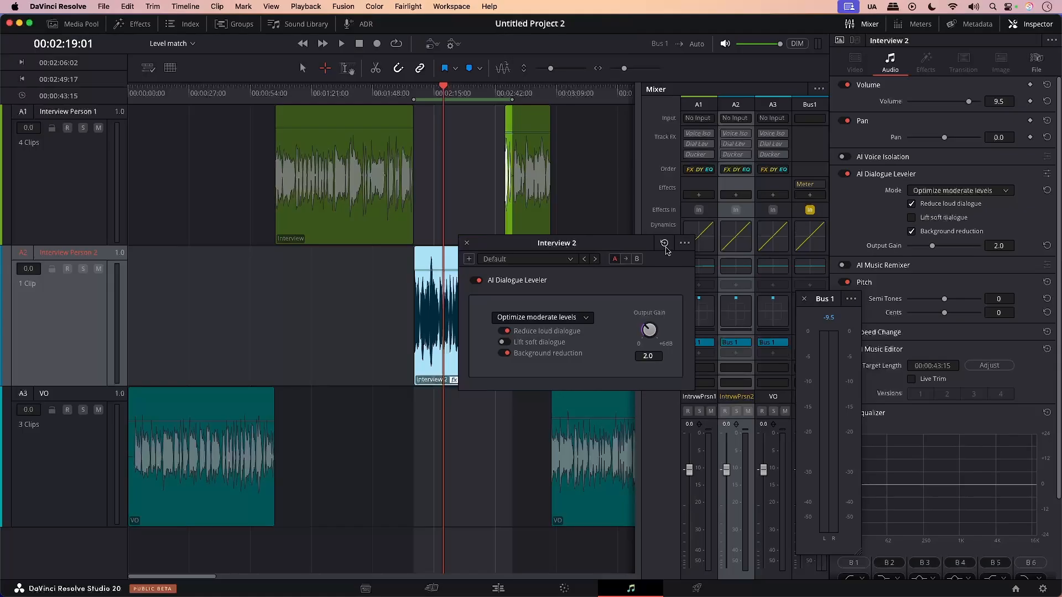
{"action": "left_click", "coordinate": [685, 242]}
{"action": "left_click", "coordinate": [702, 272]}
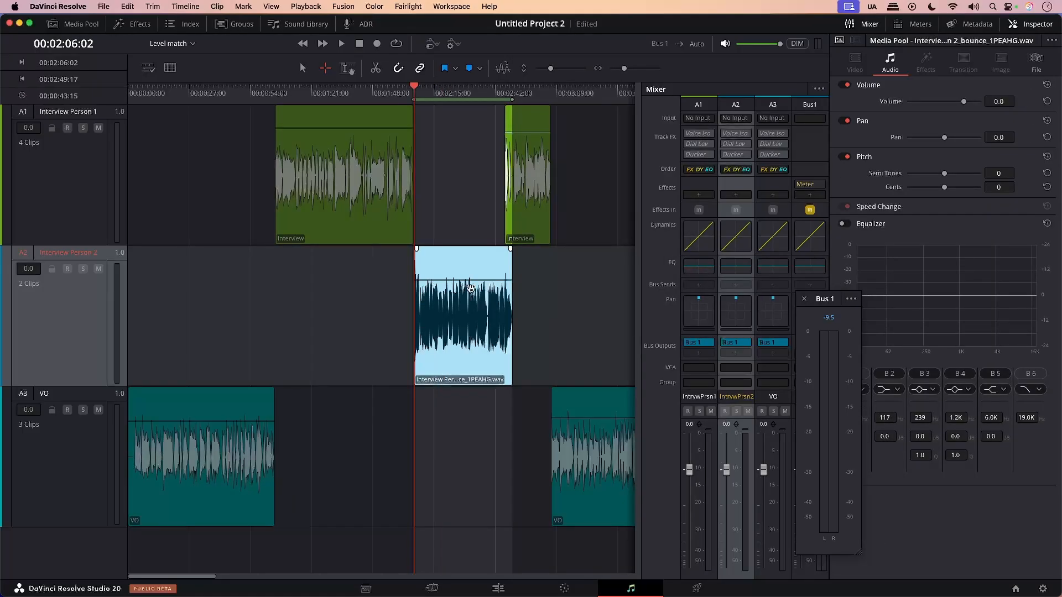
{"action": "left_click", "coordinate": [506, 288]}
{"action": "left_click", "coordinate": [1031, 24]}
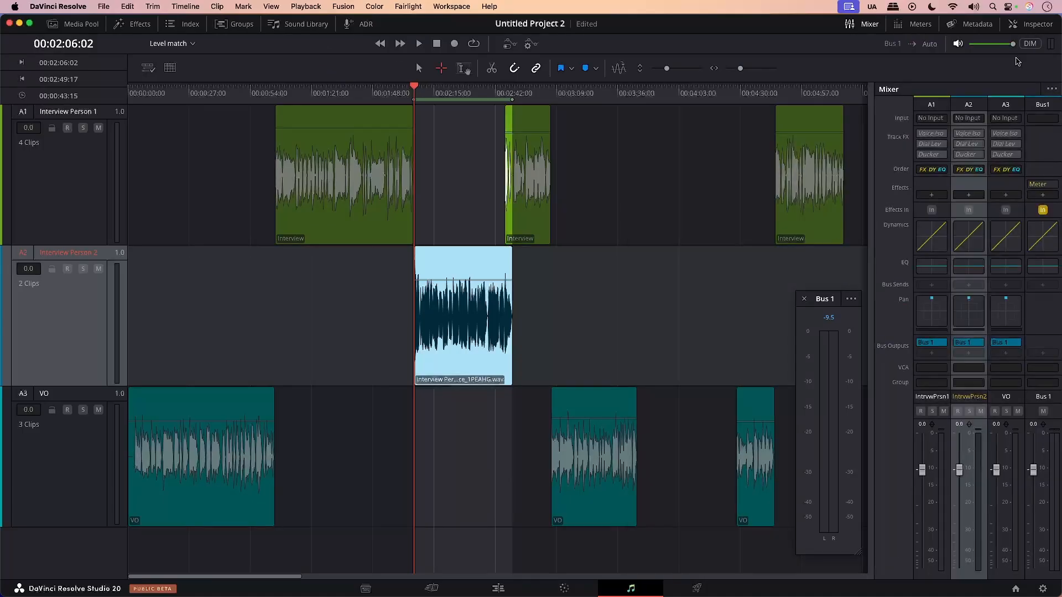
{"action": "key", "text": "super+z"}
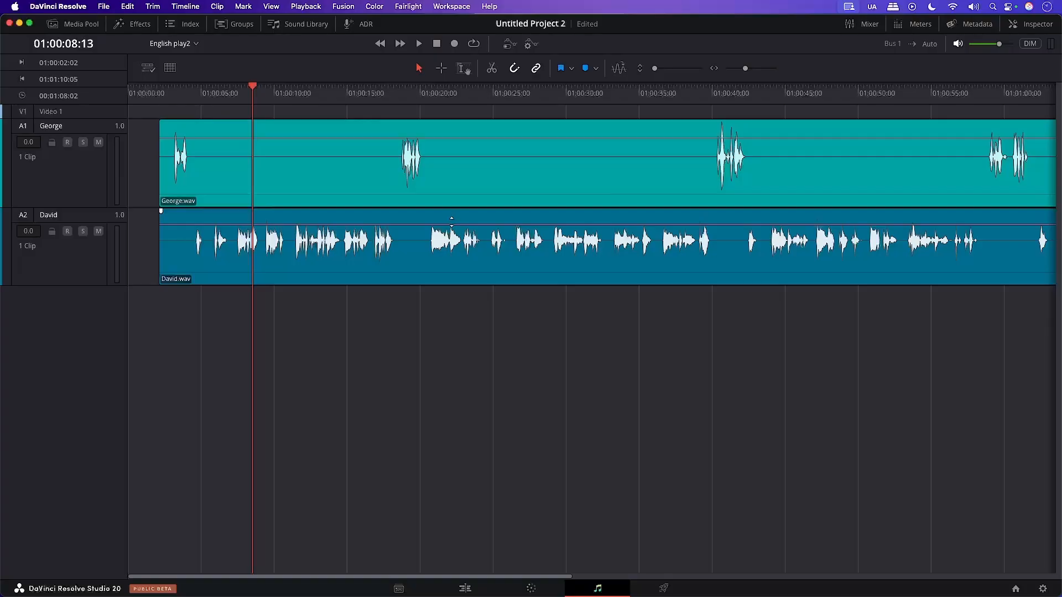
- Open Remove Silence for both the George.wav and David.wav clips in the English play2 timeline
{"action": "left_click", "coordinate": [441, 68]}
{"action": "left_click", "coordinate": [480, 167]}
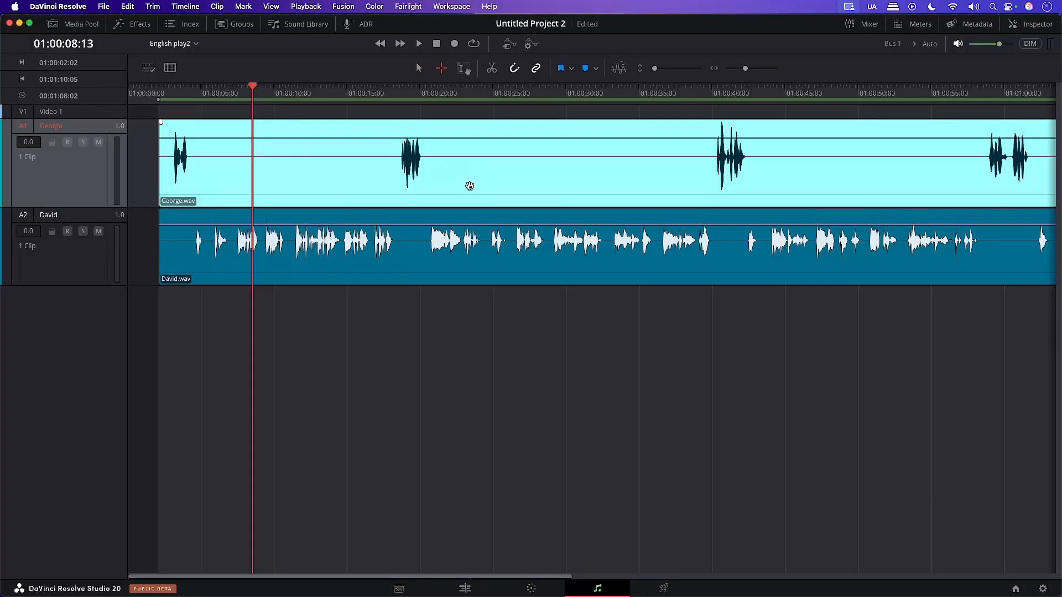
{"action": "left_click", "coordinate": [271, 241]}
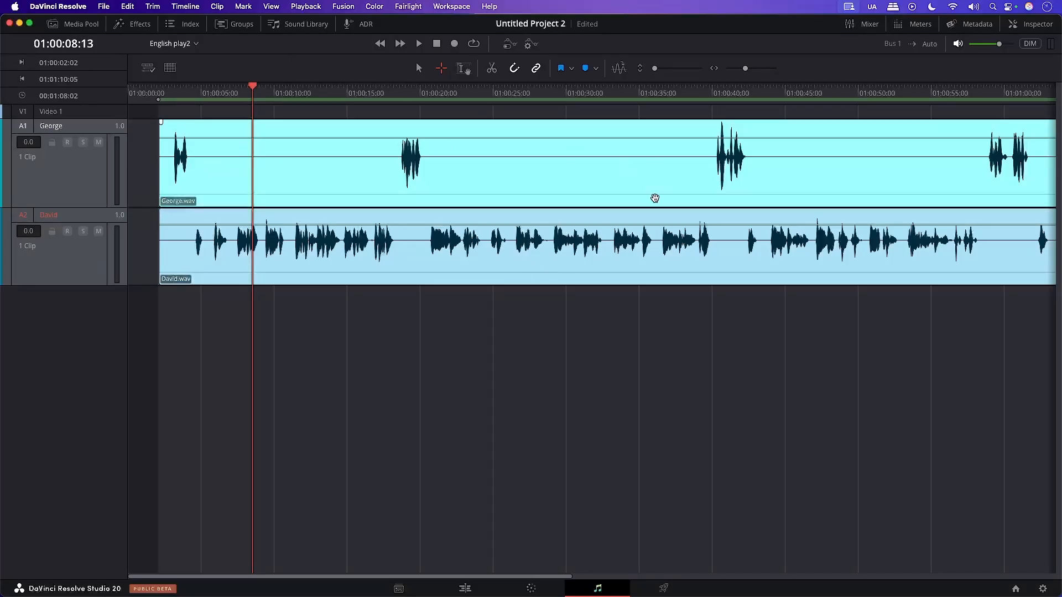
{"action": "right_click", "coordinate": [480, 189]}
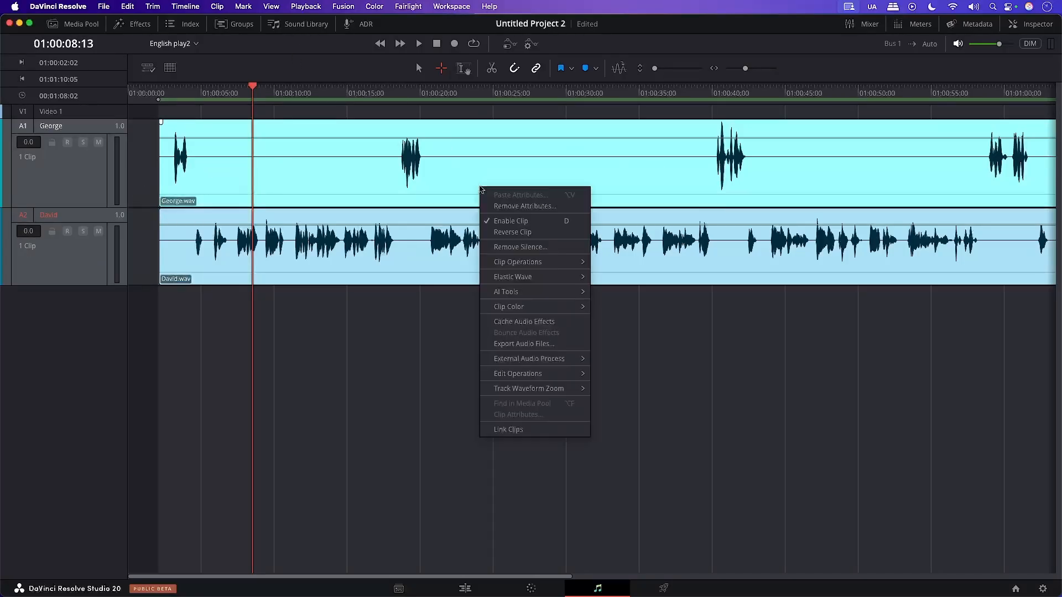
{"action": "left_click", "coordinate": [510, 247]}
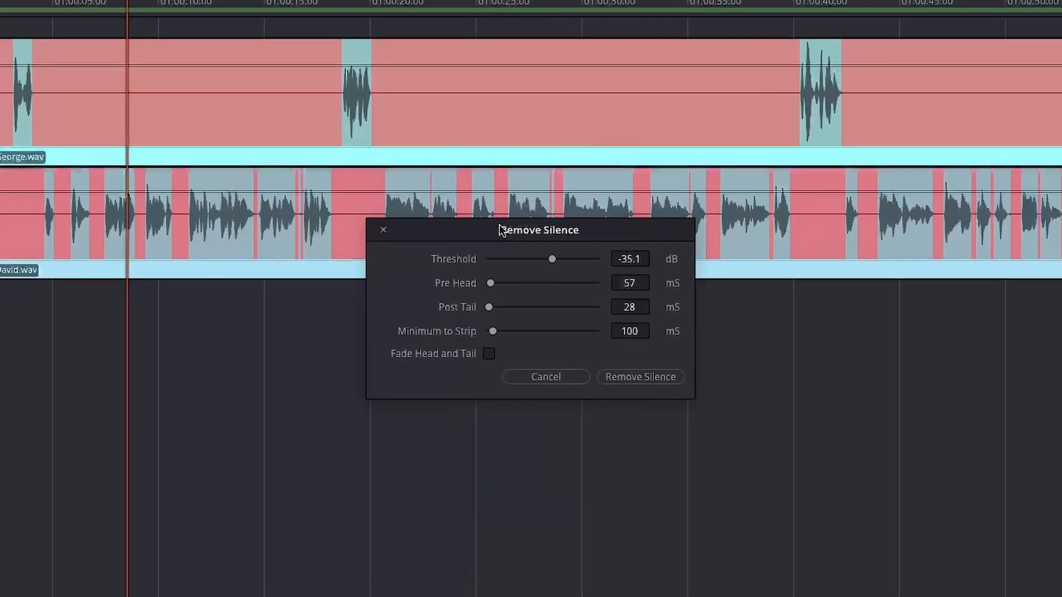
- Set the Remove Silence threshold to -39.0 dB, checking the marked silent sections around the clips' speech
{"action": "left_click_drag", "start_coordinate": [552, 259], "coordinate": [552, 266]}
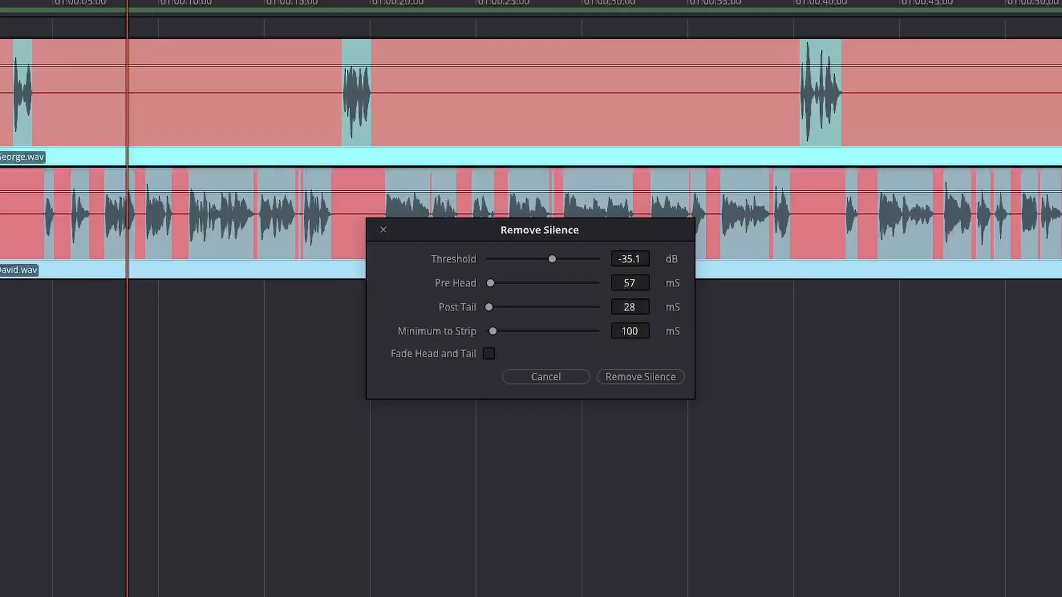
{"action": "key", "text": "ctrl+equal"}
{"action": "key", "text": "ctrl+equal"}
{"action": "key", "text": "ctrl+equal"}
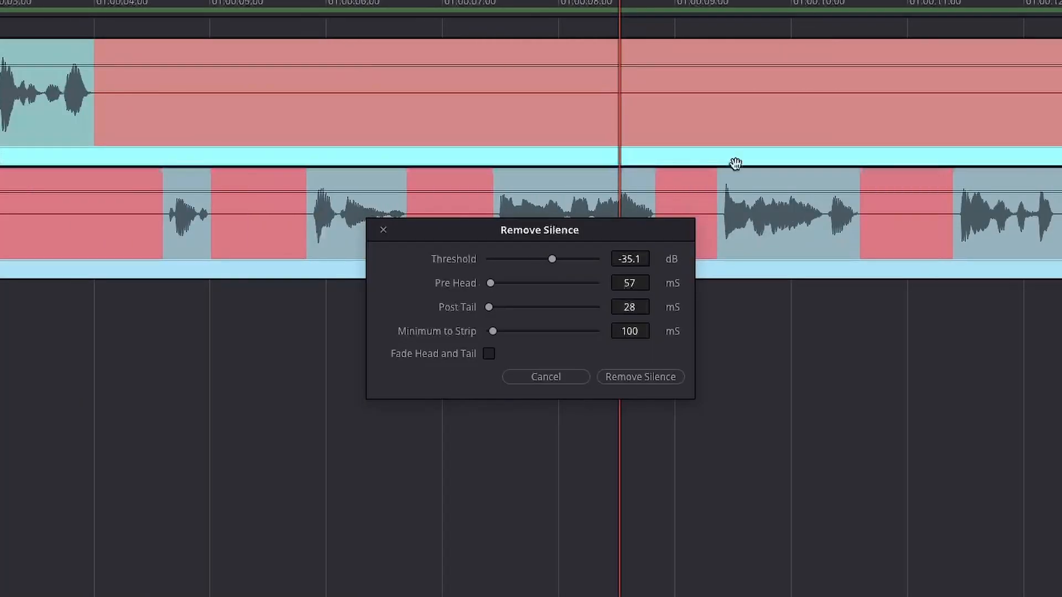
{"action": "mouse_move", "coordinate": [554, 258]}
{"action": "left_mouse_down"}
{"action": "mouse_move", "coordinate": [537, 258]}
{"action": "mouse_move", "coordinate": [568, 258]}
{"action": "mouse_move", "coordinate": [548, 258]}
{"action": "left_mouse_up"}
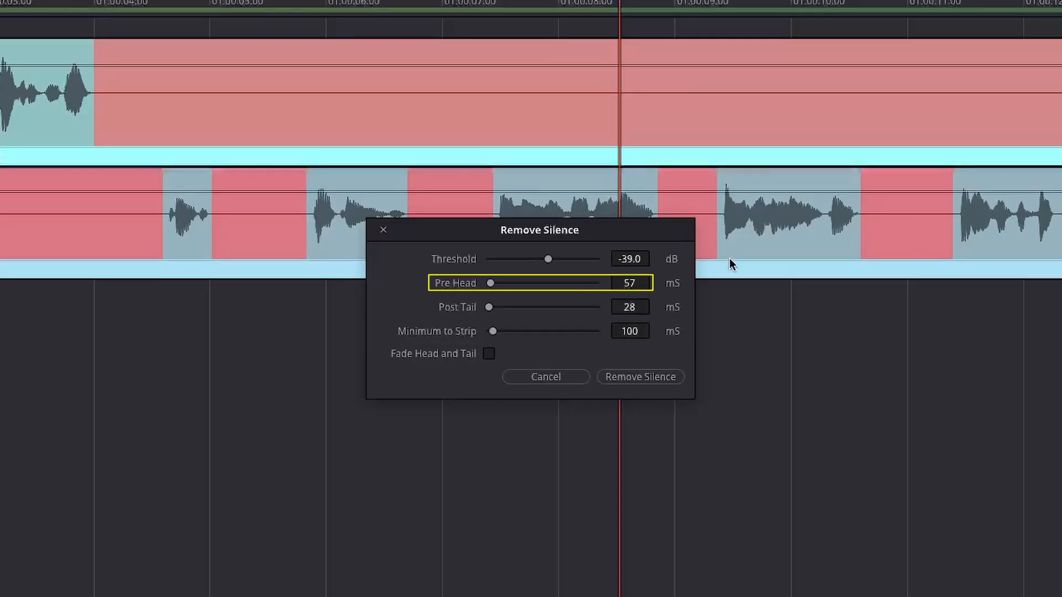
- Remove the silence from both clips with Pre Head 57 mS, Post Tail 28 mS, Minimum to Strip 0 mS, and Fade Head and Tail enabled
{"action": "left_click_drag", "start_coordinate": [489, 282], "coordinate": [490, 283]}
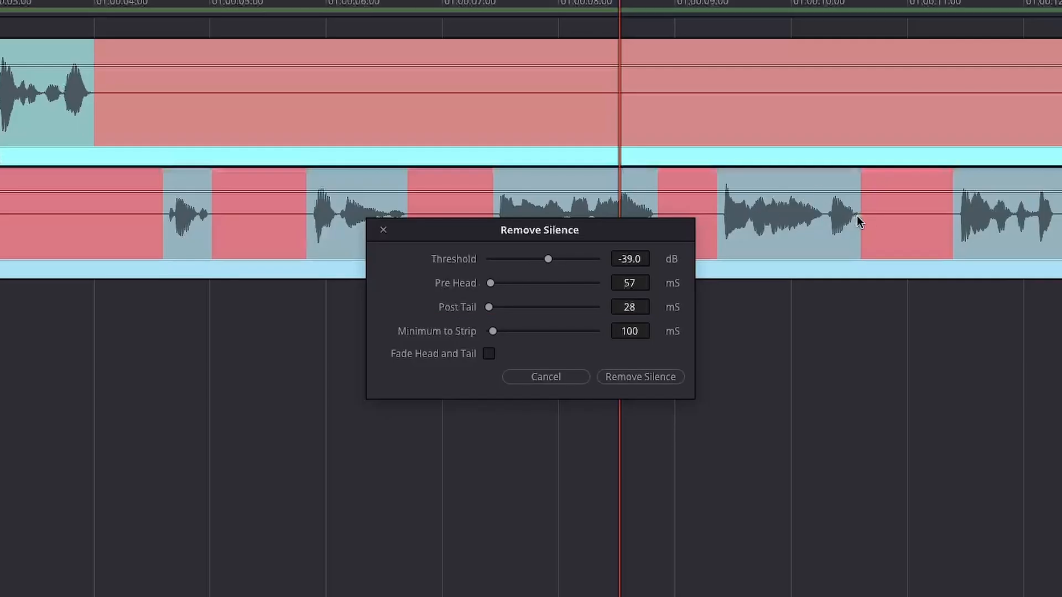
{"action": "left_click_drag", "start_coordinate": [489, 308], "coordinate": [489, 308]}
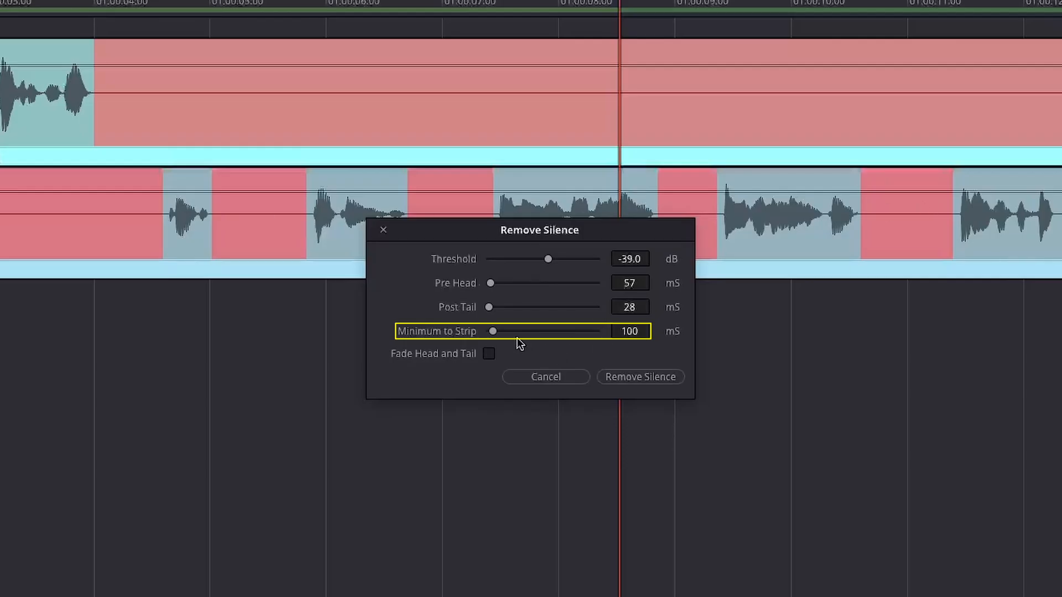
{"action": "left_click_drag", "start_coordinate": [498, 333], "coordinate": [456, 326]}
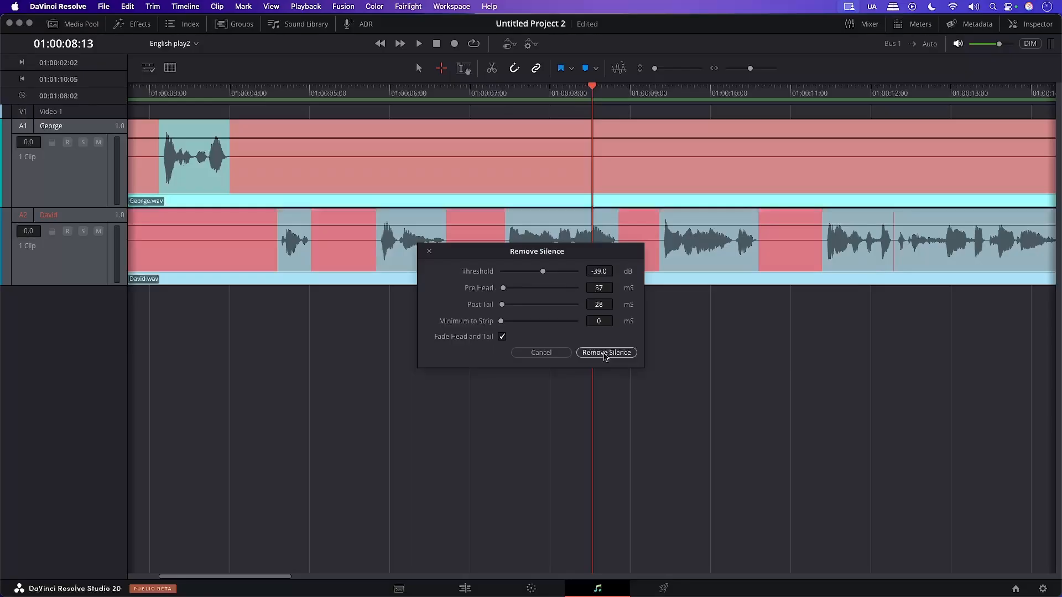
{"action": "left_click", "coordinate": [640, 376]}
- Play the stripped George and David clips from about 01:00:03:00 and examine the gaps left between them
{"action": "scroll", "coordinate": [547, 258], "scroll_direction": "down", "scroll_amount": 5}
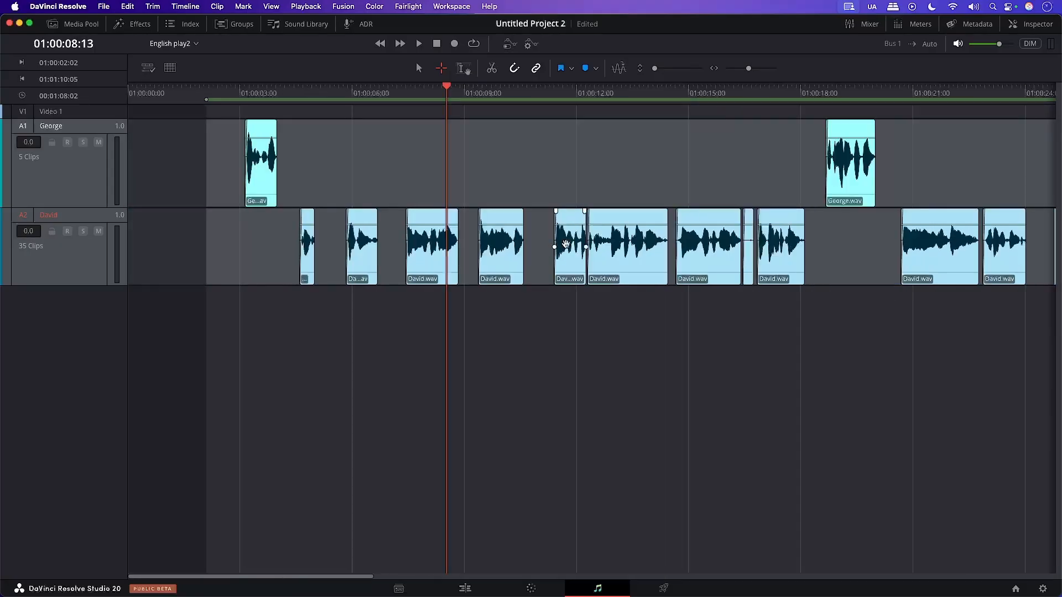
{"action": "left_click", "coordinate": [228, 95]}
{"action": "left_click", "coordinate": [239, 95]}
{"action": "key", "text": "space"}
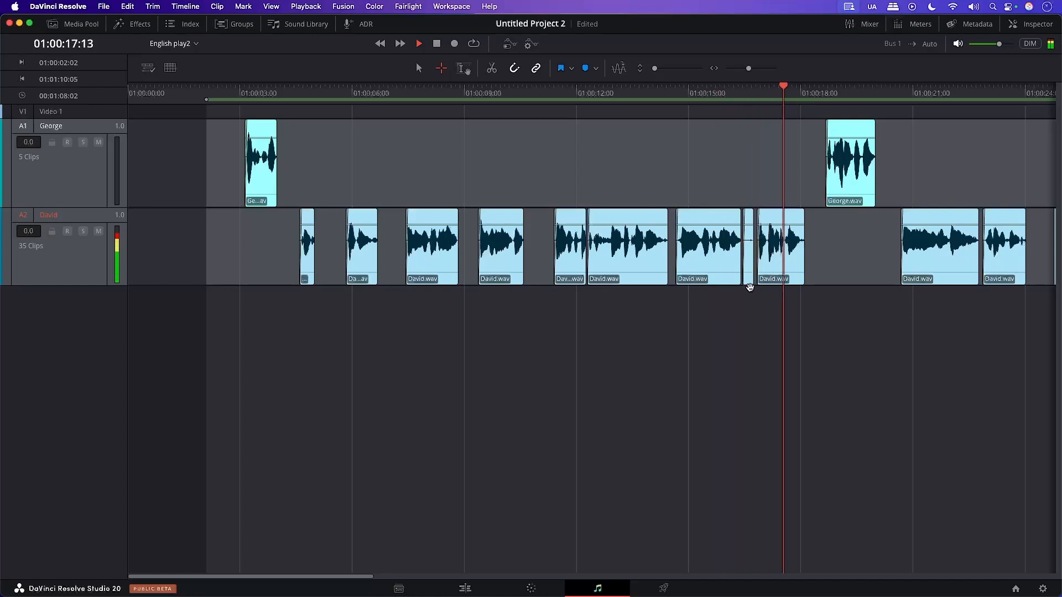
{"action": "key", "text": "space"}
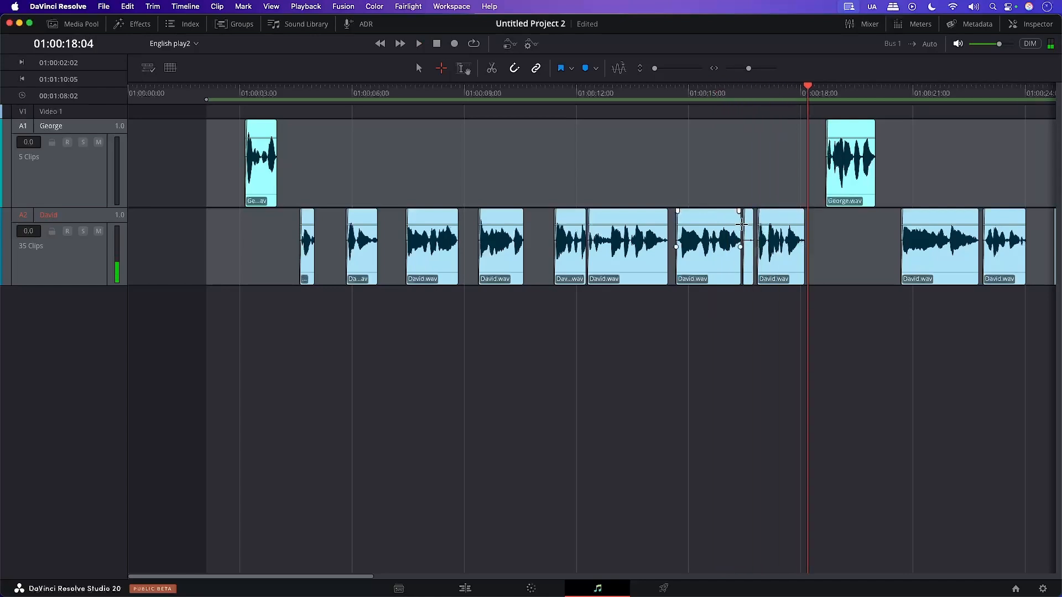
{"action": "scroll", "coordinate": [670, 345], "scroll_direction": "right", "scroll_amount": 5}
{"action": "scroll", "coordinate": [670, 345], "scroll_direction": "right", "scroll_amount": 4}
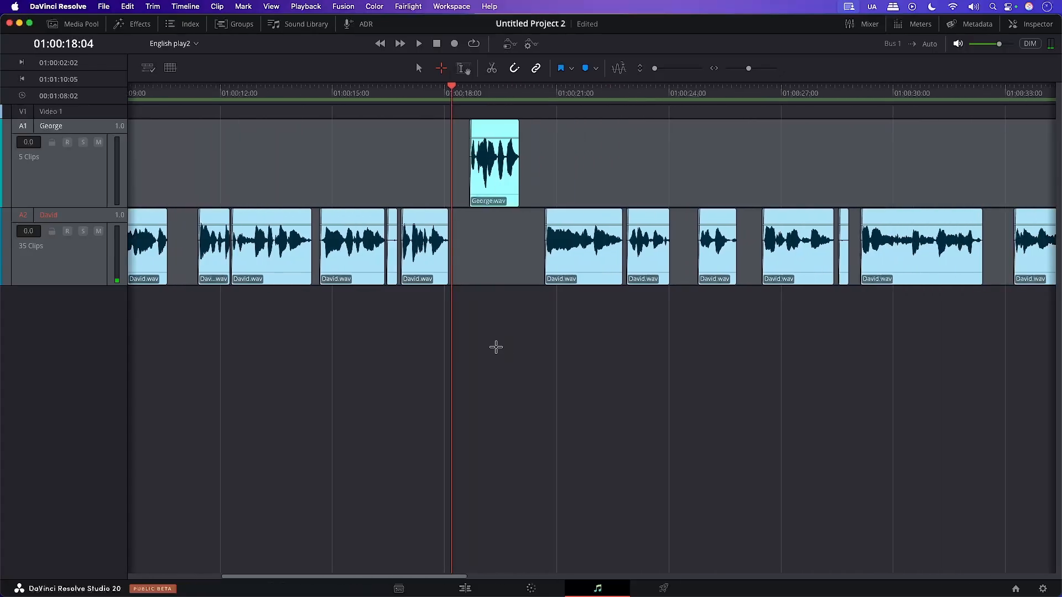
{"action": "key", "text": "space"}
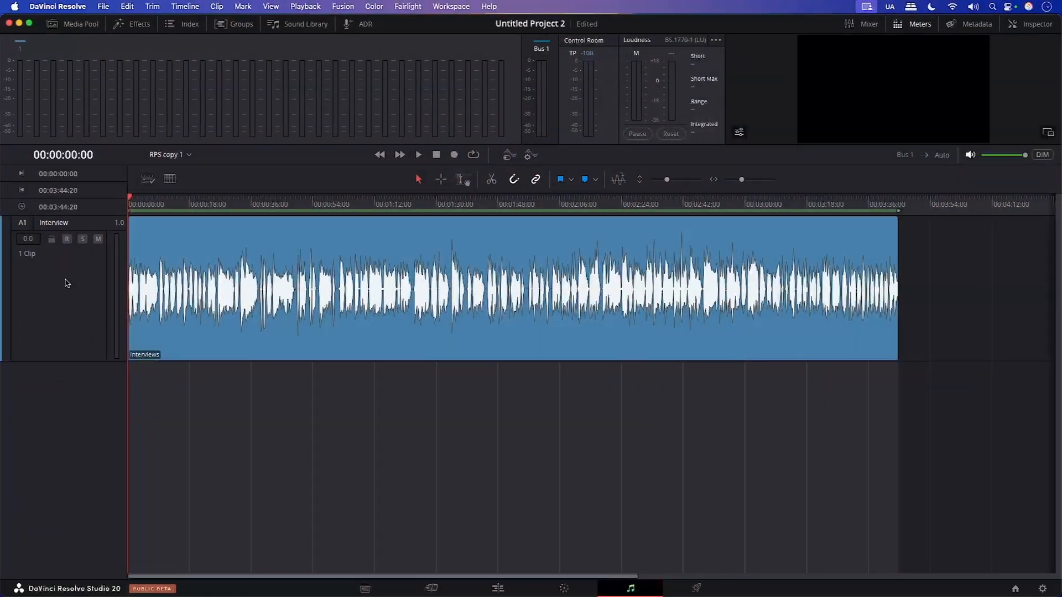
- Move the playhead through the Interviews clip on the RPS copy 1 timeline to view the different speakers
{"action": "left_click", "coordinate": [259, 200]}
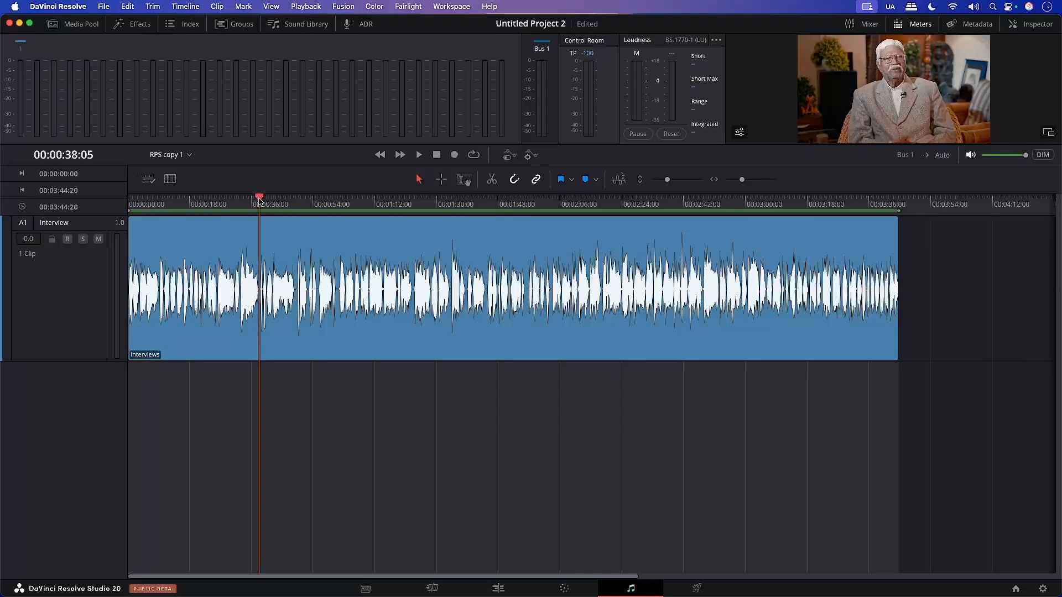
{"action": "left_click", "coordinate": [376, 205]}
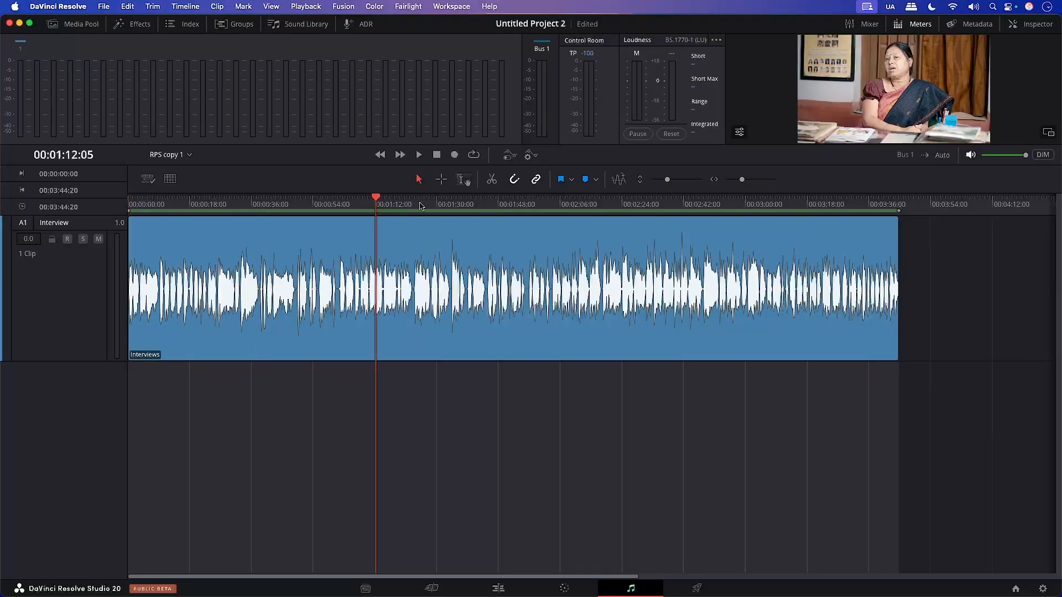
{"action": "left_click", "coordinate": [475, 203]}
{"action": "left_click", "coordinate": [638, 206]}
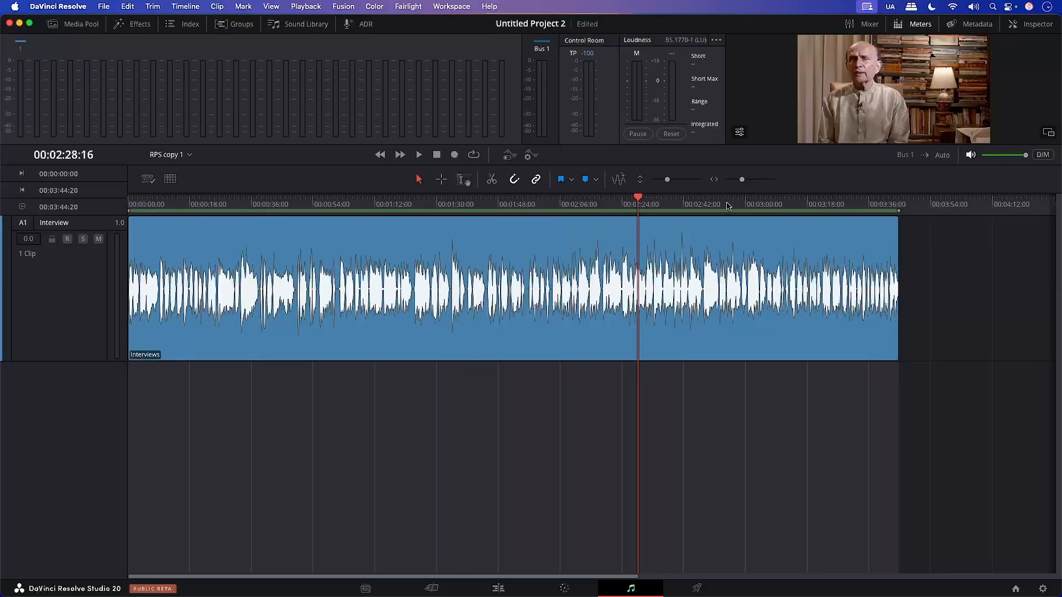
{"action": "left_click", "coordinate": [767, 205]}
{"action": "left_click", "coordinate": [854, 204]}
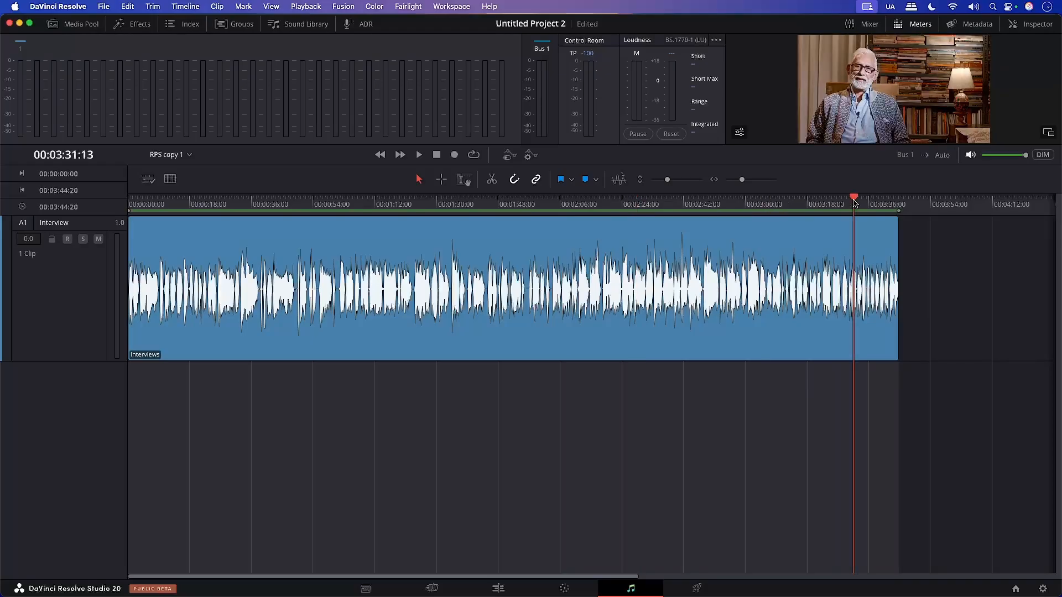
- Split the Interviews clip by speaker onto separate tracks with the AI Checkerboard to New Tracks tool
{"action": "left_click", "coordinate": [291, 352]}
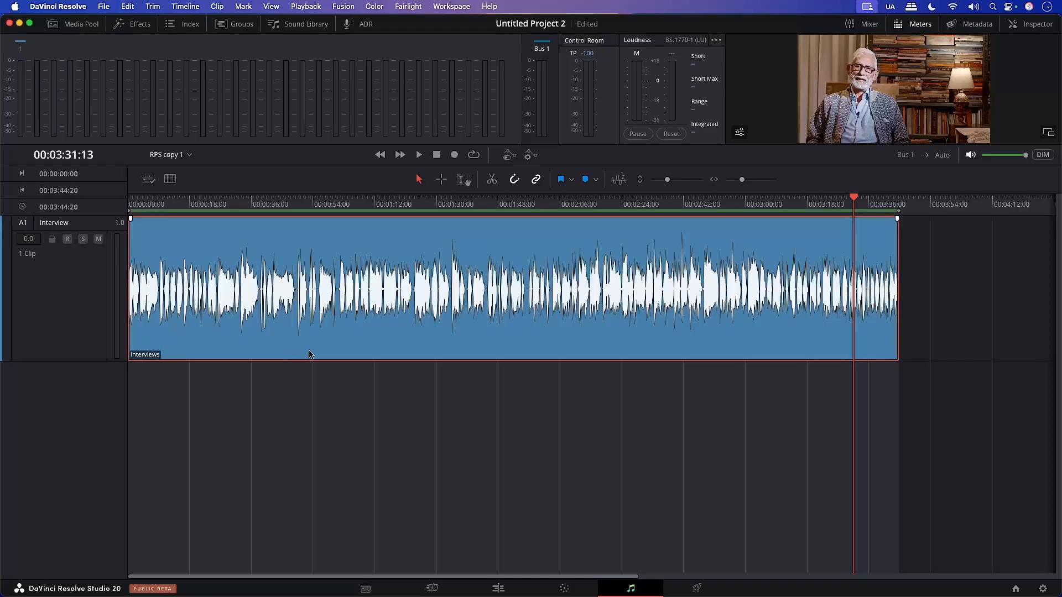
{"action": "right_click", "coordinate": [388, 233]}
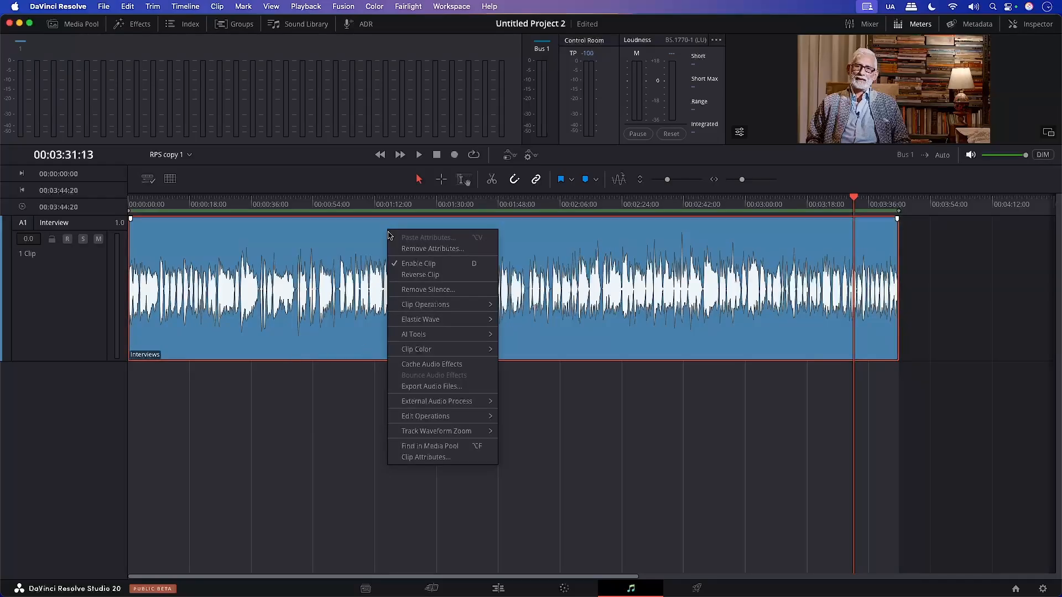
{"action": "mouse_move", "coordinate": [443, 336]}
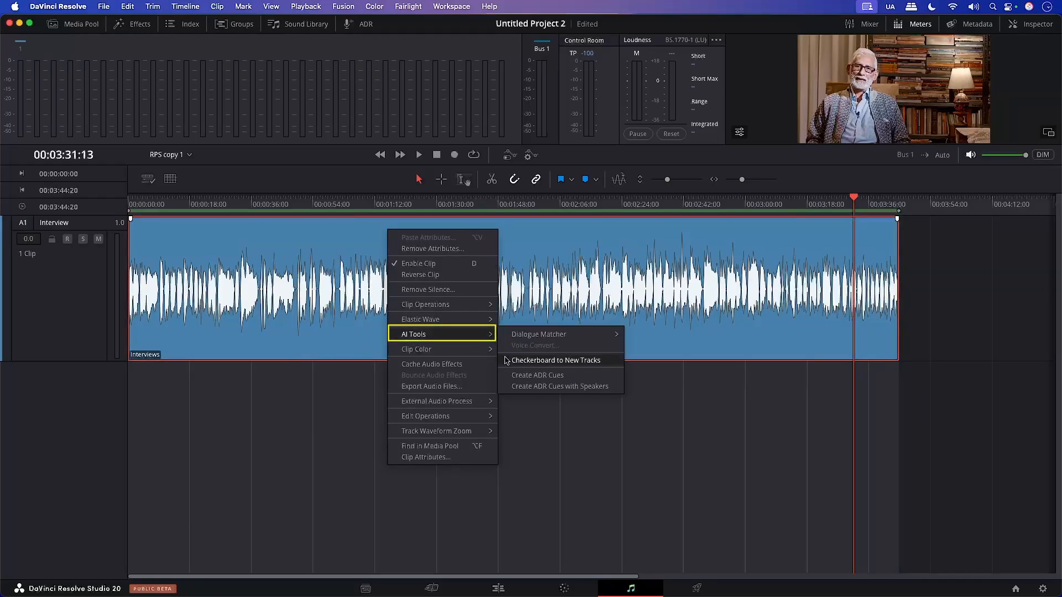
{"action": "left_click", "coordinate": [595, 365]}
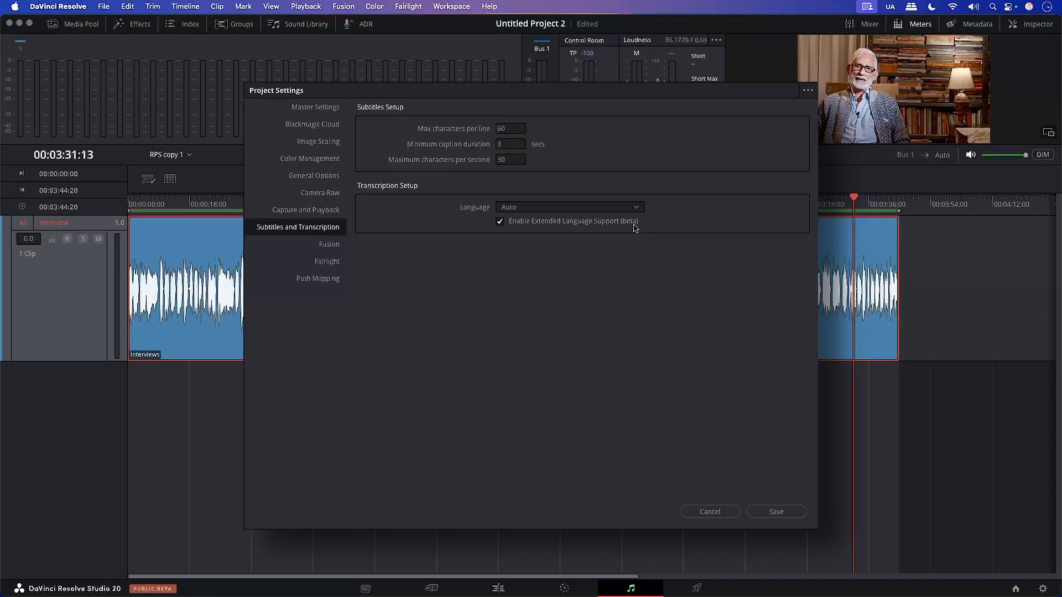
- Replace the Auto transcription language with a specific language in the project's Subtitles and Transcription settings
{"action": "left_click", "coordinate": [635, 208]}
{"action": "scroll", "coordinate": [582, 291], "scroll_direction": "down", "scroll_amount": 5}
{"action": "left_click", "coordinate": [559, 307]}
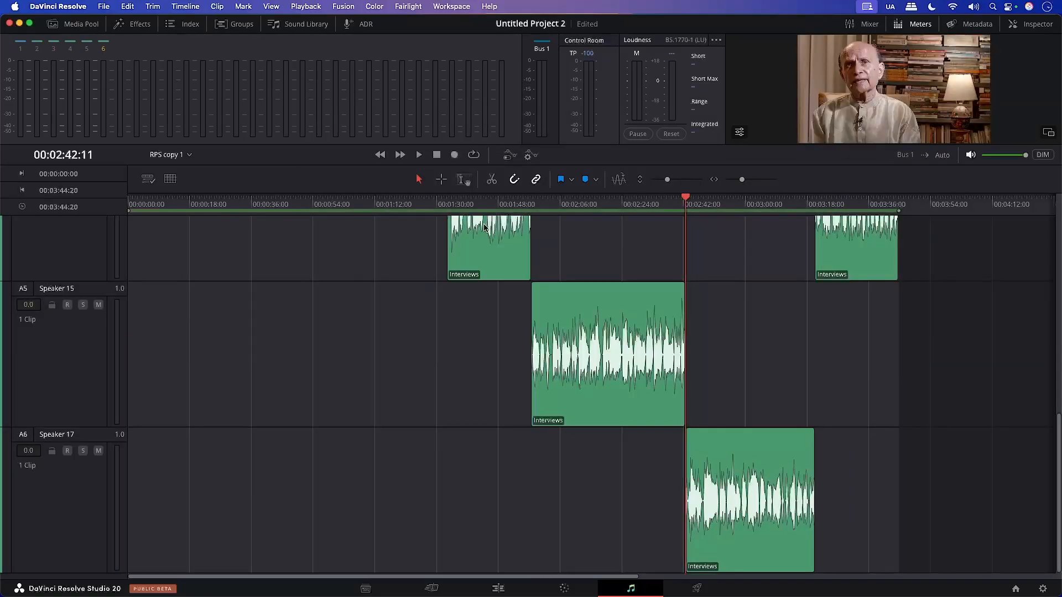
- Reduce the track height to fit all six tracks and check the different speakers' clips by moving the playhead through them
{"action": "scroll", "coordinate": [305, 334], "scroll_direction": "up", "scroll_amount": 10}
{"action": "left_click_drag", "start_coordinate": [667, 179], "coordinate": [656, 178]}
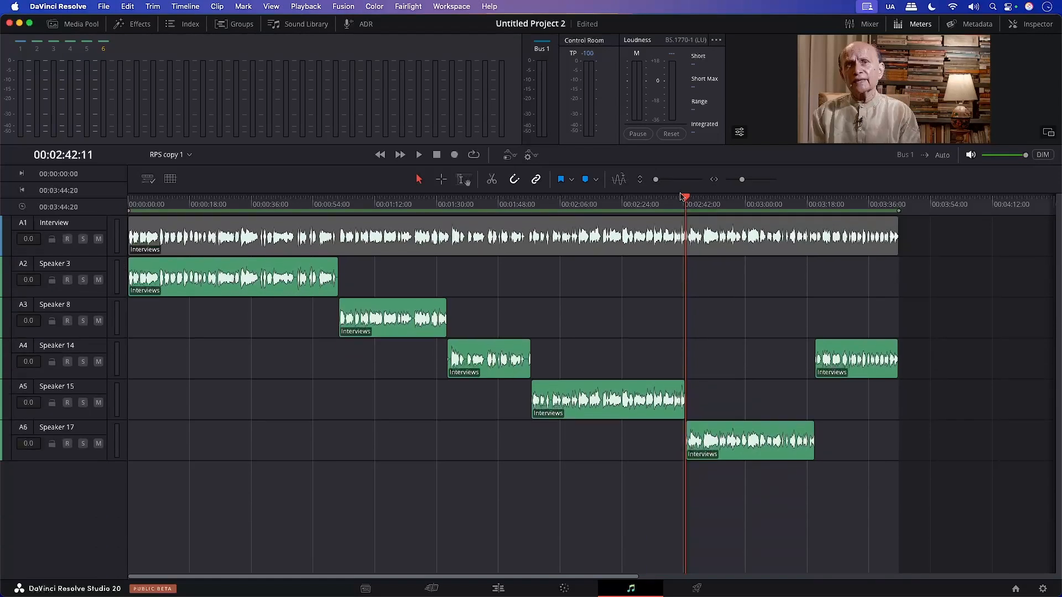
{"action": "left_click", "coordinate": [273, 204]}
{"action": "left_click", "coordinate": [390, 204]}
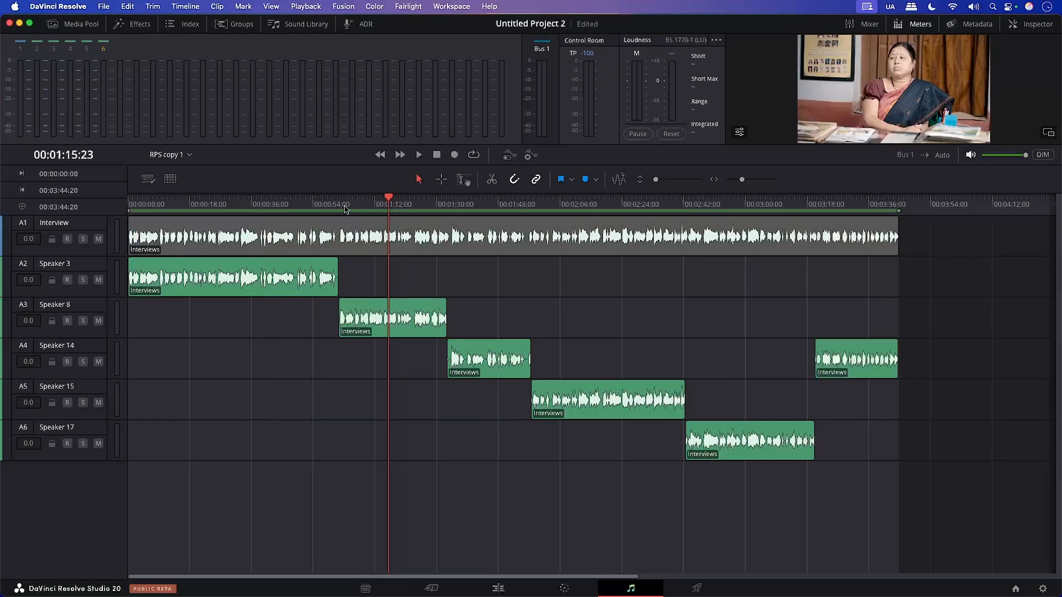
{"action": "left_click", "coordinate": [467, 205]}
{"action": "left_click", "coordinate": [850, 205]}
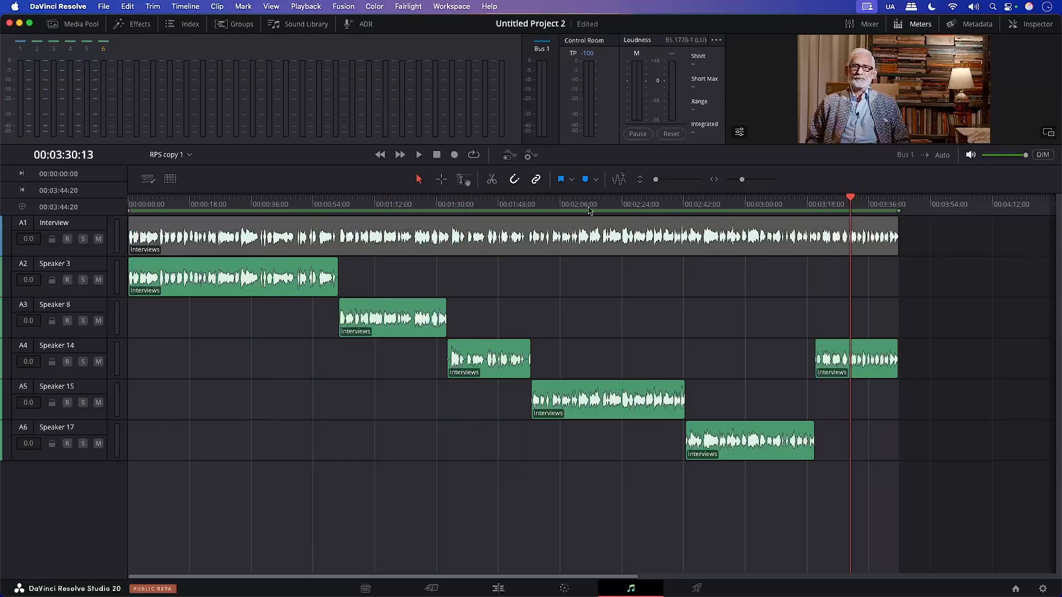
{"action": "left_click", "coordinate": [720, 205]}
- Open the Speaker 3 track's name for editing and select the Speaker 8 and Speaker 14 tracks
{"action": "double_click", "coordinate": [88, 265]}
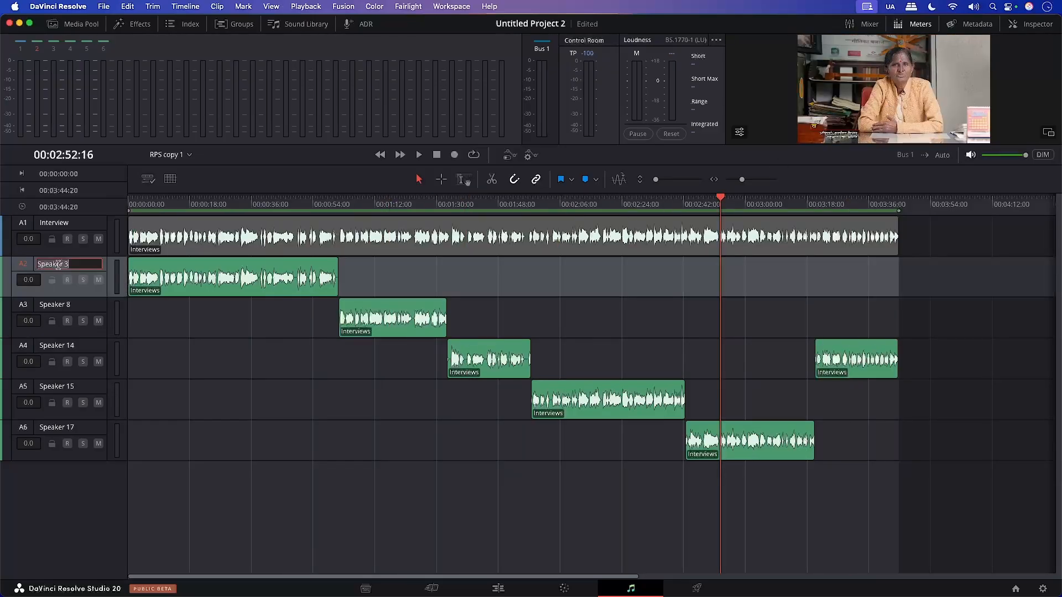
{"action": "left_click", "coordinate": [95, 309]}
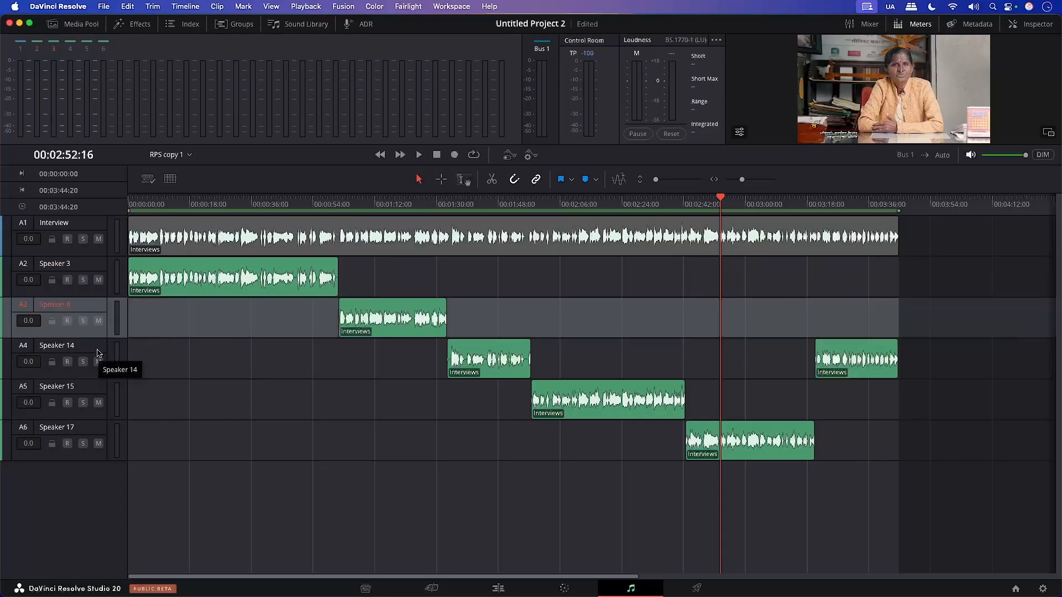
{"action": "left_click", "coordinate": [98, 352]}
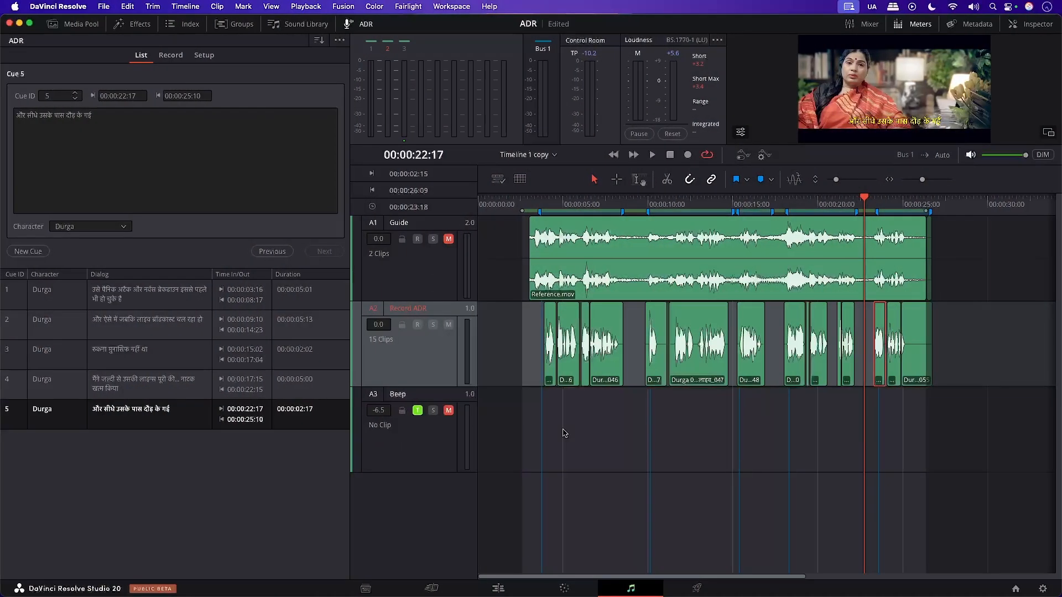
- Look through cues 1, 3 and 5 in the ADR project's cue list to examine their dialogue and timing
{"action": "left_click", "coordinate": [713, 461]}
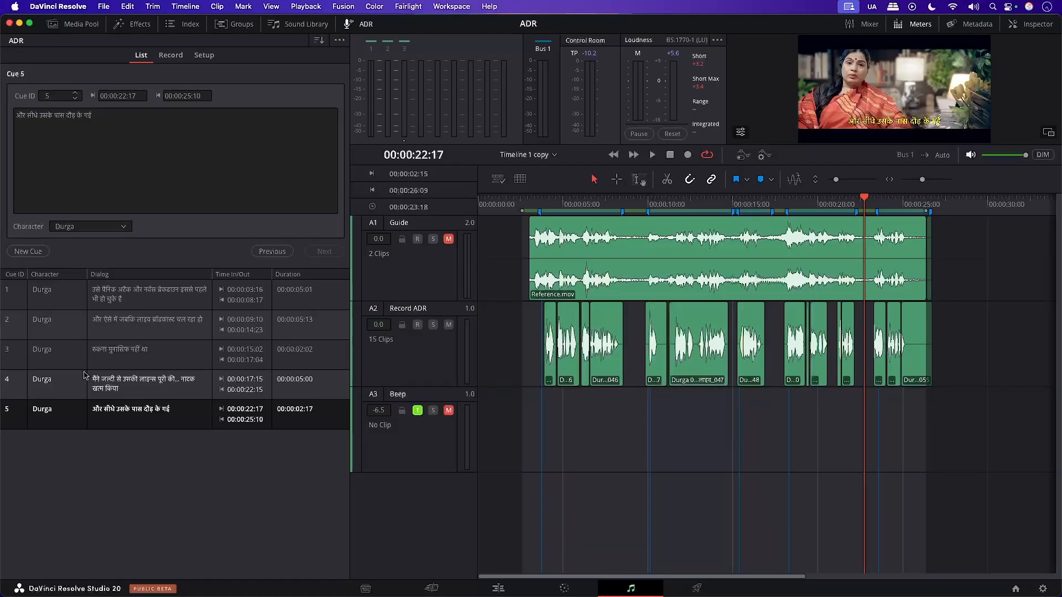
{"action": "left_click", "coordinate": [151, 291]}
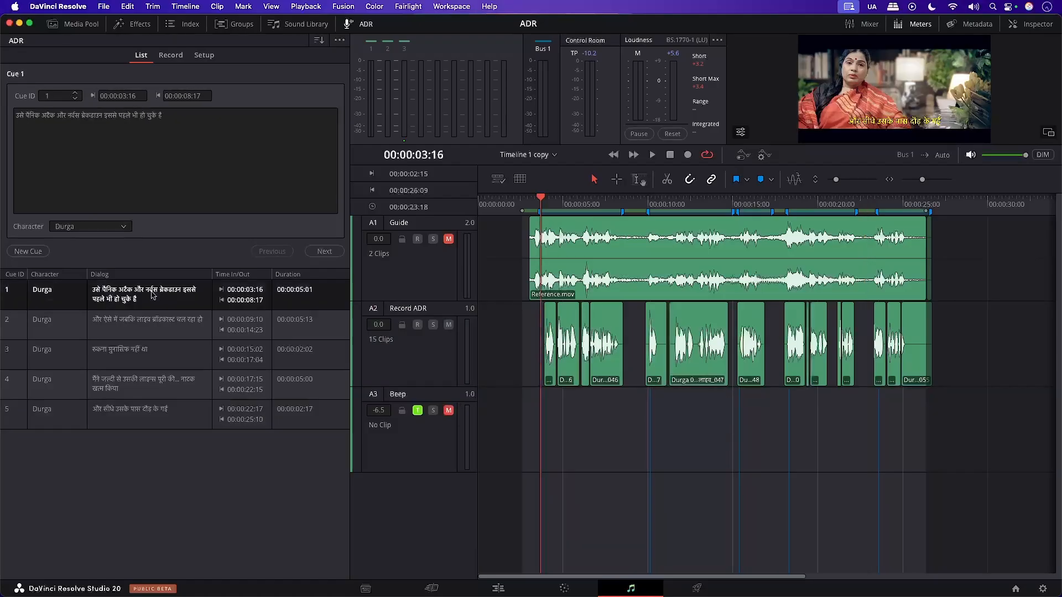
{"action": "left_click", "coordinate": [158, 366]}
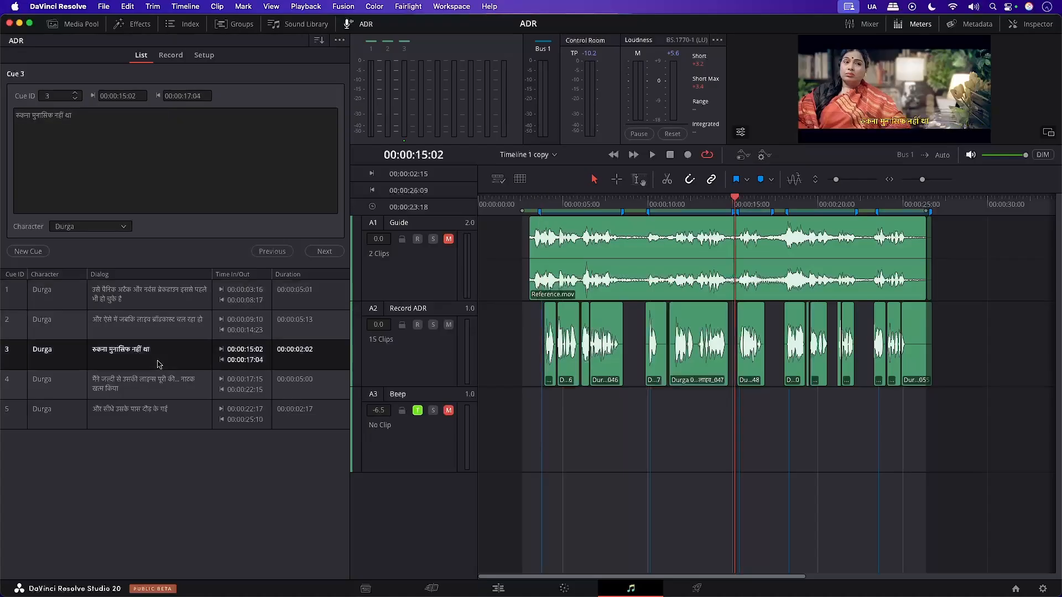
{"action": "left_click", "coordinate": [159, 421]}
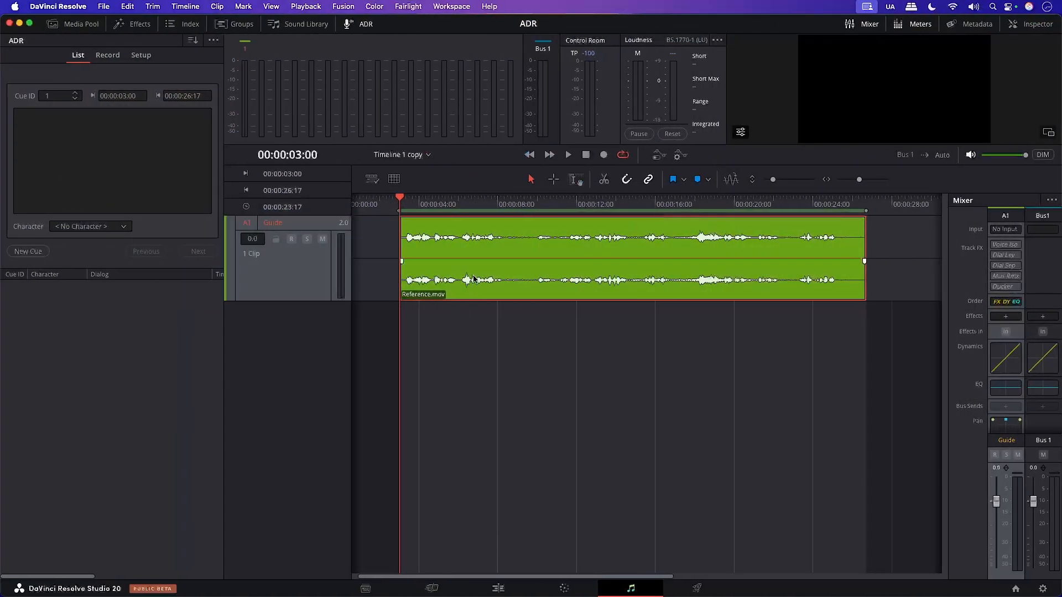
- Run the AI Create ADR Cues tool on the Reference.mov clip of the Guide track
{"action": "right_click", "coordinate": [508, 238]}
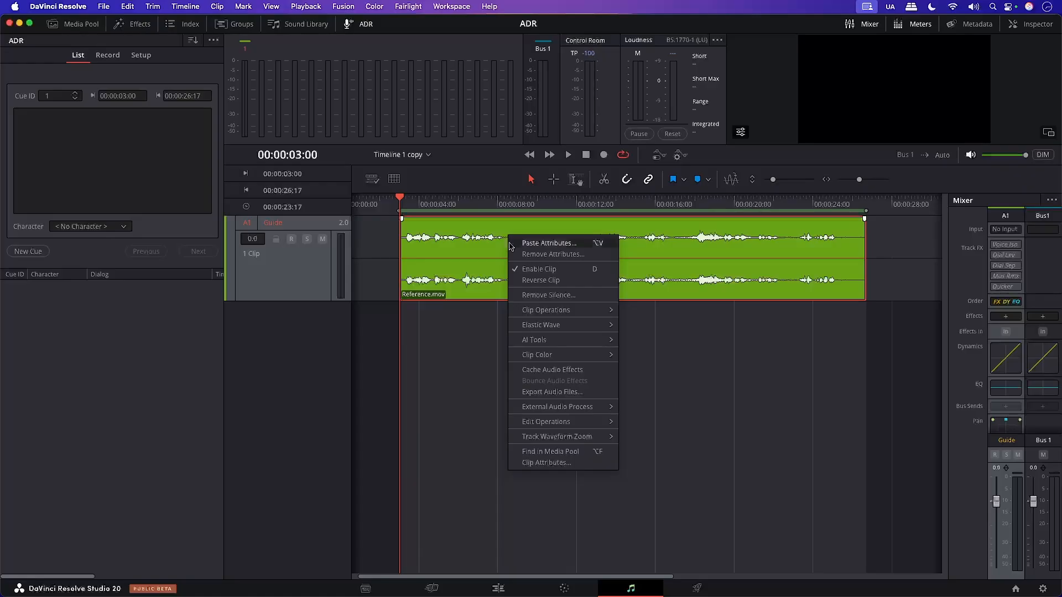
{"action": "mouse_move", "coordinate": [564, 344]}
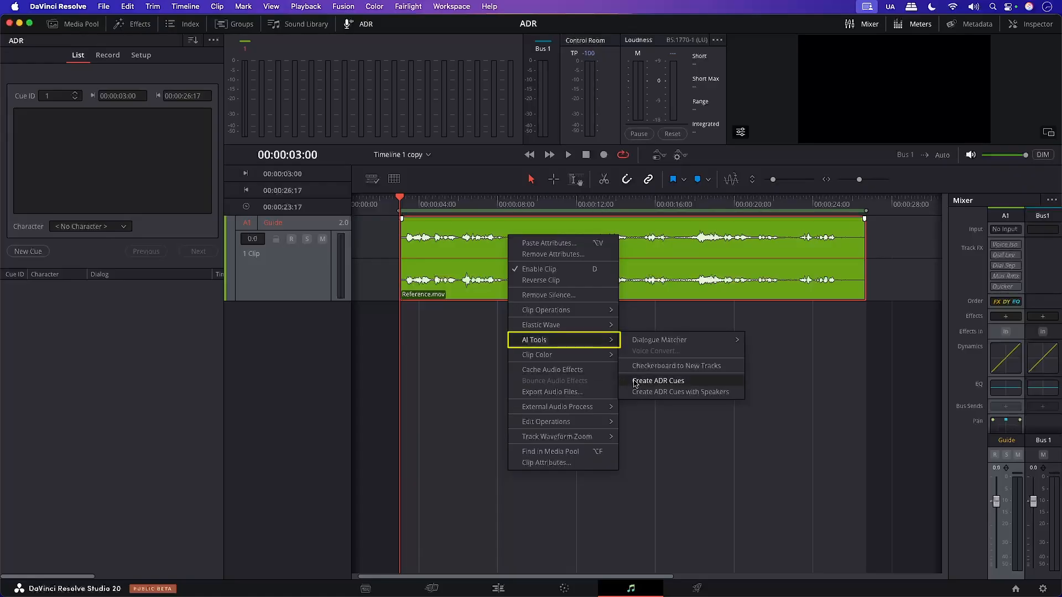
{"action": "left_click", "coordinate": [730, 382]}
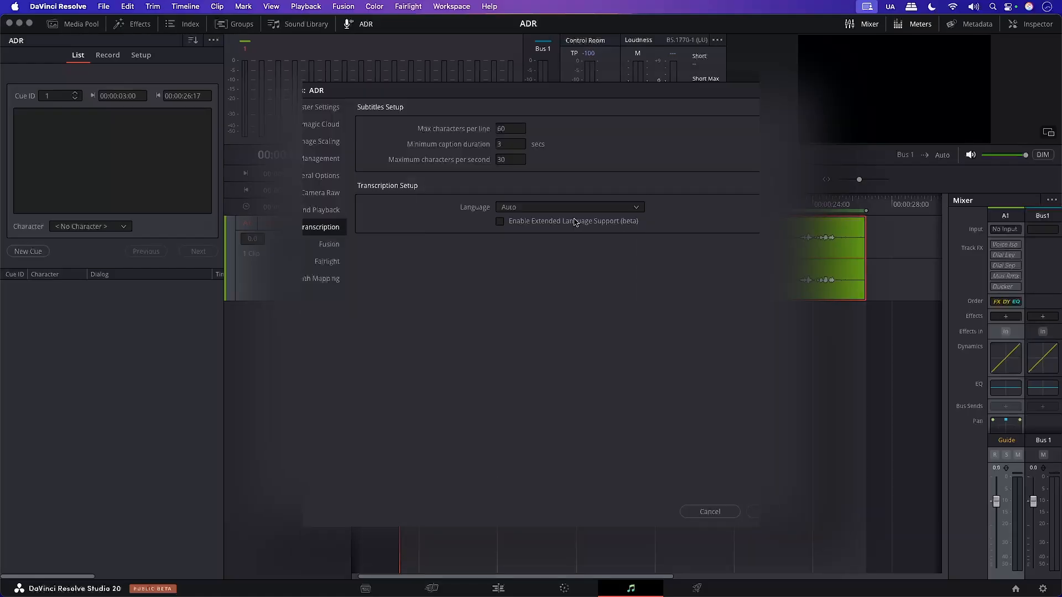
- Enable Extended Language Support (beta) and replace the Auto transcription language with a specific language in the project settings
{"action": "left_click", "coordinate": [530, 226]}
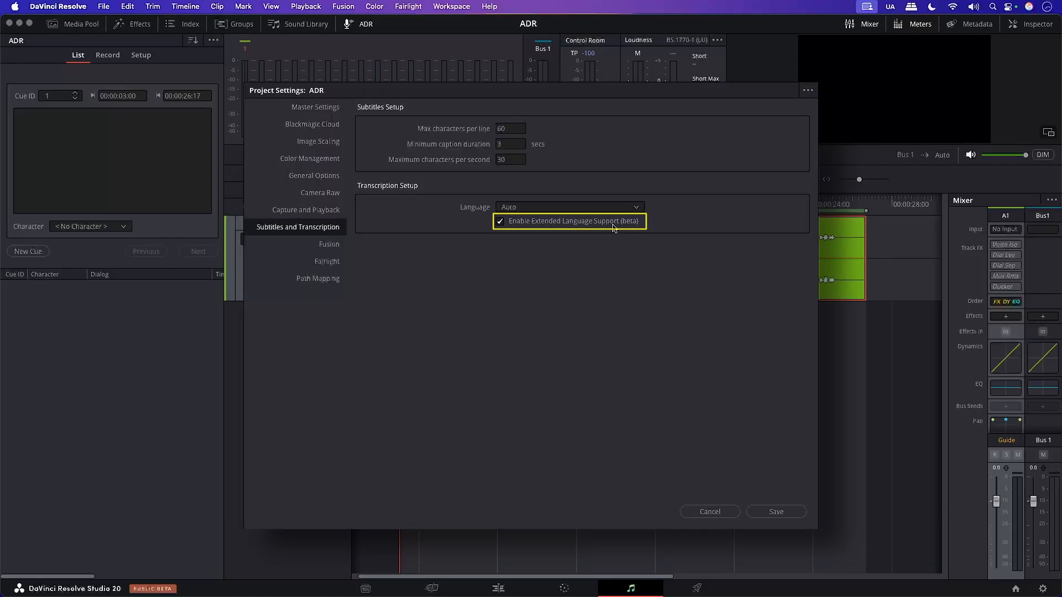
{"action": "left_click", "coordinate": [630, 208]}
{"action": "scroll", "coordinate": [569, 293], "scroll_direction": "down", "scroll_amount": 5}
{"action": "left_click", "coordinate": [560, 306]}
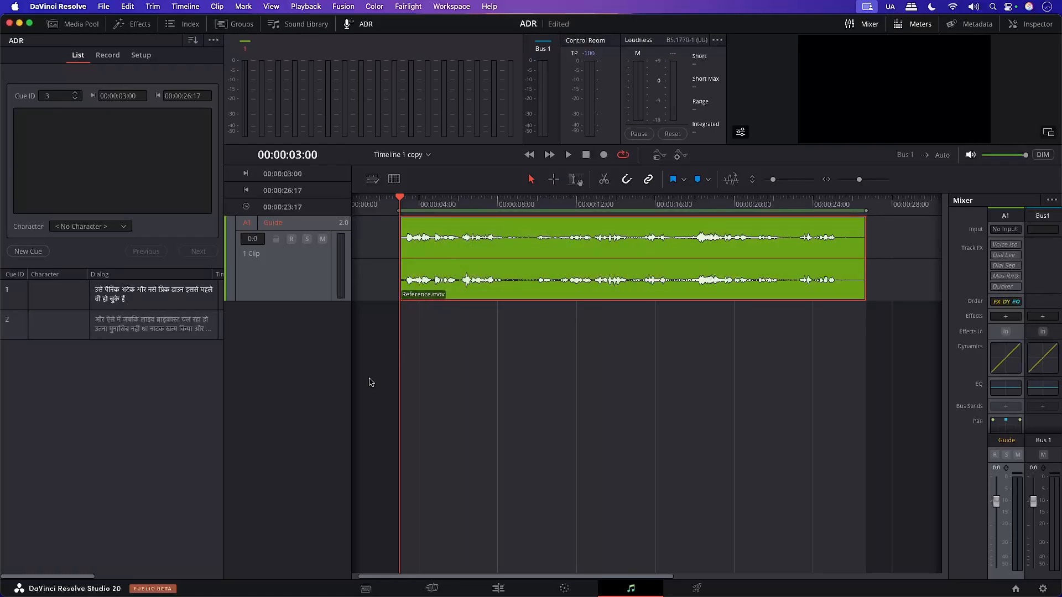
- Review the dialogue of cues 2 and 1 and open cue 1 in the ADR recording view
{"action": "left_click", "coordinate": [66, 331]}
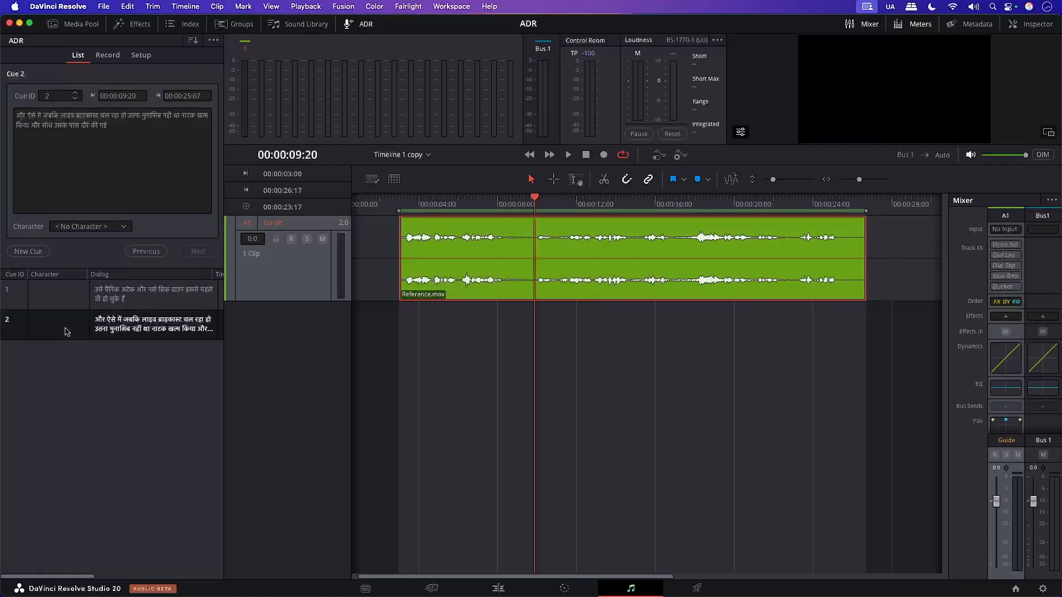
{"action": "left_click", "coordinate": [66, 302]}
{"action": "left_click", "coordinate": [108, 55]}
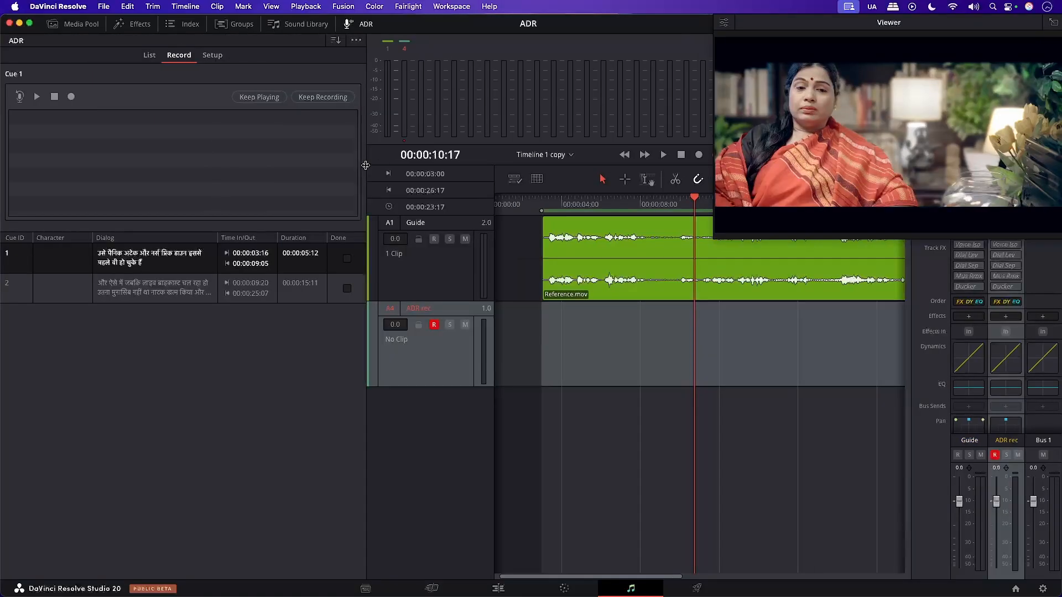
{"action": "left_click", "coordinate": [62, 268]}
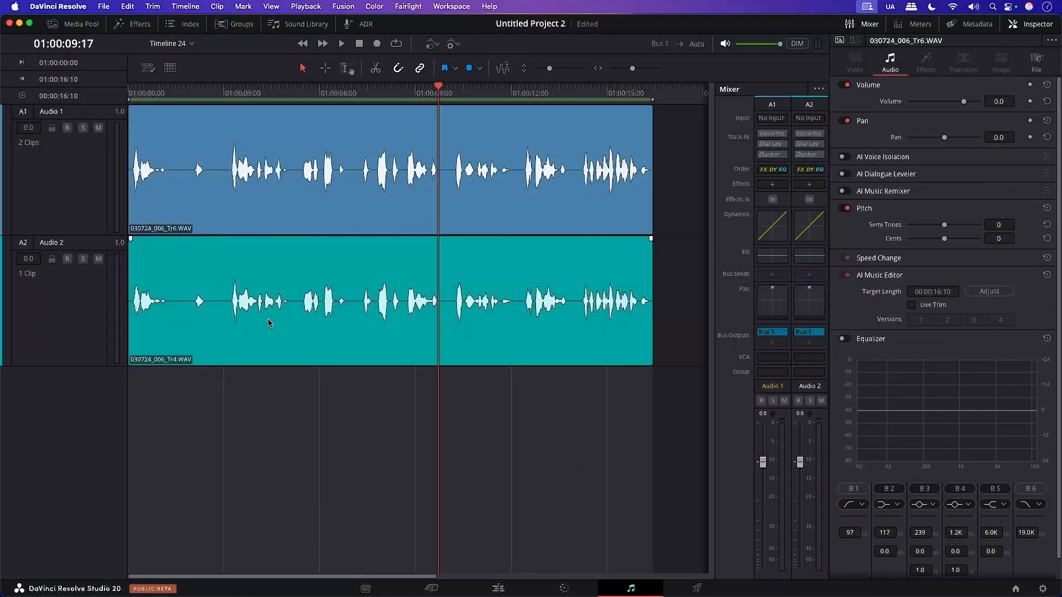
- Play the 030724_006_Tr4.WAV boom clip from about 01:00:02:19 with the Audio 2 track soloed
{"action": "left_click", "coordinate": [268, 323]}
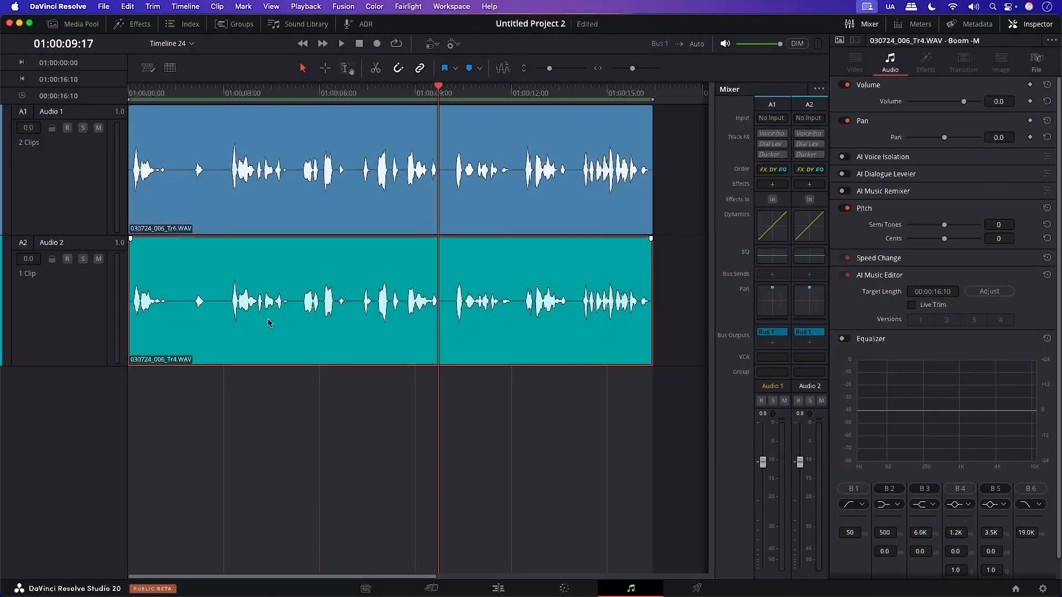
{"action": "left_click", "coordinate": [256, 214]}
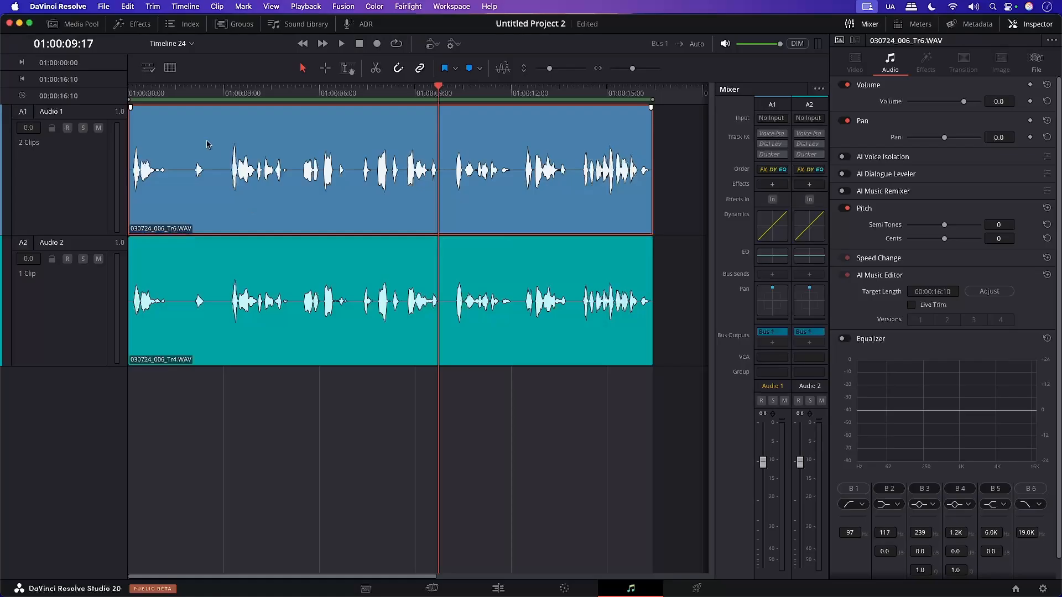
{"action": "left_click", "coordinate": [219, 87]}
{"action": "left_click", "coordinate": [233, 343]}
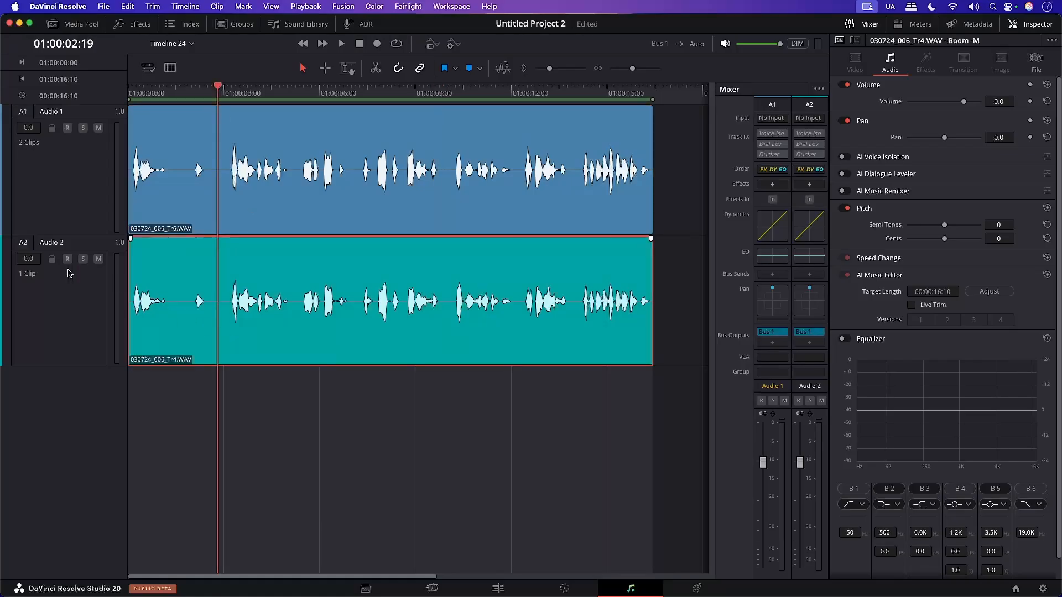
{"action": "key", "text": "space"}
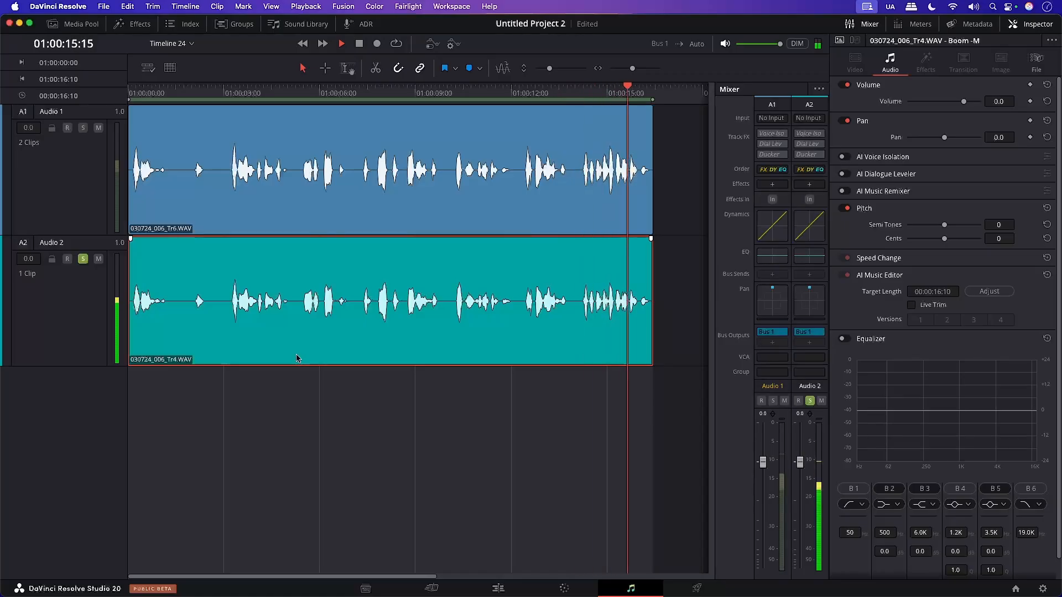
- Solo Audio 1 instead of Audio 2 and play the 030724_006_Tr6.WAV clip from about 01:00:03:00 for comparison
{"action": "left_click", "coordinate": [223, 91]}
{"action": "left_click", "coordinate": [83, 259]}
{"action": "left_click", "coordinate": [83, 127]}
{"action": "left_click", "coordinate": [293, 203]}
{"action": "key", "text": "space"}
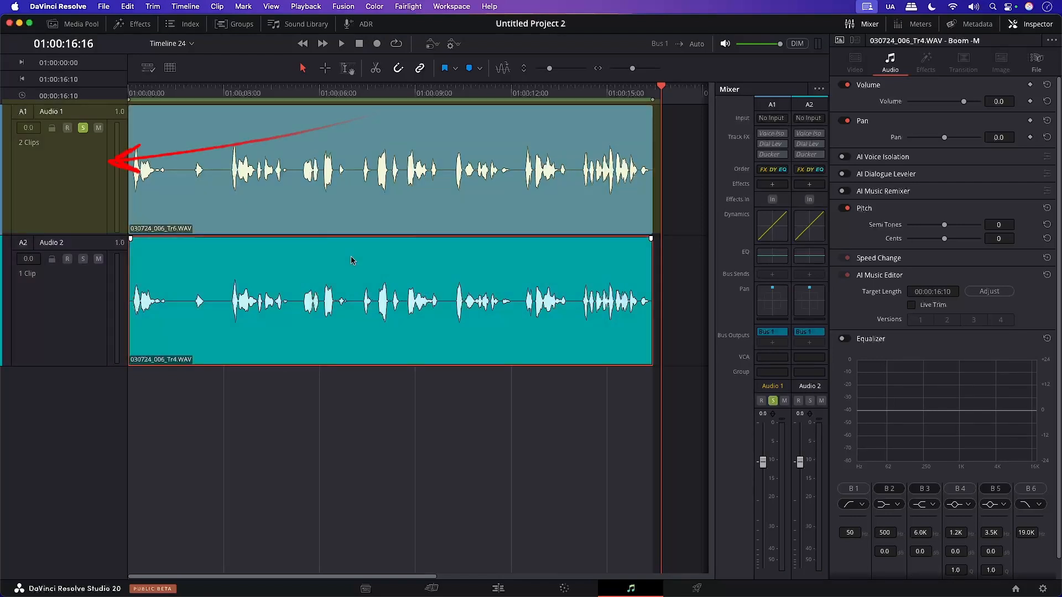
- Capture the EQ profile of the 030724_006_Tr4.WAV boom clip on Audio 2 with EQ Matcher
{"action": "right_click", "coordinate": [351, 257]}
{"action": "mouse_move", "coordinate": [427, 335]}
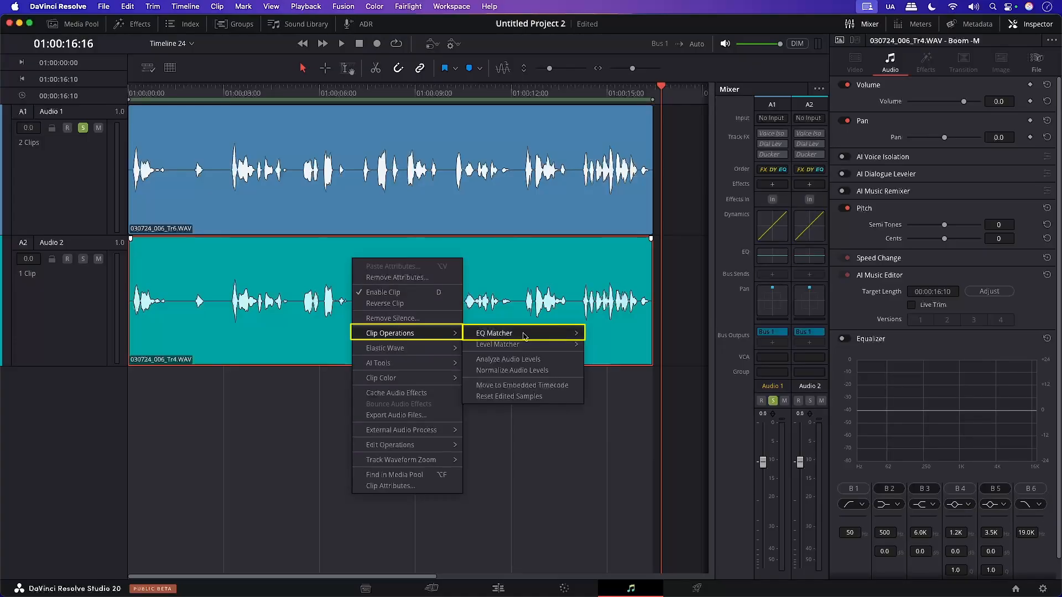
{"action": "left_click", "coordinate": [636, 335]}
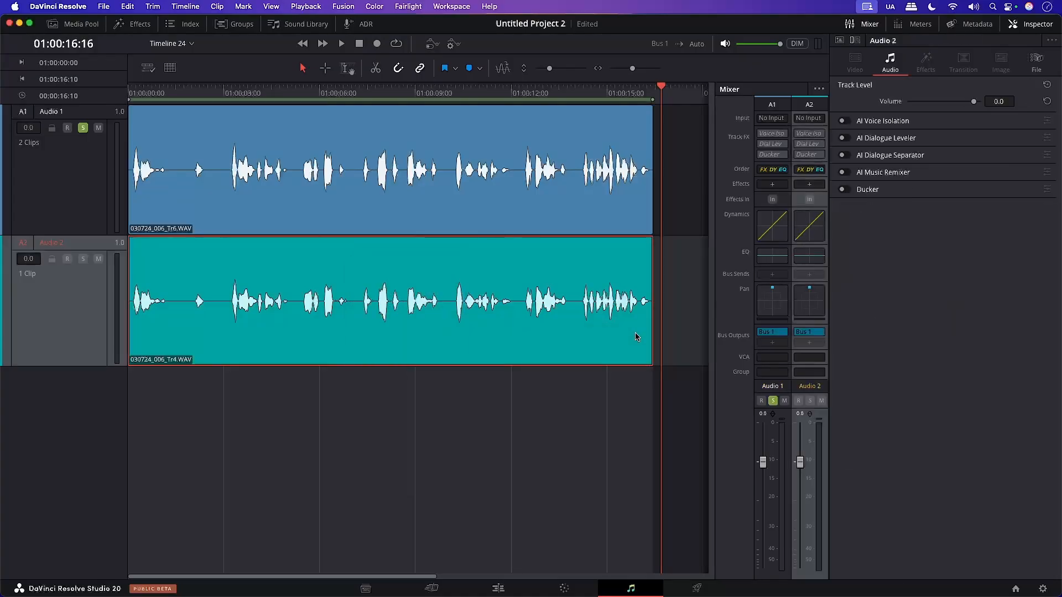
- Apply the captured EQ profile to the clip EQ of 030724_006_Tr6.WAV on Audio 1 with EQ Matcher
{"action": "left_click", "coordinate": [434, 222]}
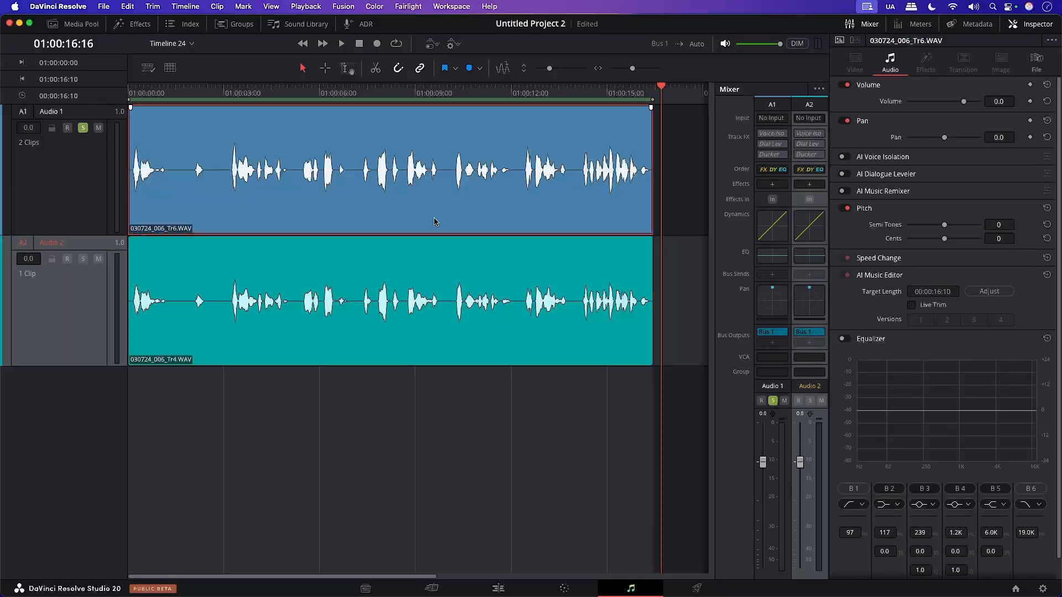
{"action": "right_click", "coordinate": [349, 119]}
{"action": "mouse_move", "coordinate": [401, 195]}
{"action": "mouse_move", "coordinate": [527, 195]}
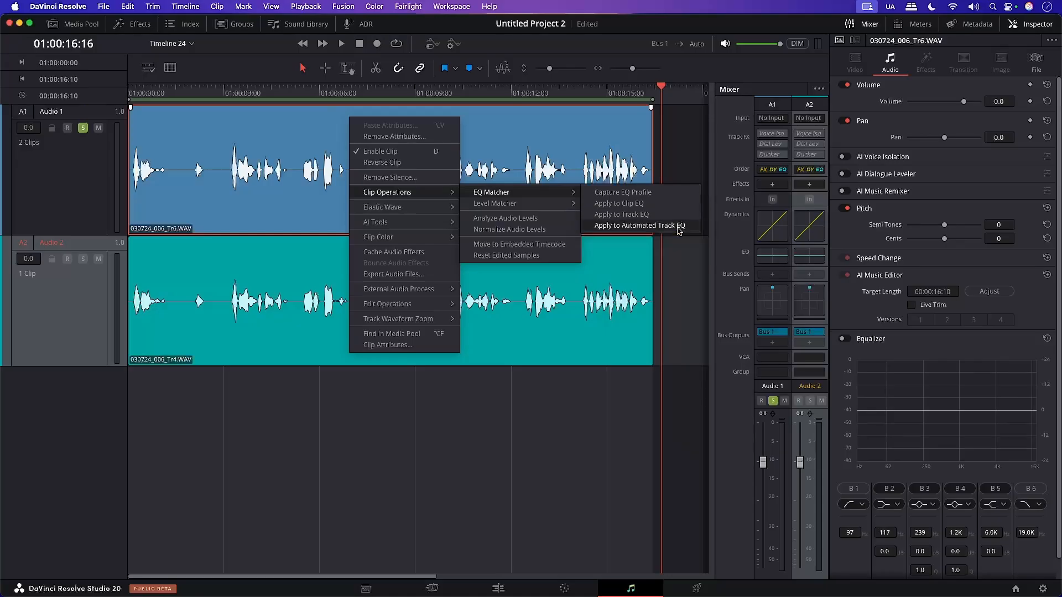
{"action": "left_click", "coordinate": [667, 204]}
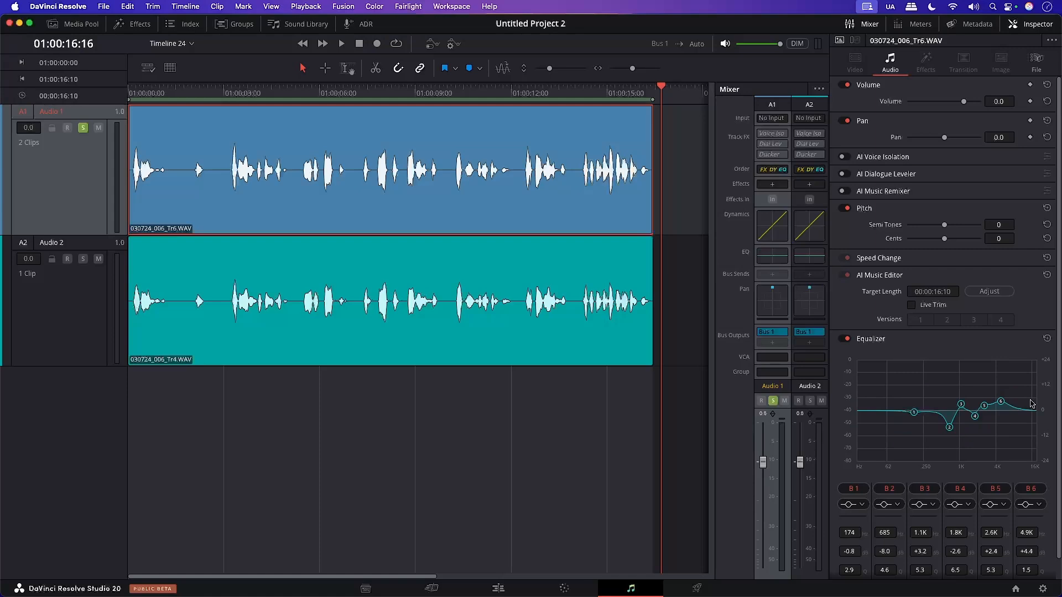
- Play the EQ-matched Audio 1 clip from about 01:00:03:00 to check how it sounds
{"action": "left_click", "coordinate": [221, 93]}
{"action": "key", "text": "space"}
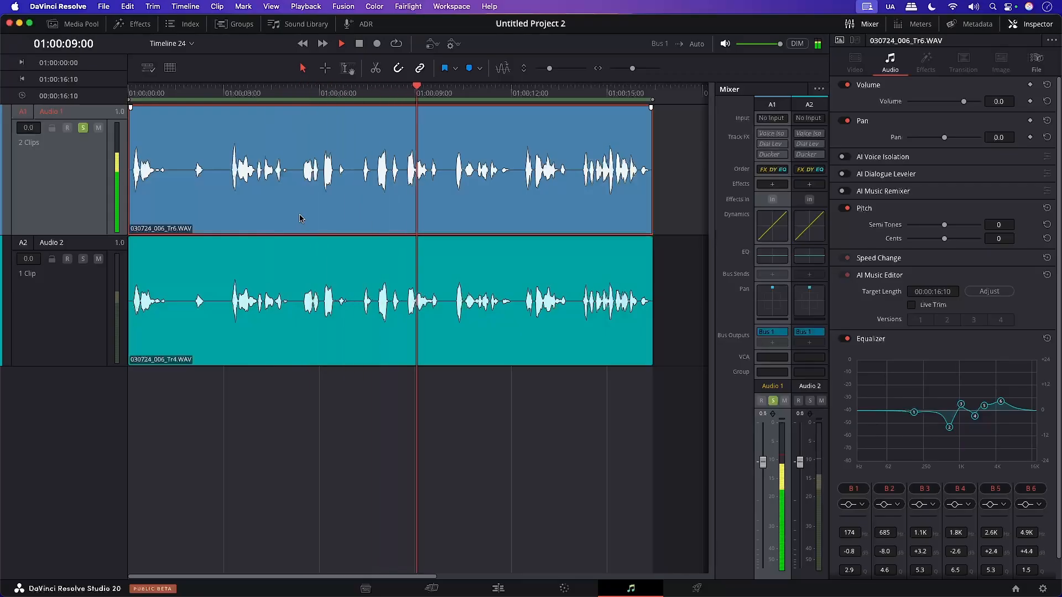
{"action": "key", "text": "space"}
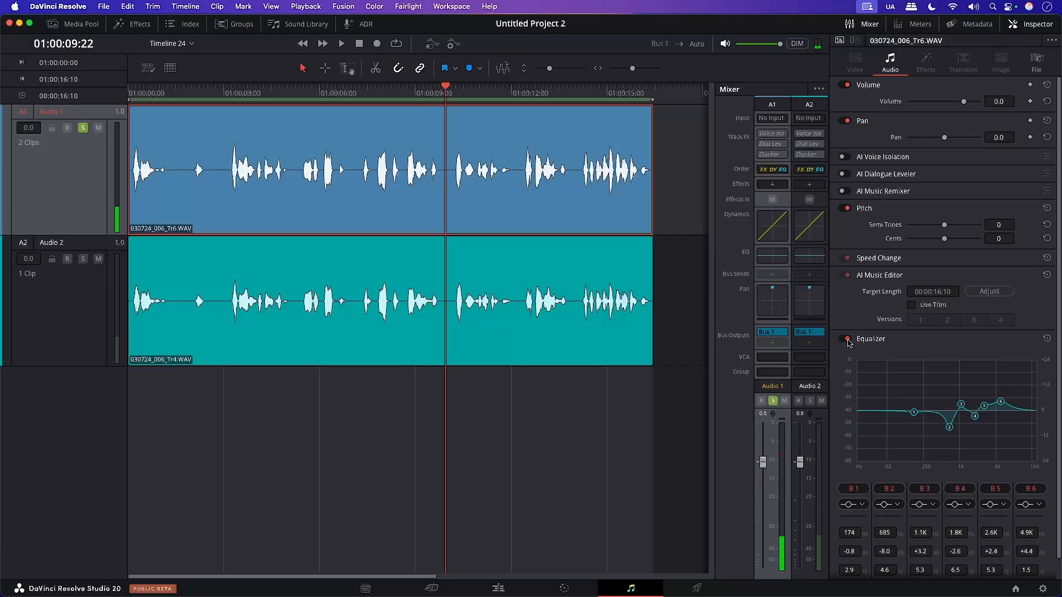
- Play the Audio 1 clip from about 01:00:03:00 with its clip equalizer bypassed, and re-enable the equalizer
{"action": "left_click", "coordinate": [223, 92]}
{"action": "key", "text": "space"}
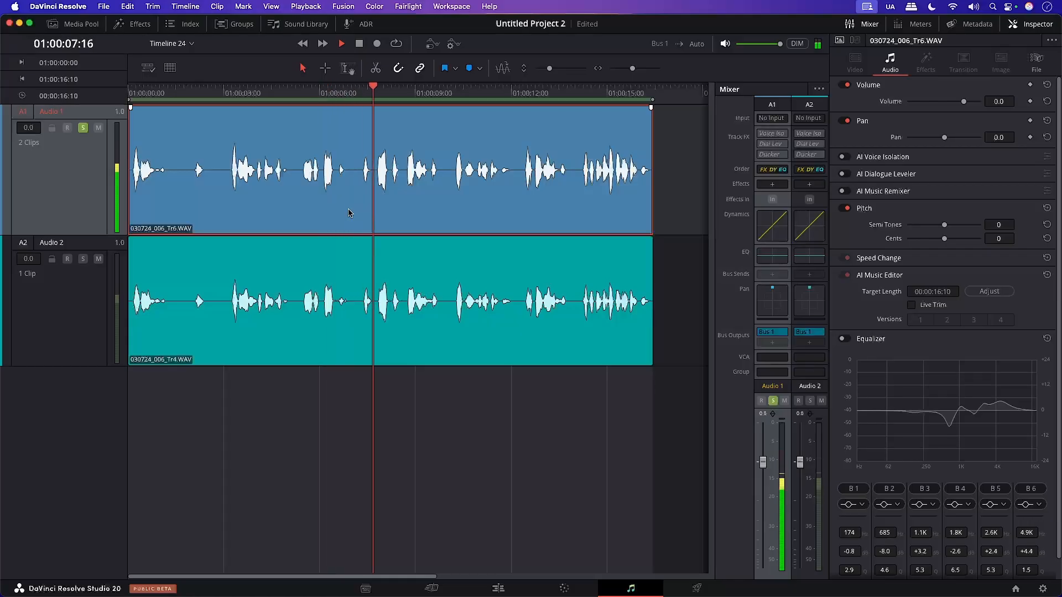
{"action": "key", "text": "space"}
{"action": "left_click", "coordinate": [845, 338]}
- Change band 6 of the Audio 1 clip equalizer to a high shelf at about 3.6K with +6.3 dB gain
{"action": "left_click", "coordinate": [1033, 505]}
{"action": "left_click", "coordinate": [1032, 567]}
{"action": "left_click_drag", "start_coordinate": [993, 400], "coordinate": [993, 397]}
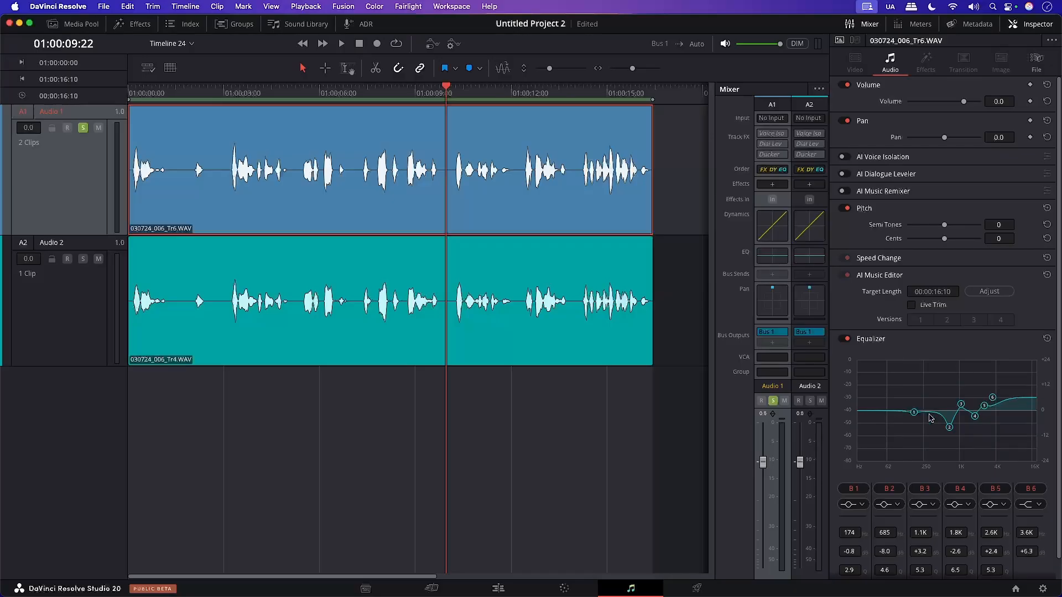
- Play the Audio 1 clip from about 01:00:03:00 to hear the effect of the band 6 high shelf
{"action": "left_click", "coordinate": [224, 91]}
{"action": "key", "text": "space"}
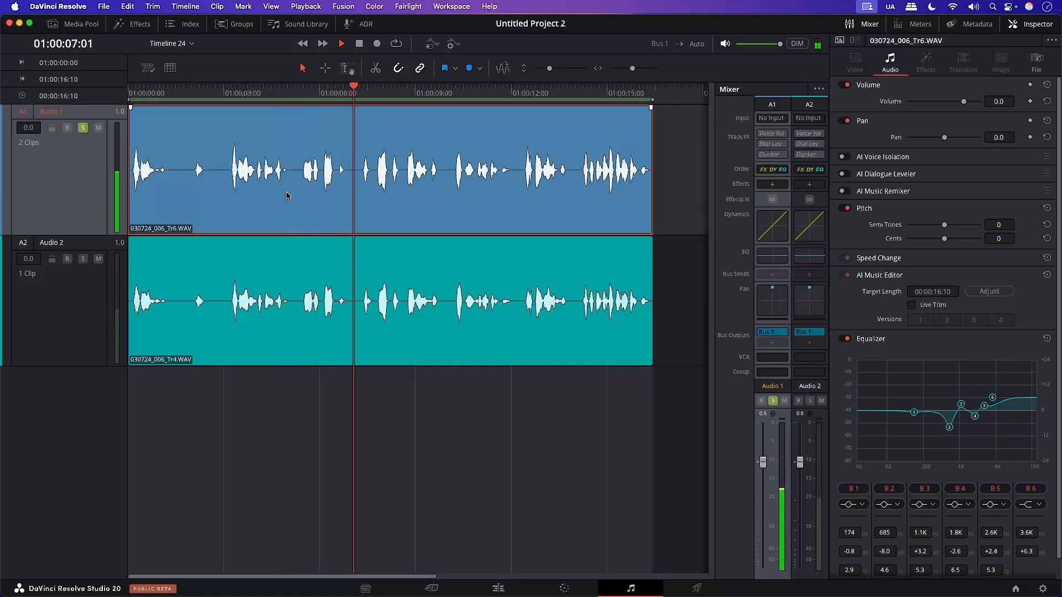
{"action": "left_click", "coordinate": [215, 94]}
{"action": "key", "text": "space"}
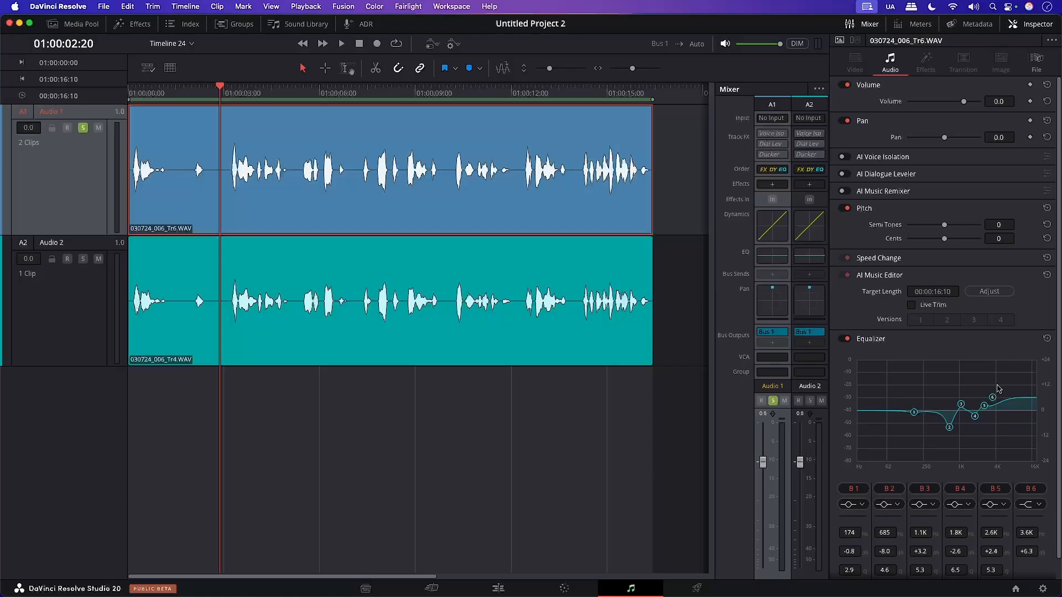
- Reset the Audio 1 clip equalizer and apply the captured EQ profile to the track EQ with EQ Matcher
{"action": "left_click", "coordinate": [1047, 340]}
{"action": "right_click", "coordinate": [310, 128]}
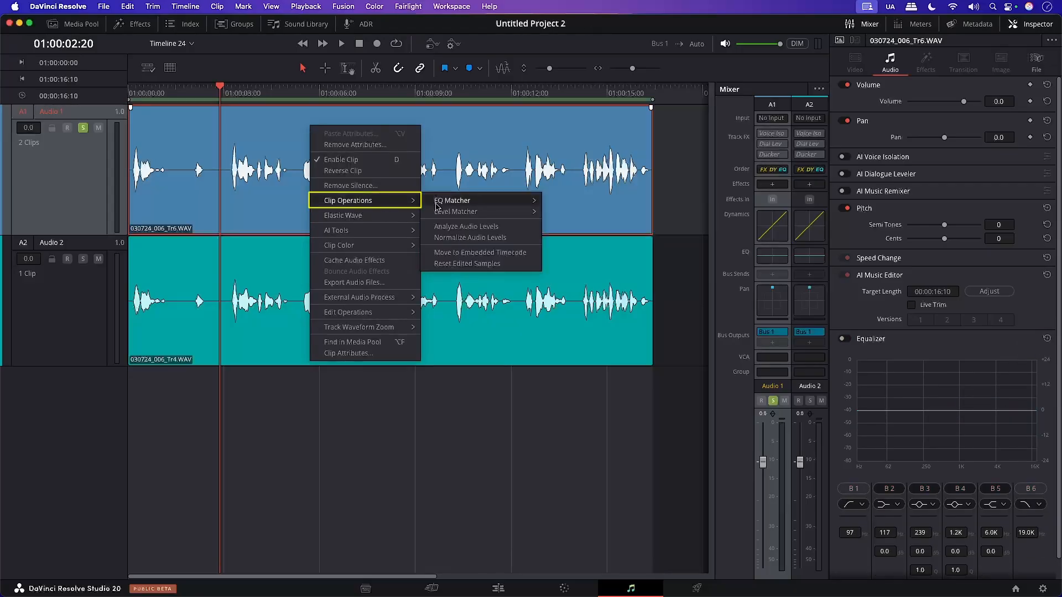
{"action": "left_click", "coordinate": [567, 224]}
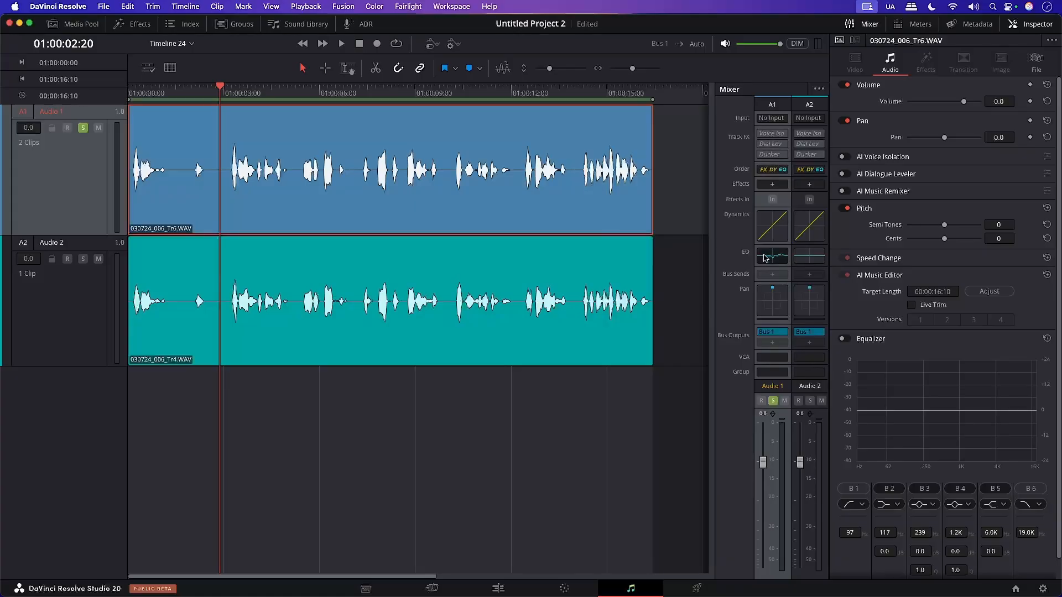
- Inspect the matched curve in the Audio 1 track equalizer, reset the equalizer to its default and close it
{"action": "left_click", "coordinate": [765, 257]}
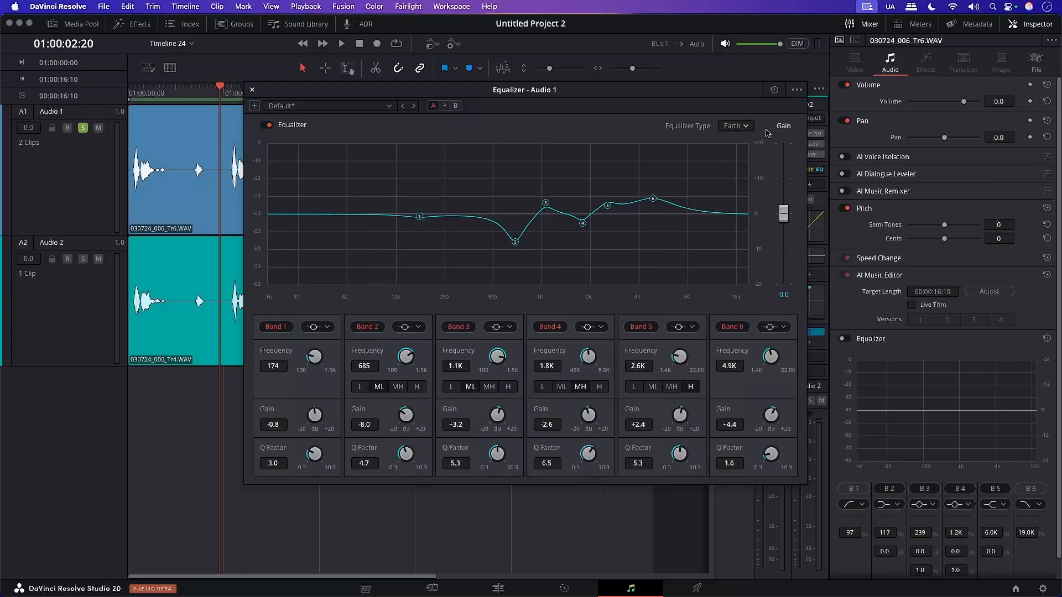
{"action": "left_click", "coordinate": [774, 91]}
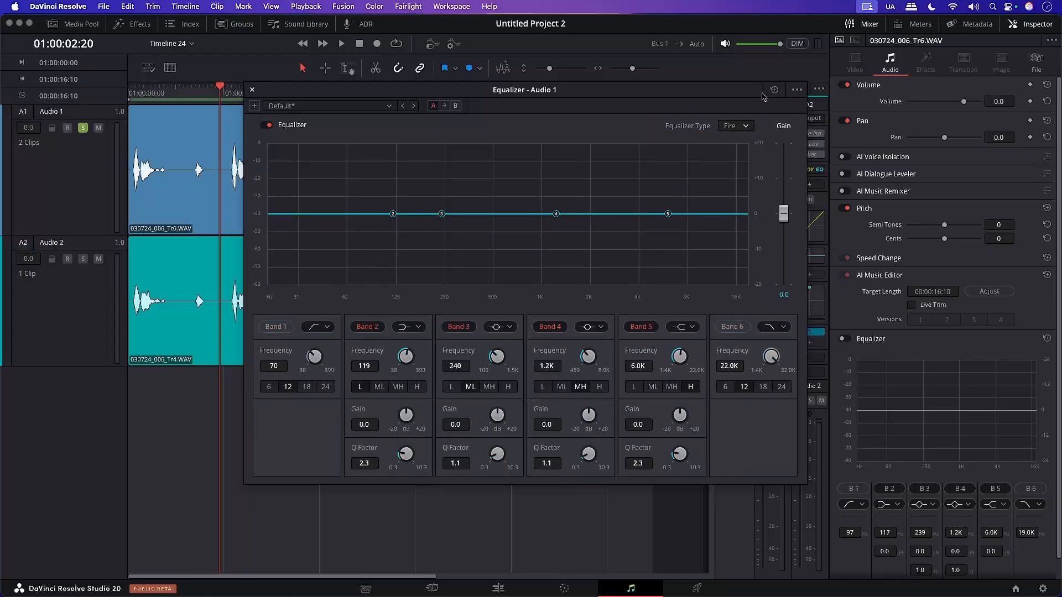
{"action": "left_click", "coordinate": [253, 90]}
{"action": "right_click", "coordinate": [304, 137]}
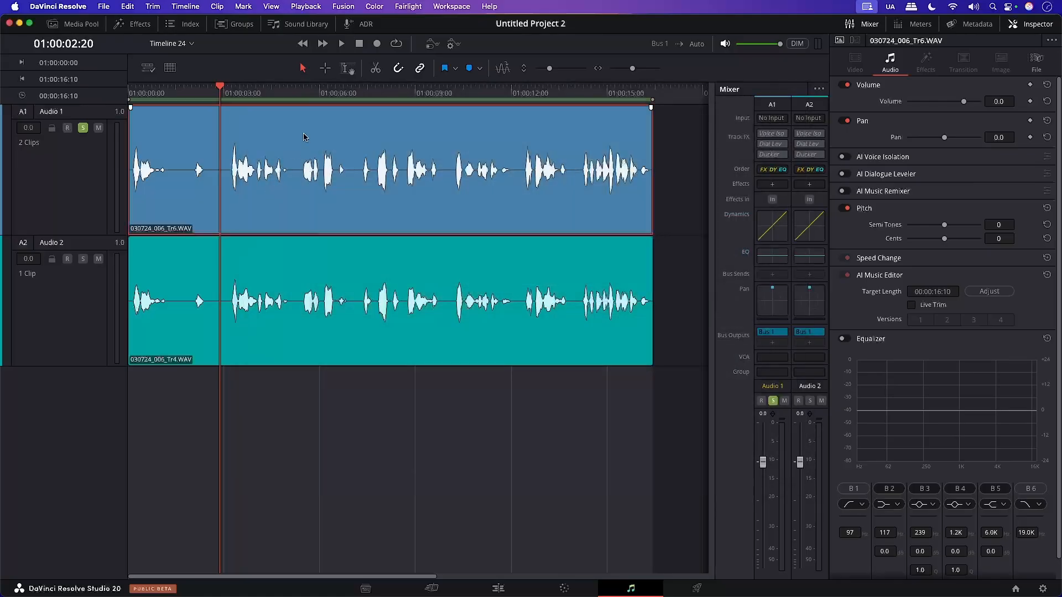
{"action": "mouse_move", "coordinate": [354, 210]}
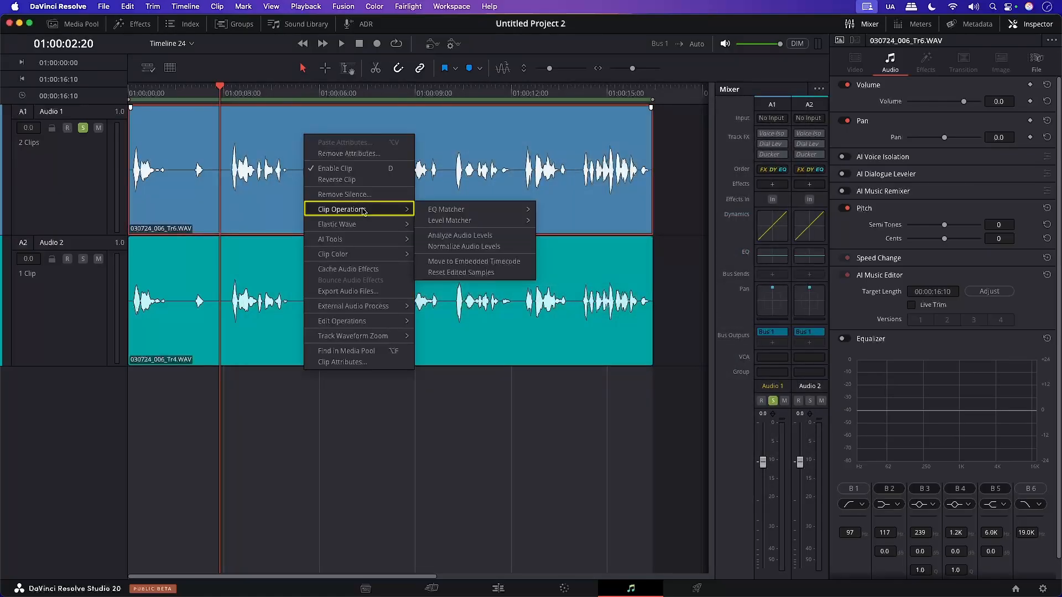
{"action": "mouse_move", "coordinate": [501, 209]}
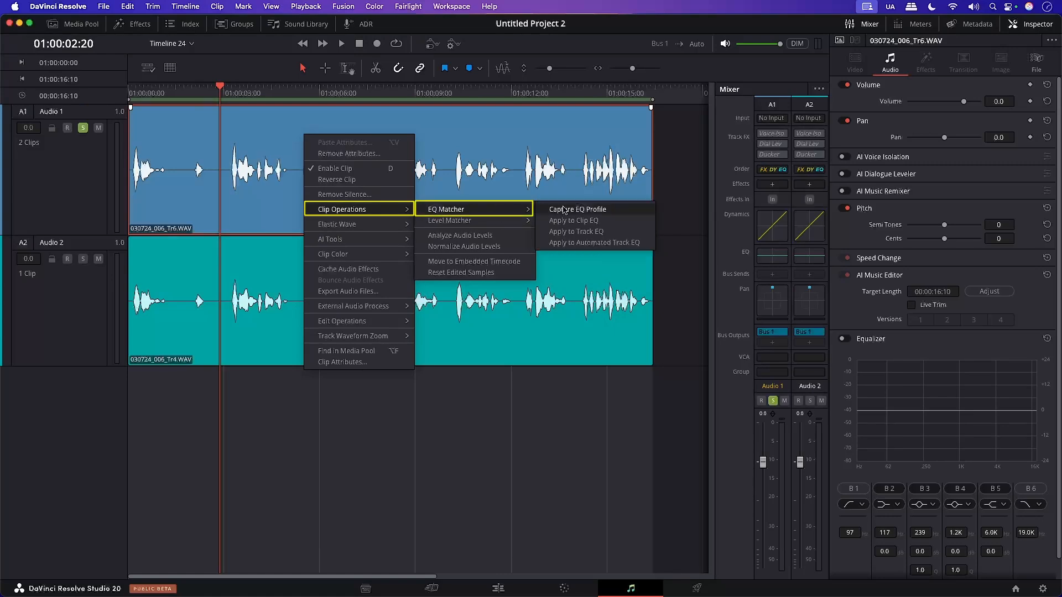
{"action": "left_click", "coordinate": [648, 247]}
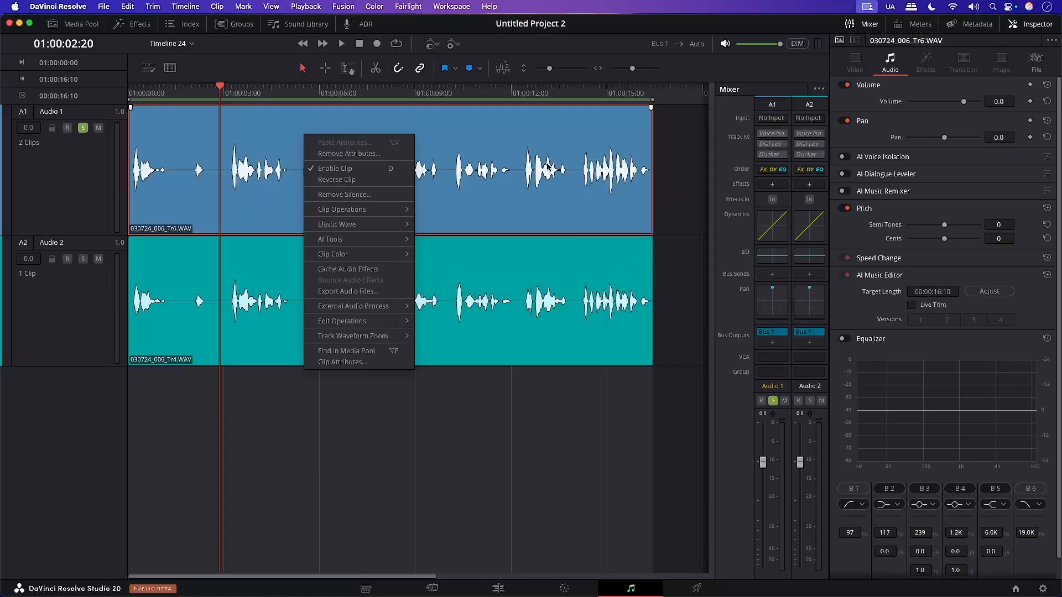
- Split the 030724_006_Tr6.WAV clip on Audio 1 into three clips at about 01:00:05:05 and 01:00:12:02
{"action": "key", "text": "super+b"}
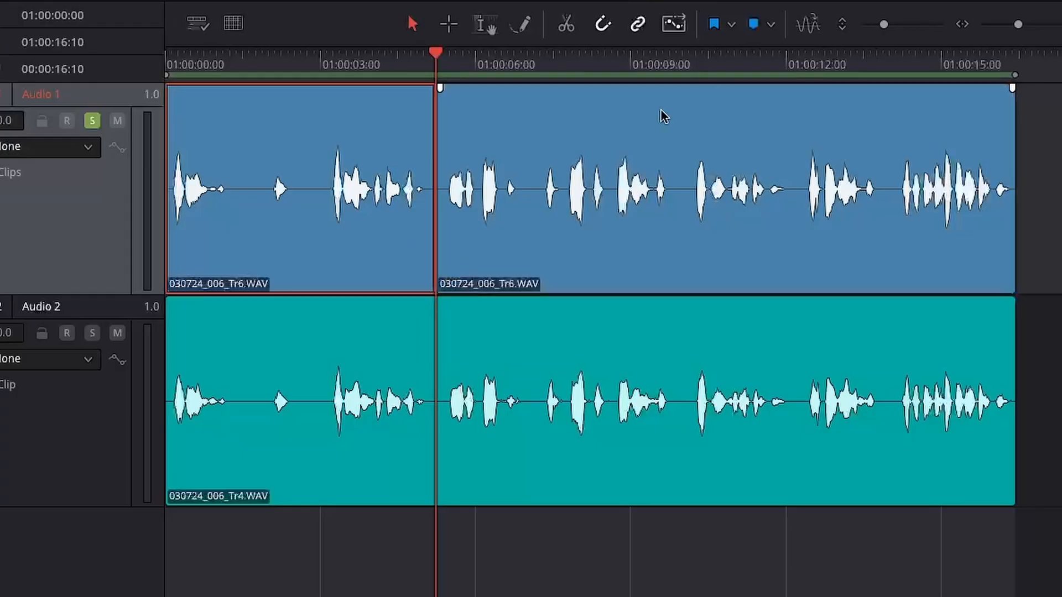
{"action": "left_click_drag", "start_coordinate": [773, 59], "coordinate": [793, 61]}
{"action": "left_click", "coordinate": [797, 209]}
{"action": "key", "text": "super+b"}
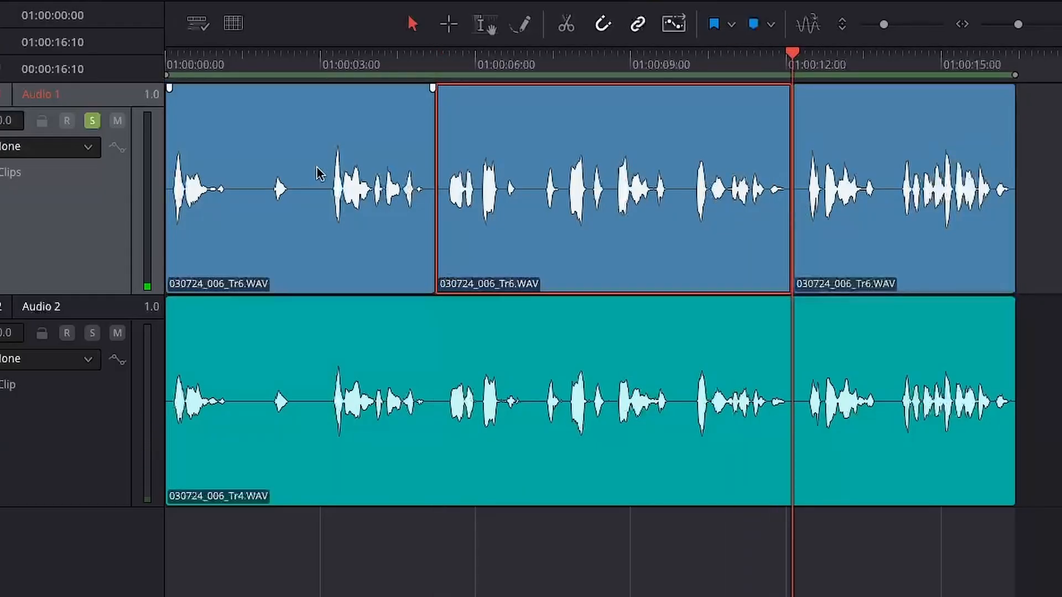
{"action": "left_click", "coordinate": [839, 215]}
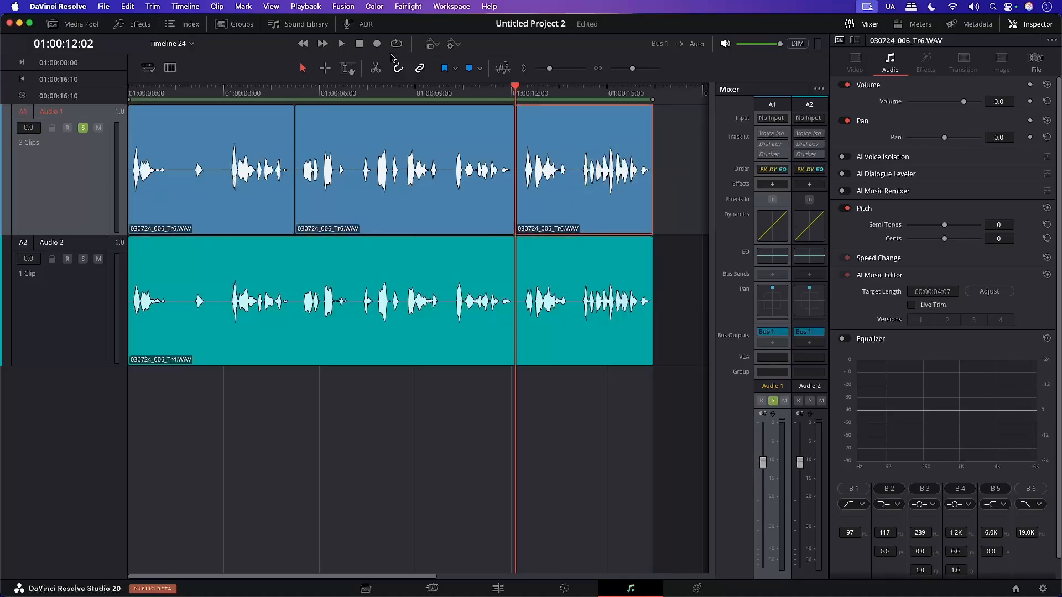
- Turn on automation for the Audio 1 track and open its track equalizer clear of the clips
{"action": "left_click", "coordinate": [432, 43]}
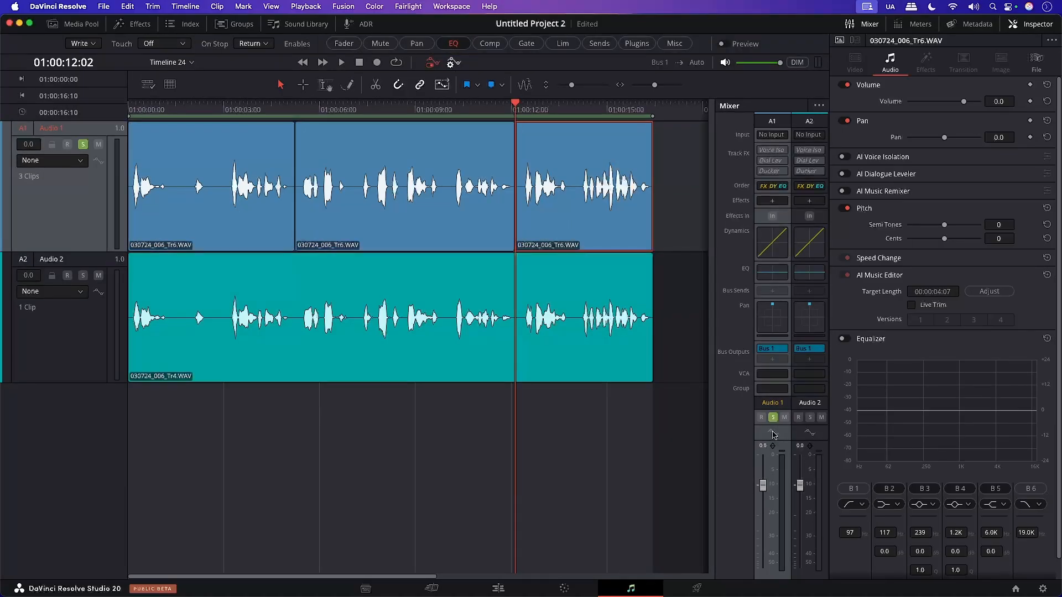
{"action": "double_click", "coordinate": [772, 273]}
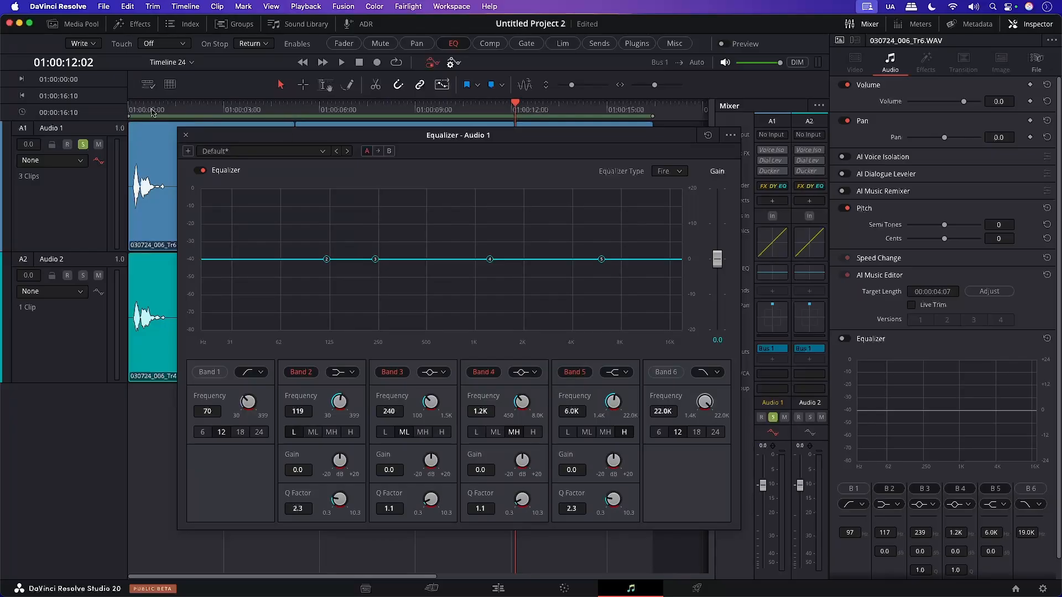
{"action": "left_click_drag", "start_coordinate": [245, 141], "coordinate": [256, 202]}
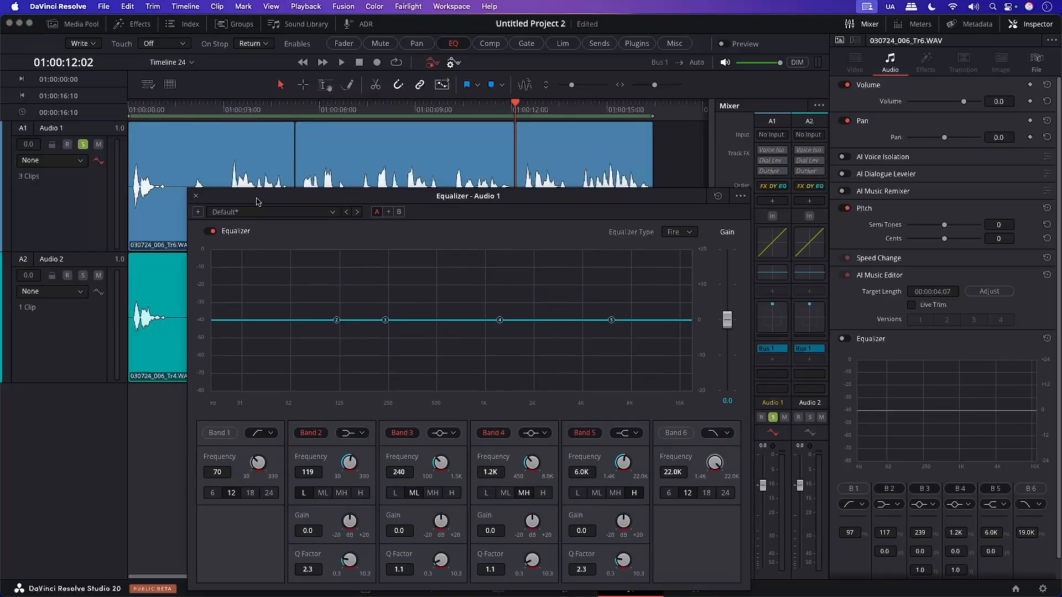
- Display the EQ Band 1 On/Off automation curve on the Audio 1 track
{"action": "left_click", "coordinate": [50, 163]}
{"action": "mouse_move", "coordinate": [55, 231]}
{"action": "mouse_move", "coordinate": [119, 253]}
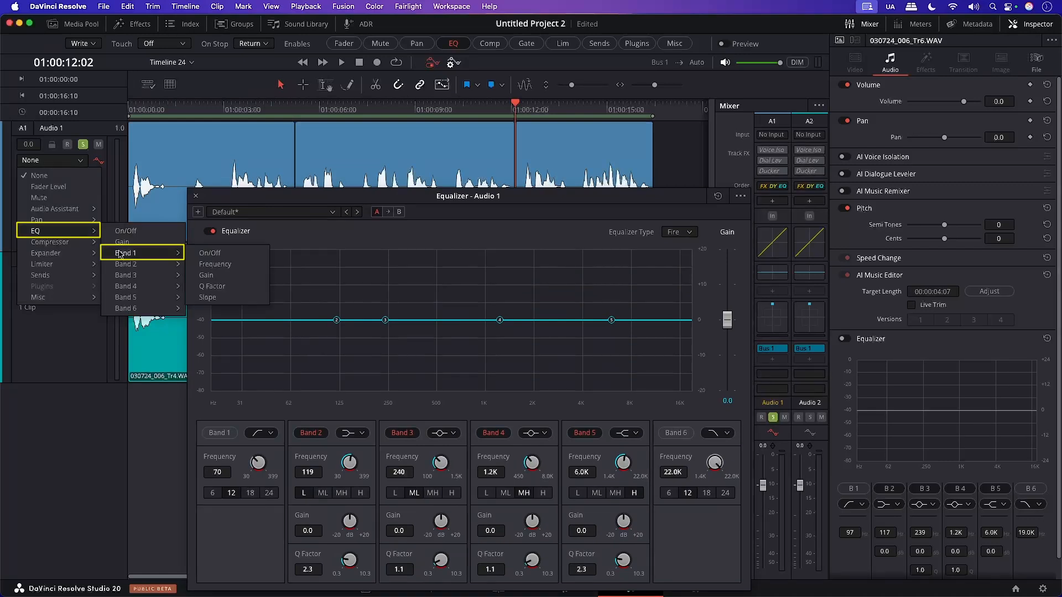
{"action": "left_click", "coordinate": [209, 252]}
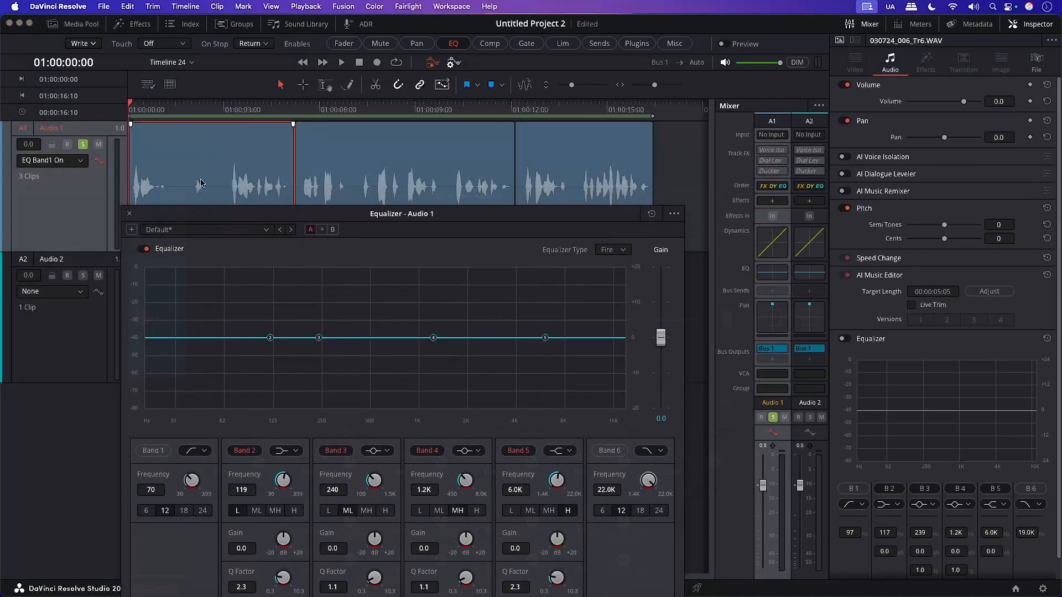
- Apply the captured EQ profile to the automated track EQ for the first Audio 1 clip with EQ Matcher
{"action": "right_click", "coordinate": [205, 160]}
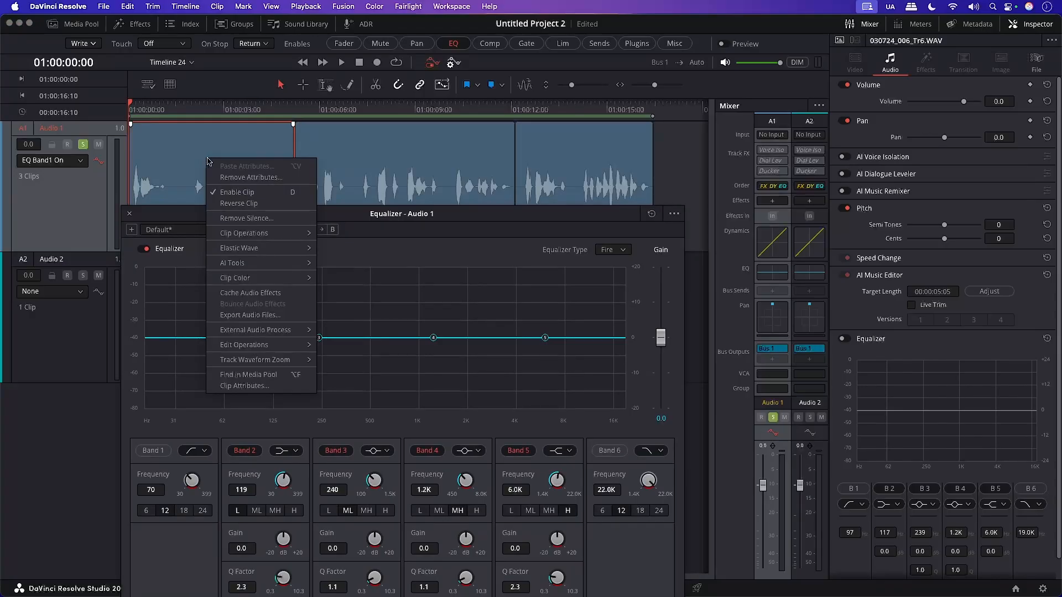
{"action": "mouse_move", "coordinate": [254, 233]}
{"action": "mouse_move", "coordinate": [359, 232]}
{"action": "left_click", "coordinate": [492, 267]}
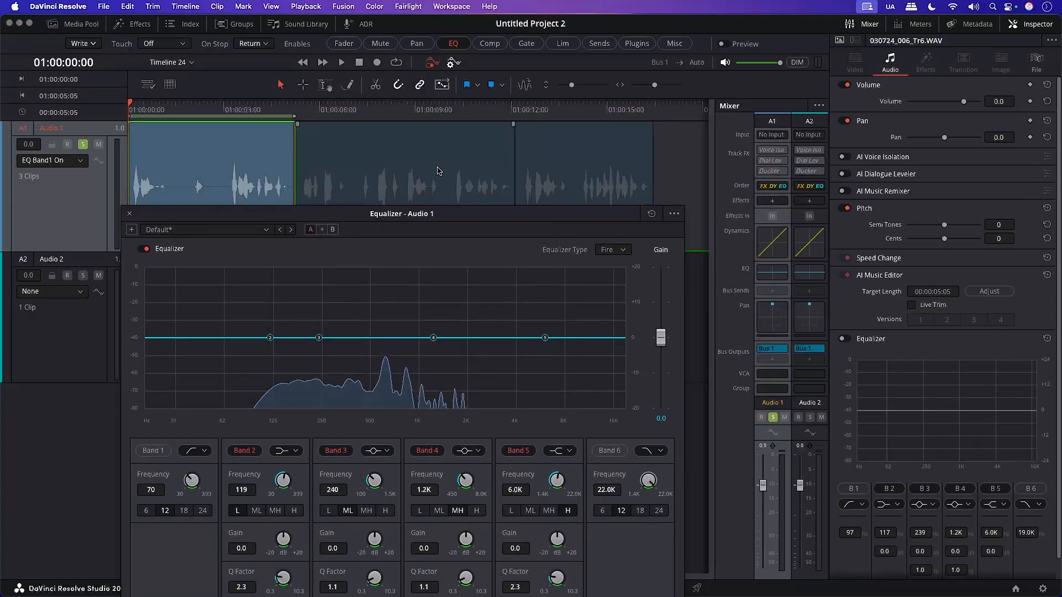
- Apply the captured EQ profile to the automated track EQ for the second and third Audio 1 clips
{"action": "right_click", "coordinate": [434, 161]}
{"action": "mouse_move", "coordinate": [482, 237]}
{"action": "mouse_move", "coordinate": [565, 237]}
{"action": "left_click", "coordinate": [758, 271]}
{"action": "right_click", "coordinate": [597, 160]}
{"action": "mouse_move", "coordinate": [644, 235]}
{"action": "mouse_move", "coordinate": [753, 237]}
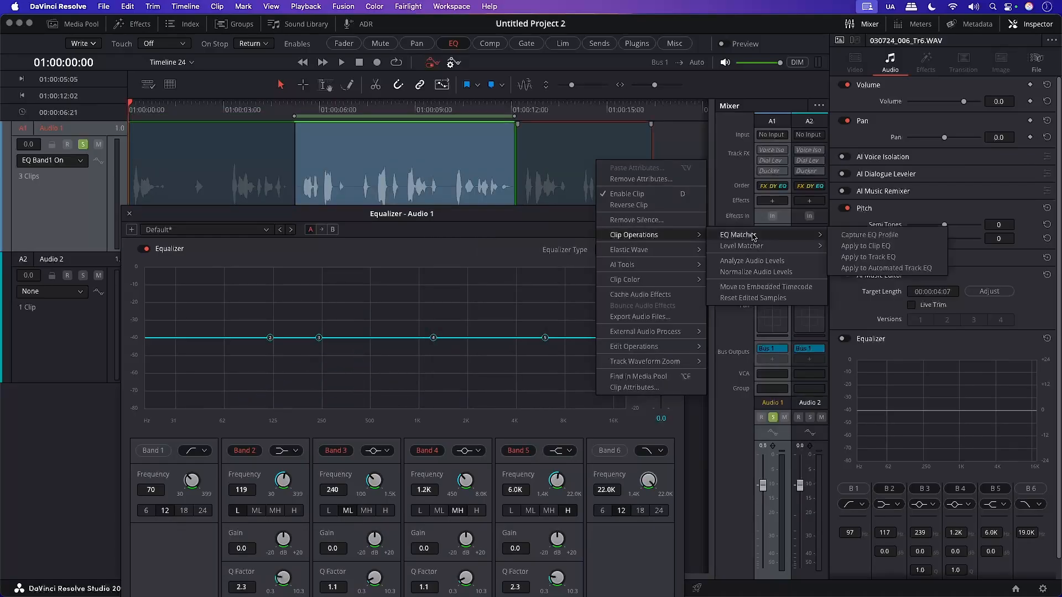
{"action": "left_click", "coordinate": [886, 267]}
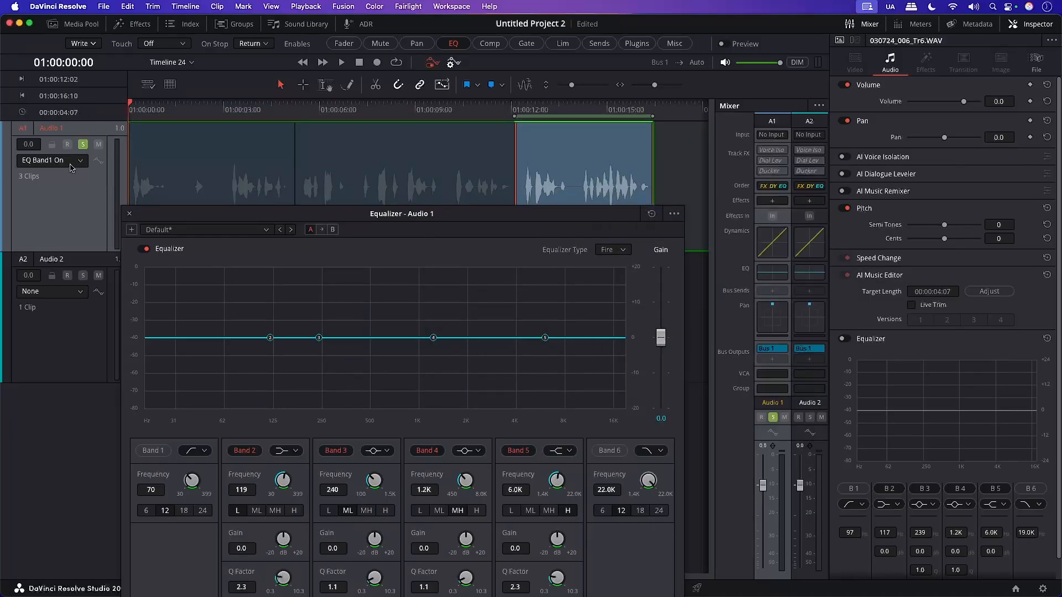
- Play all three Audio 1 clips from the start and inspect the automated track EQ at about 01:00:07:12
{"action": "key", "text": "space"}
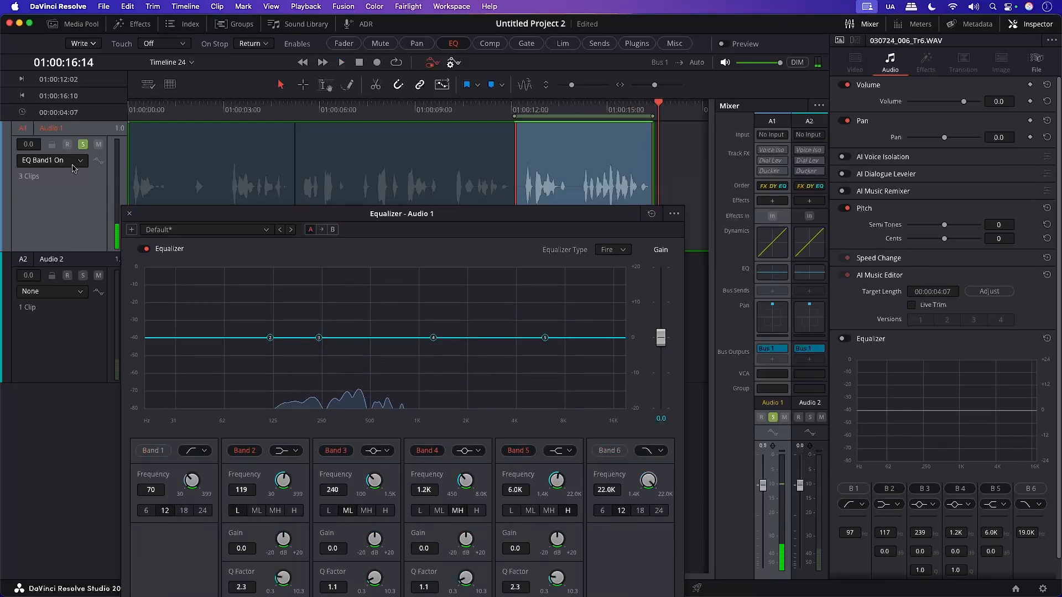
{"action": "left_click", "coordinate": [369, 110]}
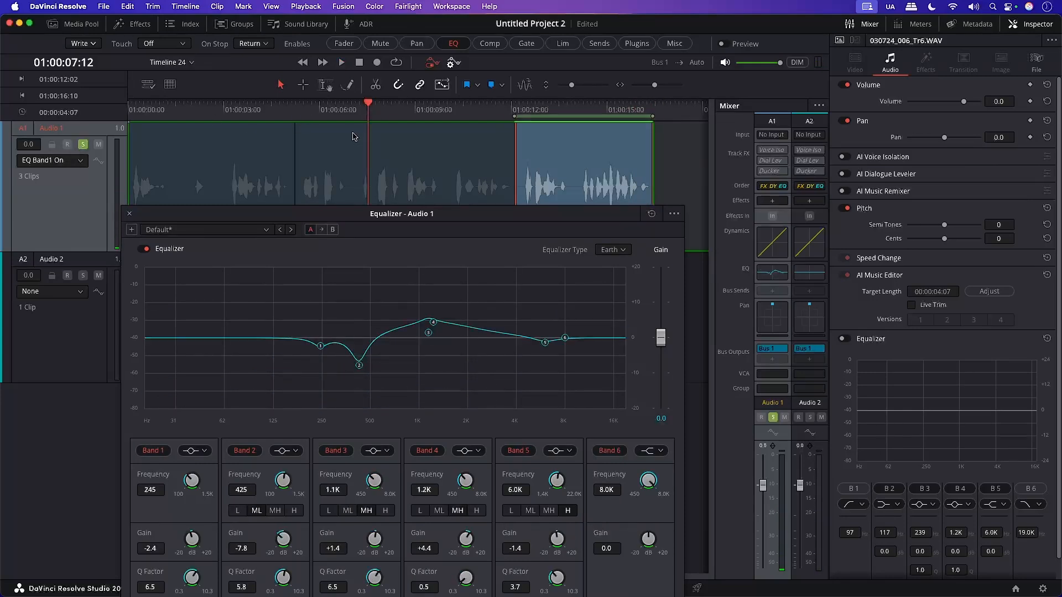
{"action": "left_click", "coordinate": [426, 163]}
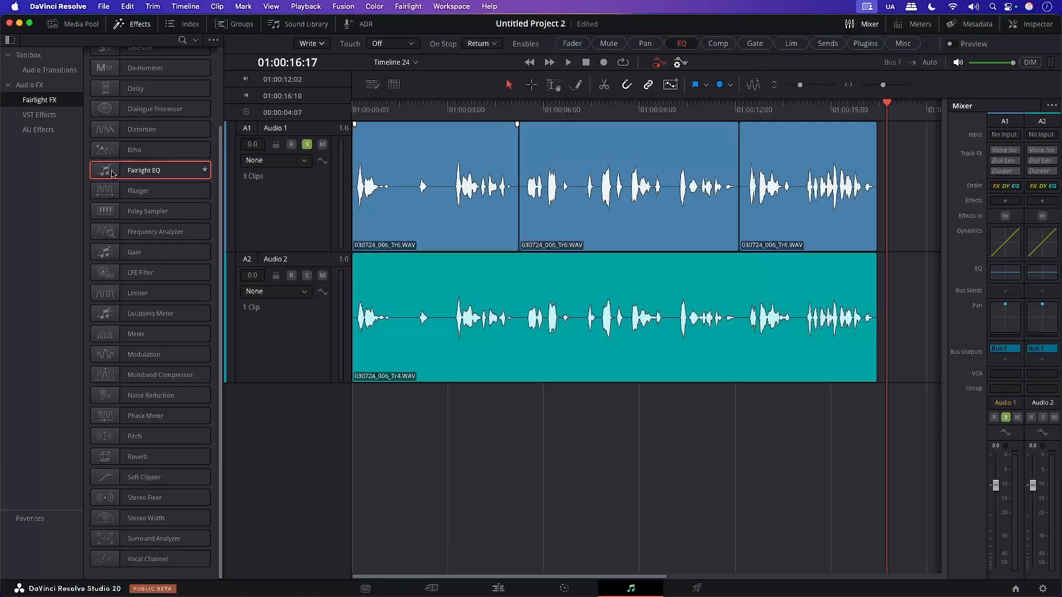
- Add the Fairlight EQ effect to the Audio 1 track and view the track's processing order options
{"action": "left_click_drag", "start_coordinate": [162, 174], "coordinate": [281, 221]}
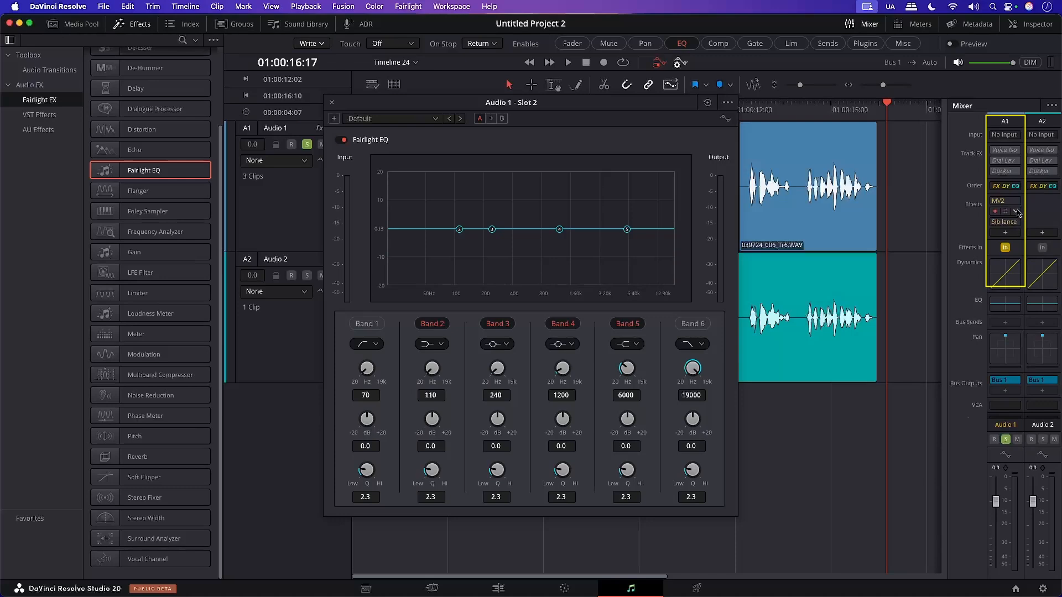
{"action": "mouse_move", "coordinate": [1002, 211]}
{"action": "left_mouse_down"}
{"action": "mouse_move", "coordinate": [1016, 228]}
{"action": "mouse_move", "coordinate": [1014, 212]}
{"action": "left_mouse_up"}
{"action": "left_click", "coordinate": [1013, 188]}
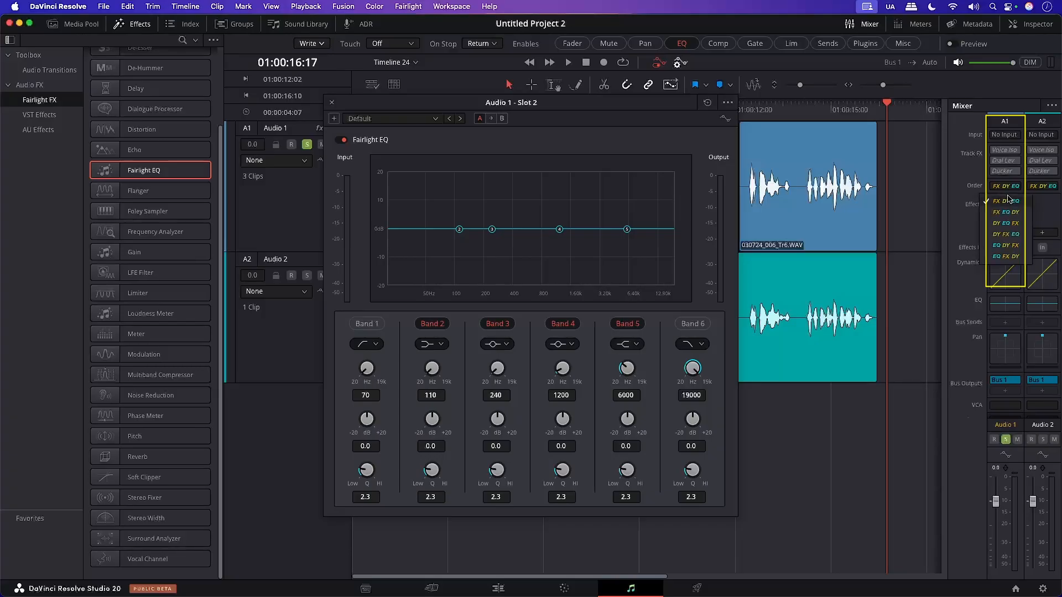
{"action": "left_click", "coordinate": [1053, 213]}
- Add the Fairlight EQ in Audio 1's slot 2 to a plugin chain and include the Multiband Compressor in it
{"action": "left_click", "coordinate": [727, 103]}
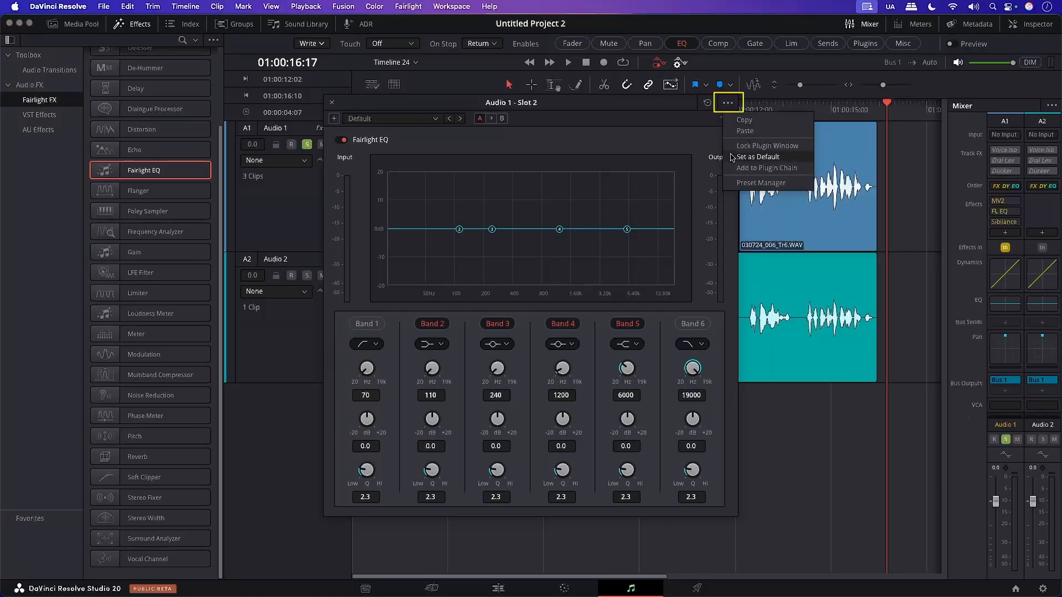
{"action": "left_click", "coordinate": [784, 169]}
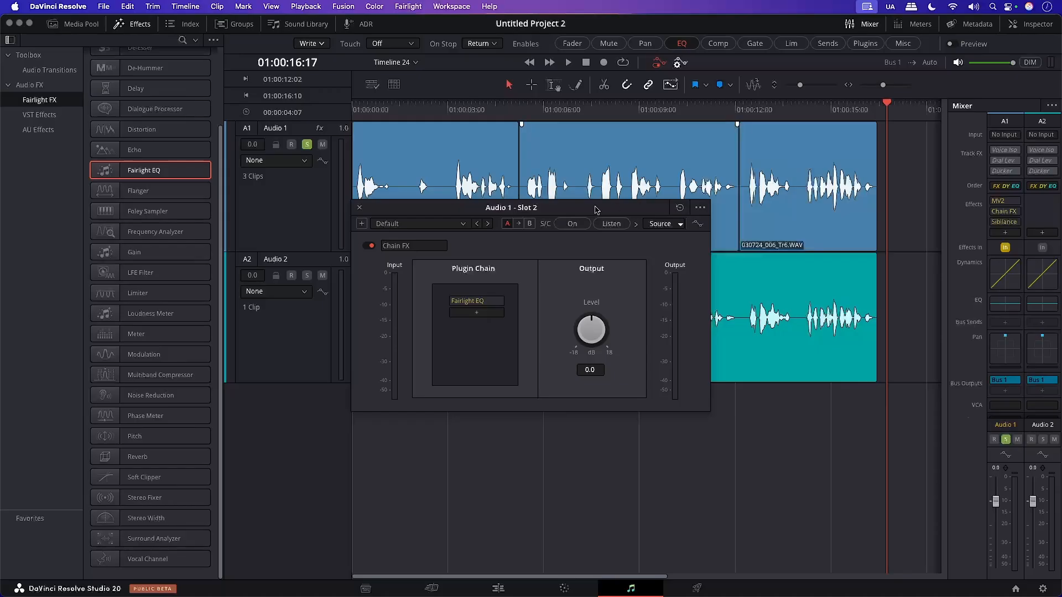
{"action": "left_click_drag", "start_coordinate": [594, 212], "coordinate": [651, 162]}
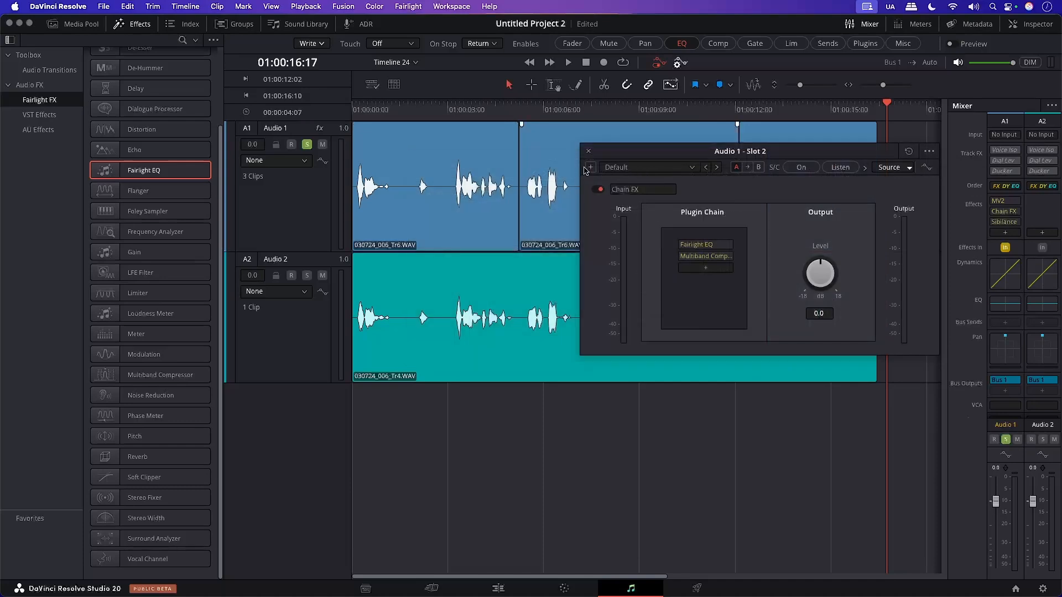
- Open the dialog for saving the plugin chain as a Chain FX preset and cancel it
{"action": "left_click", "coordinate": [590, 168]}
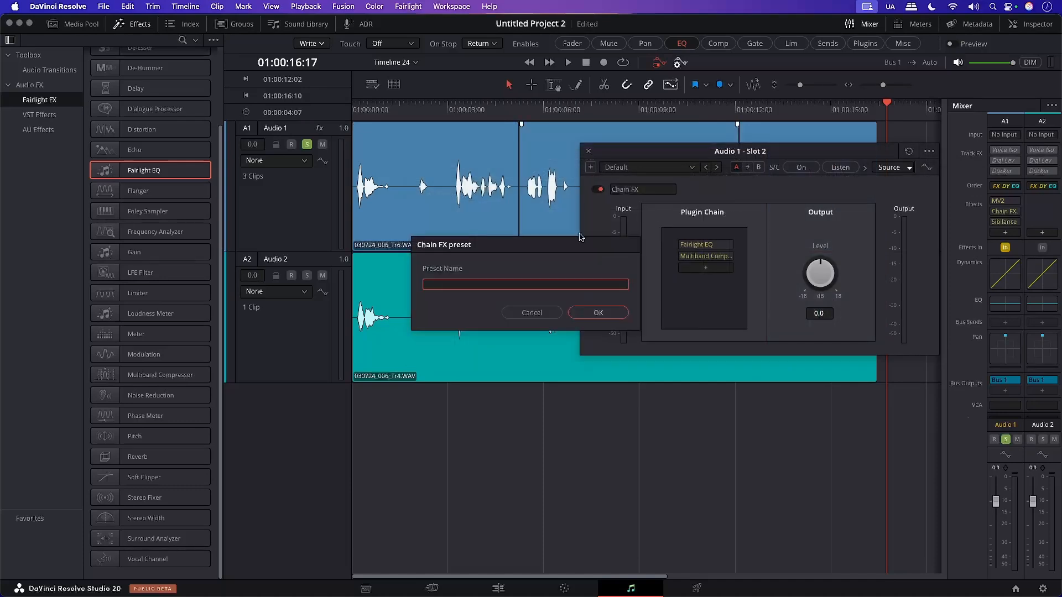
{"action": "left_click", "coordinate": [532, 313]}
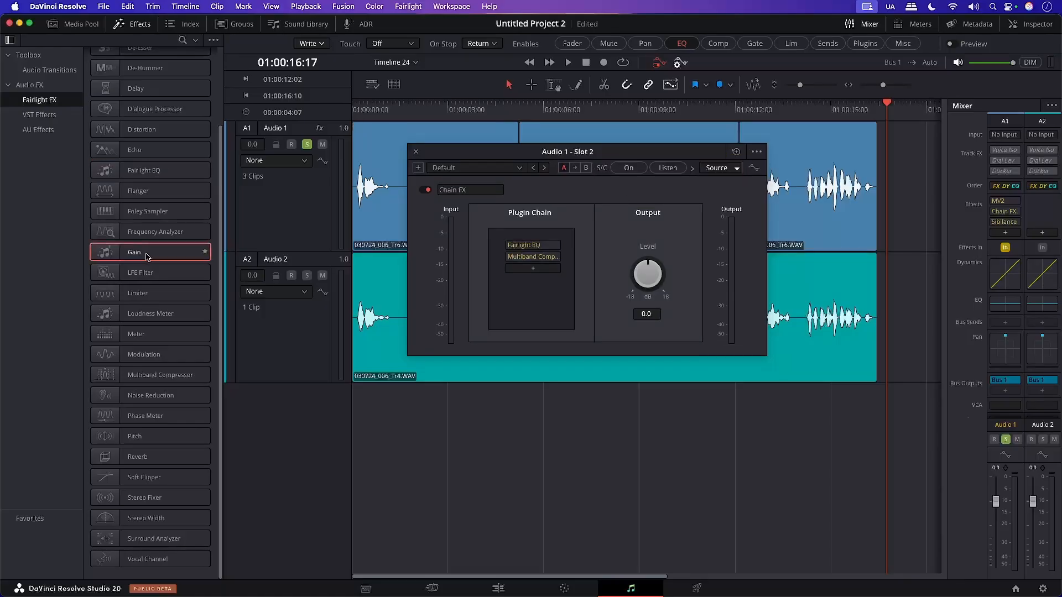
- Add the Gain effect to the end of the plugin chain and sweep its gain up to 48.0 dB and down to -48.0 dB
{"action": "left_click_drag", "start_coordinate": [139, 251], "coordinate": [537, 271]}
{"action": "left_click_drag", "start_coordinate": [494, 238], "coordinate": [686, 220]}
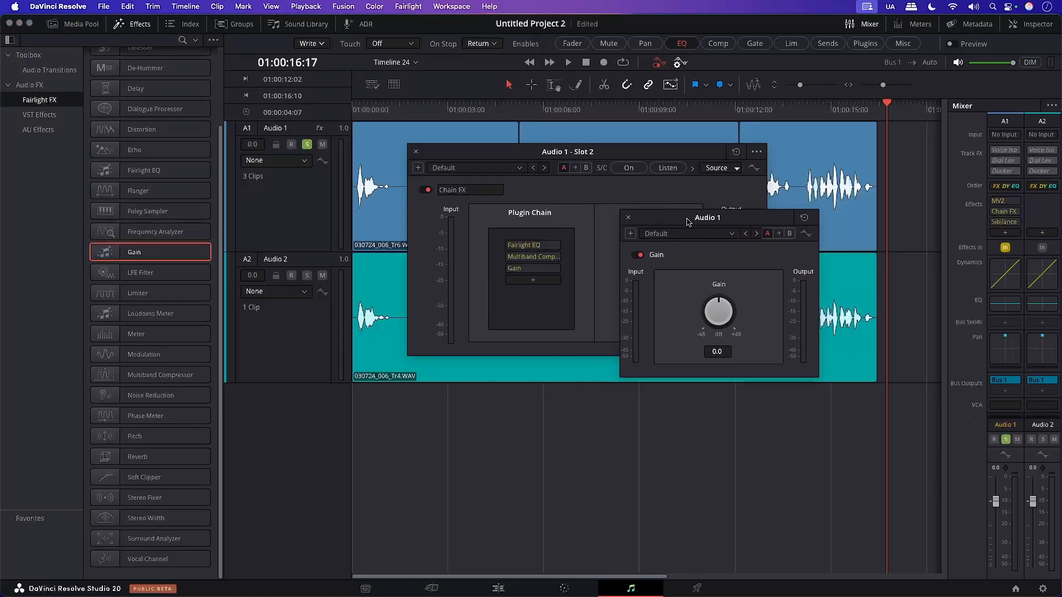
{"action": "left_click_drag", "start_coordinate": [713, 320], "coordinate": [1005, 48]}
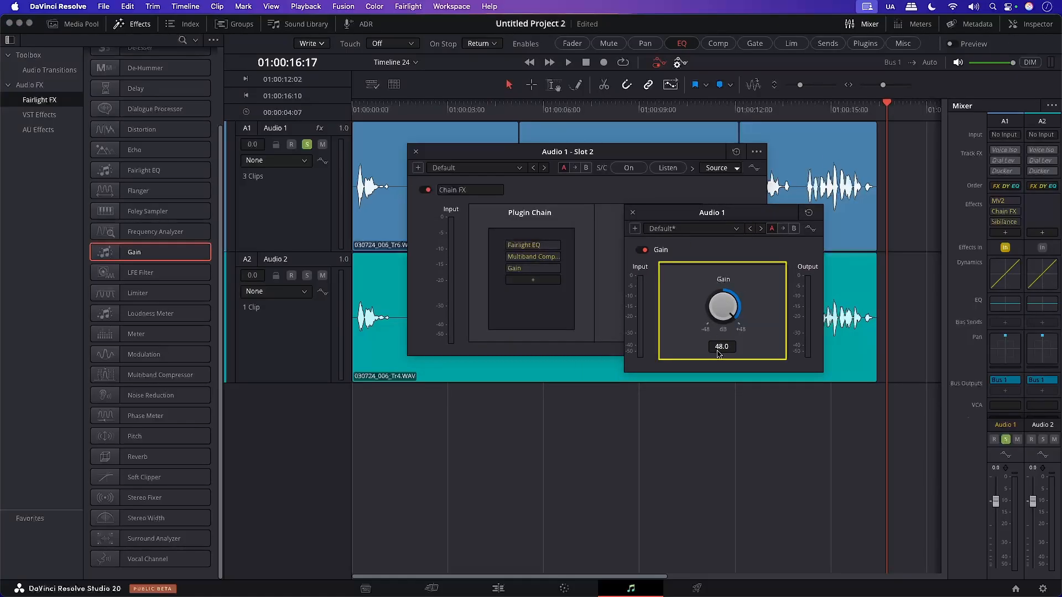
{"action": "left_click_drag", "start_coordinate": [719, 322], "coordinate": [431, 497]}
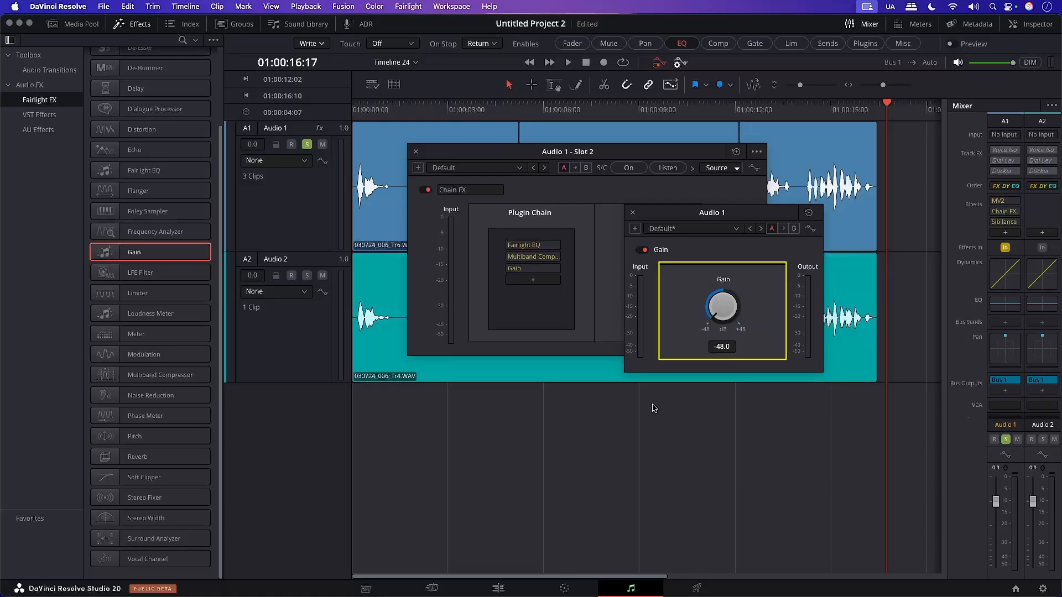